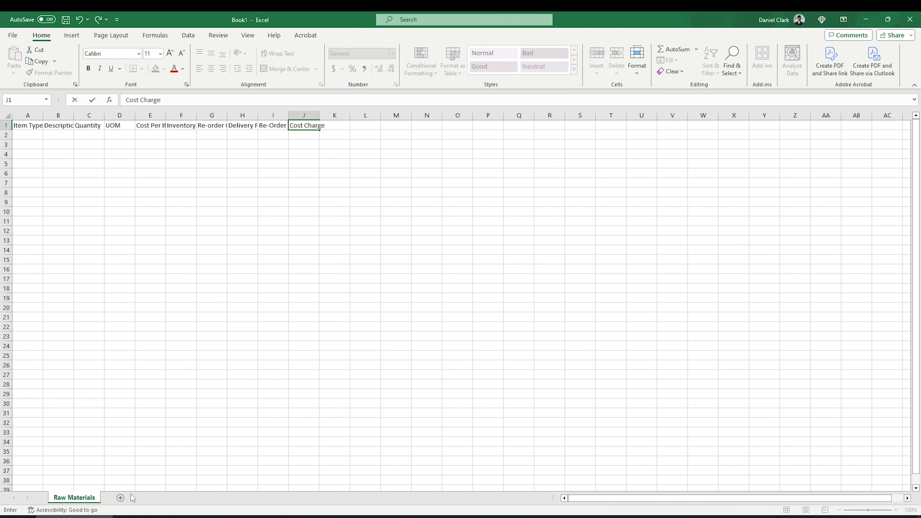
- Add the column headers Supplier in K1 and SKU in L1, after Cost Charge
key("Tab")
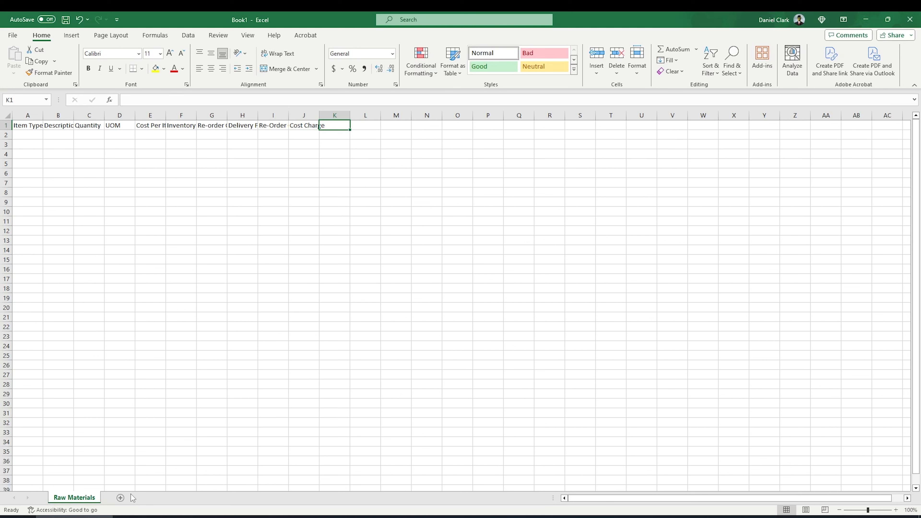
type("Su")
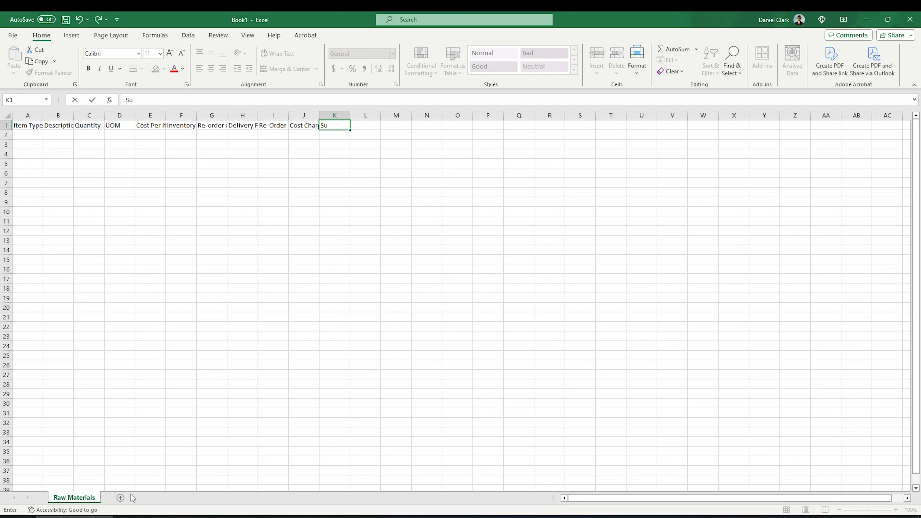
type("pplier")
key("Tab")
type("SKU")
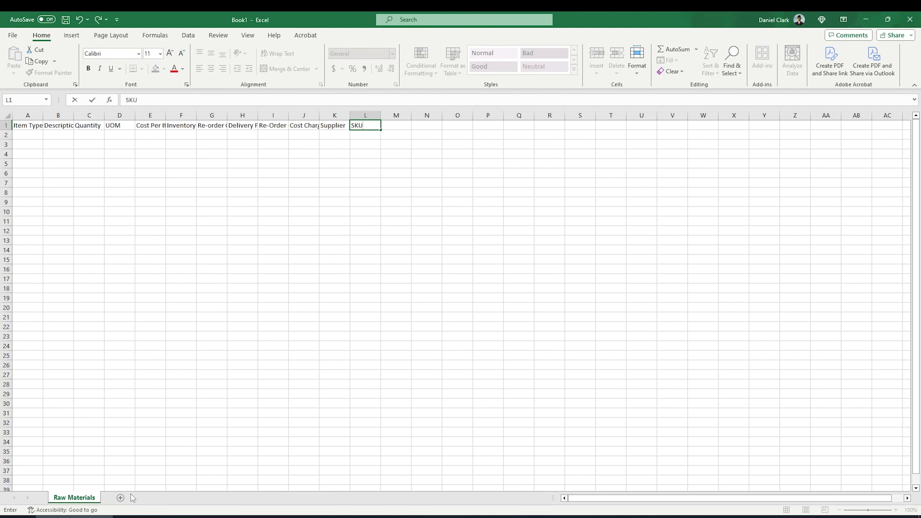
key("Tab")
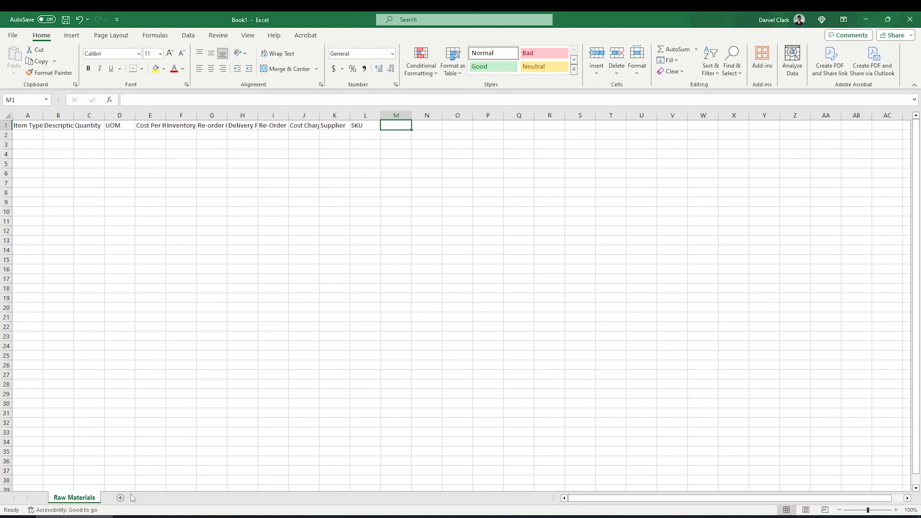
- Complete the header row with Inventory Location in M1, Last Update in N1 and Notes in O1
type("In")
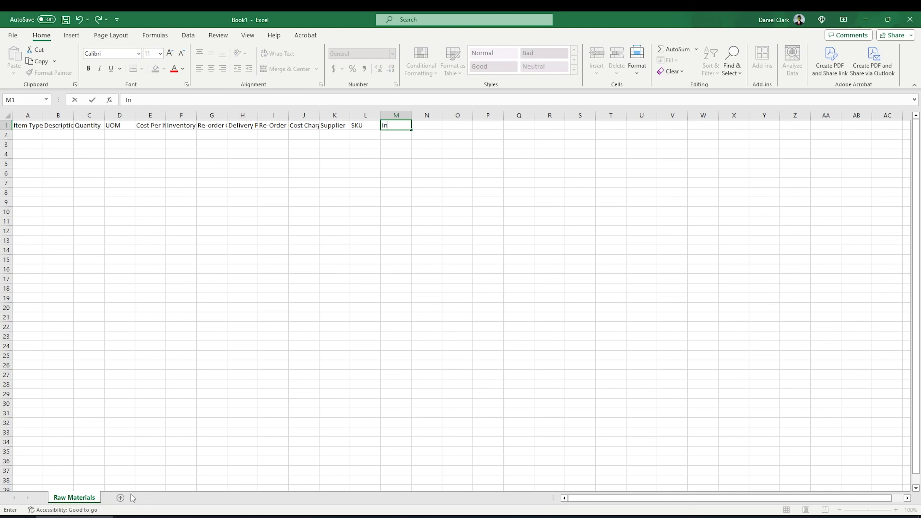
type("ventory Location")
key("Tab")
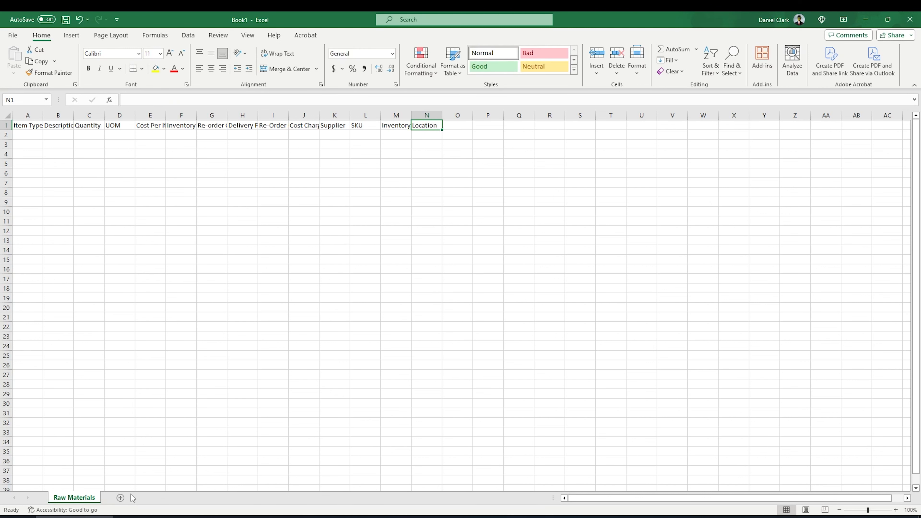
type("L")
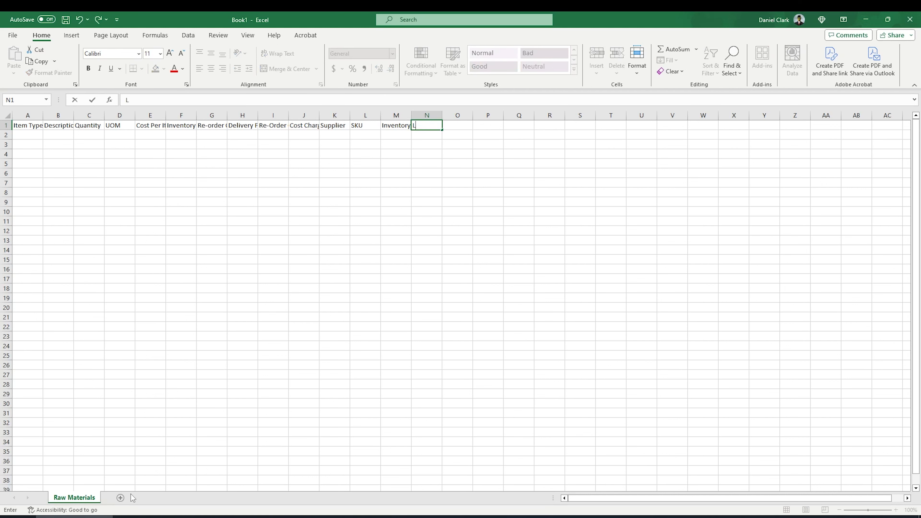
type("ast Update")
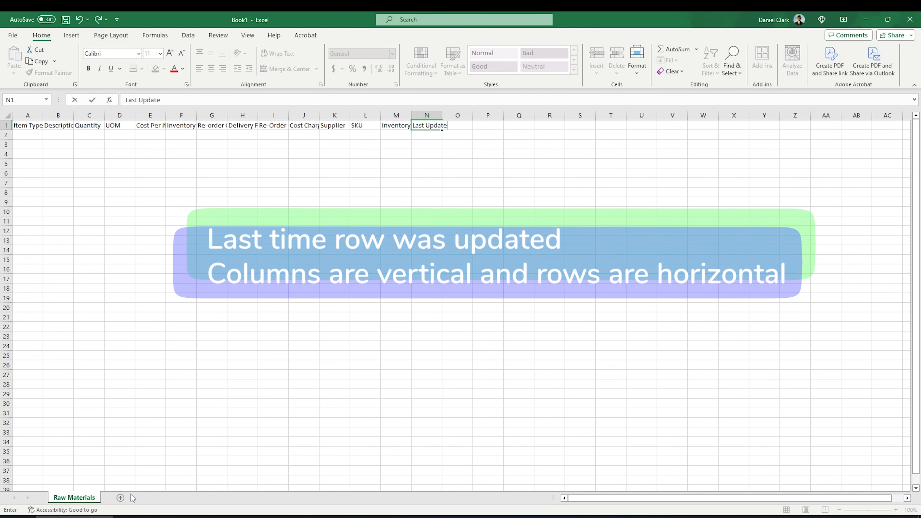
key("Tab")
type("N")
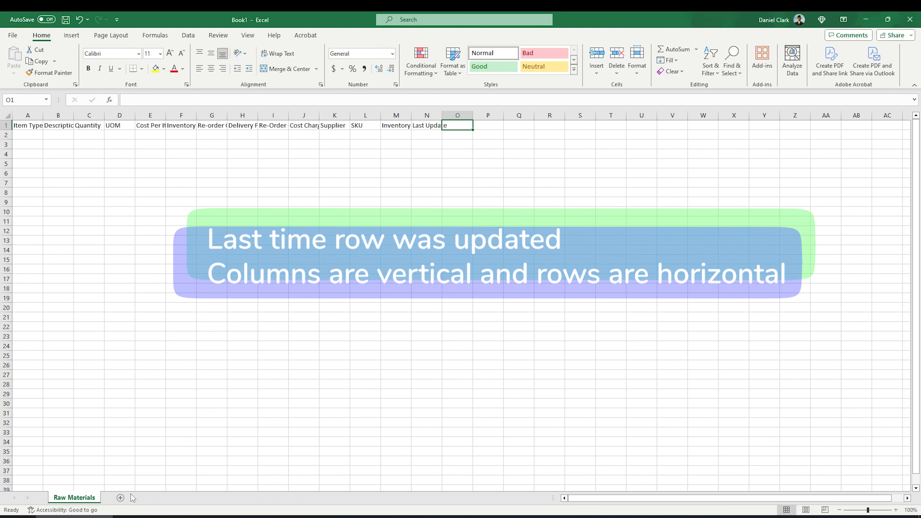
type("otes")
key("Return")
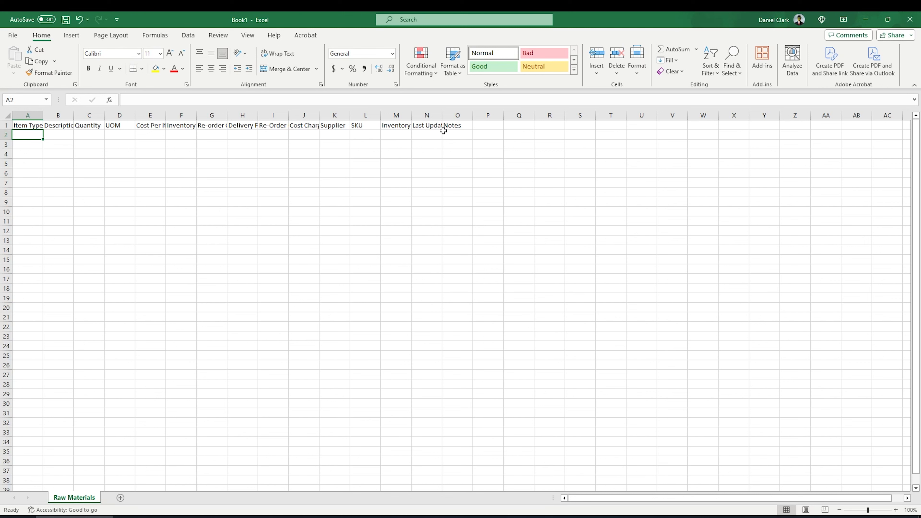
- Format the header cells A1:O1 with a standard blue fill and bold white text
left_click_drag(455, 125, 33, 132)
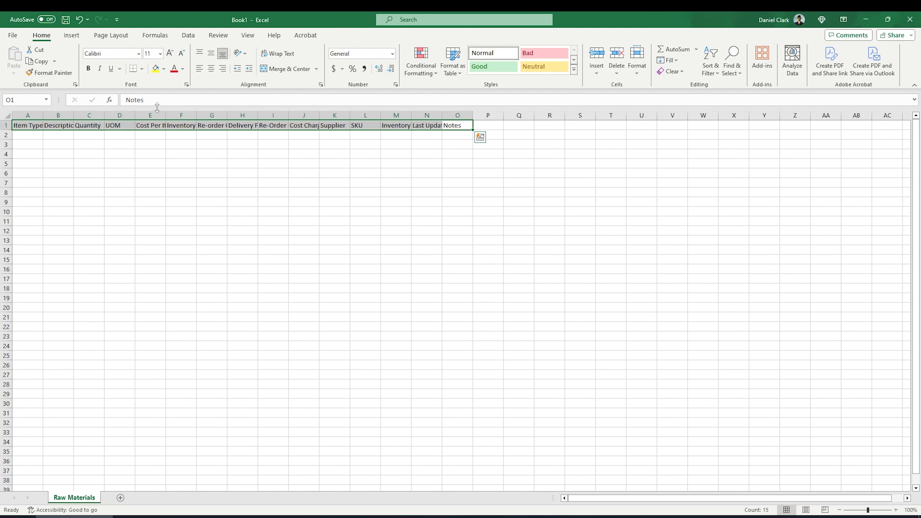
left_click(164, 69)
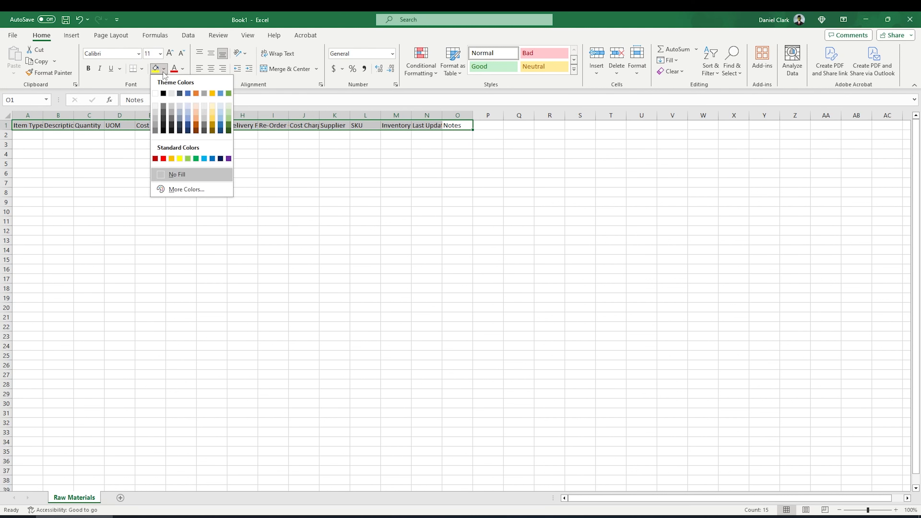
left_click(213, 158)
left_click(182, 69)
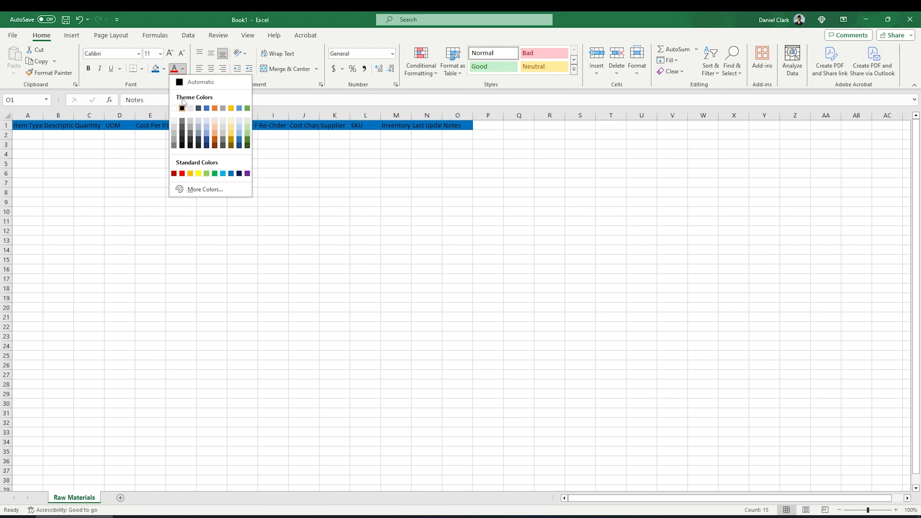
left_click(174, 108)
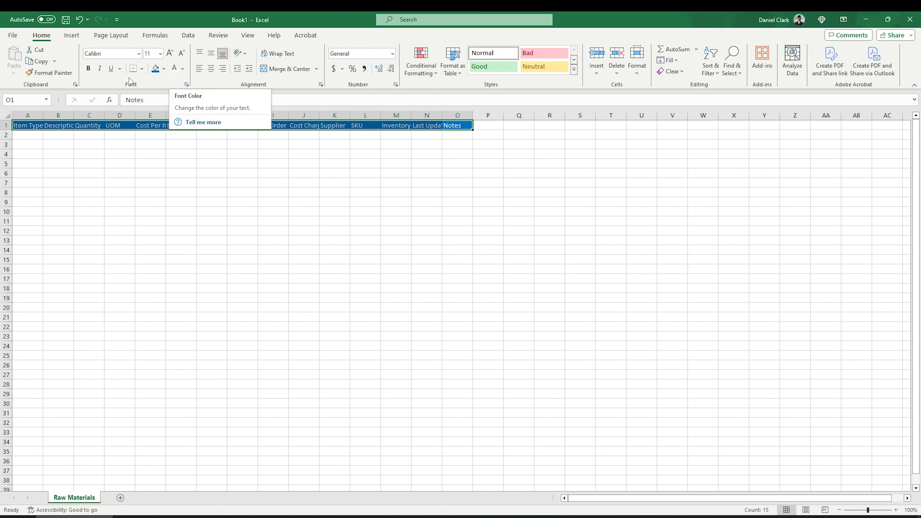
left_click(88, 68)
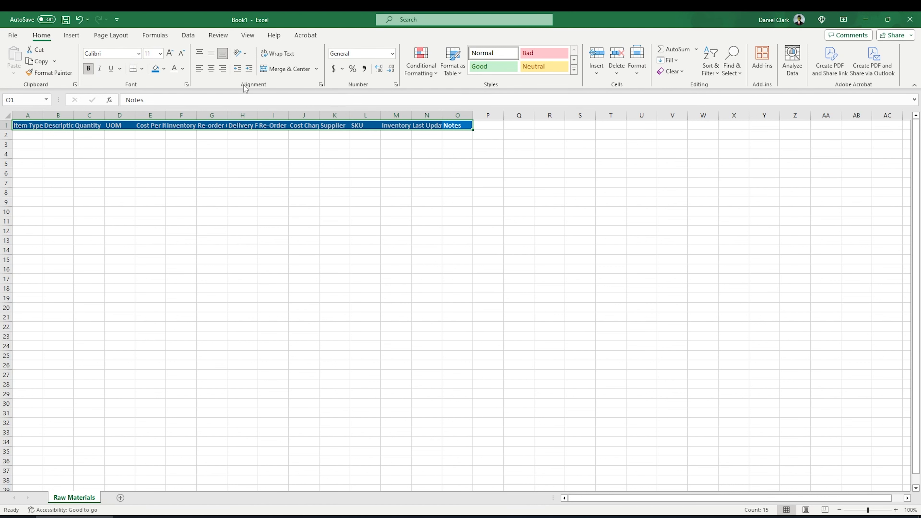
- Wrap the text in the header row and widen the Inventory Location and Description columns to fit their titles
left_click(281, 53)
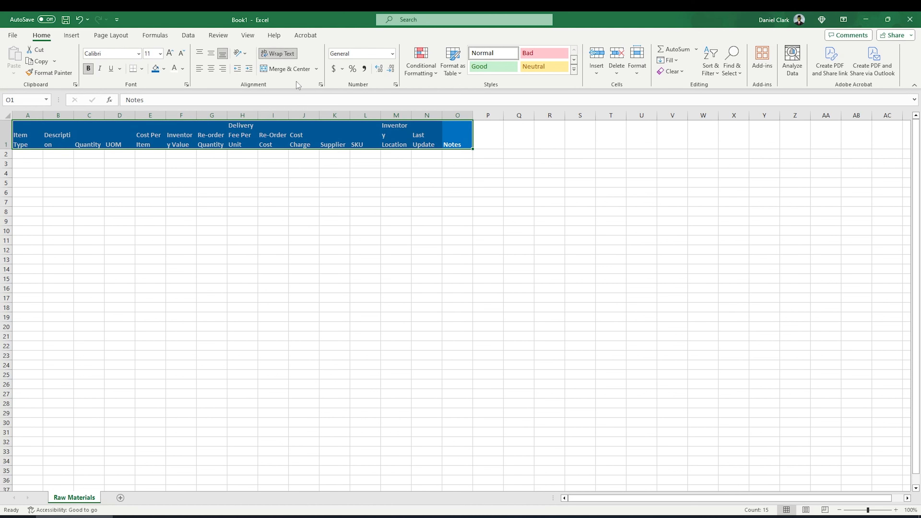
left_click_drag(412, 115, 423, 115)
double_click(423, 116)
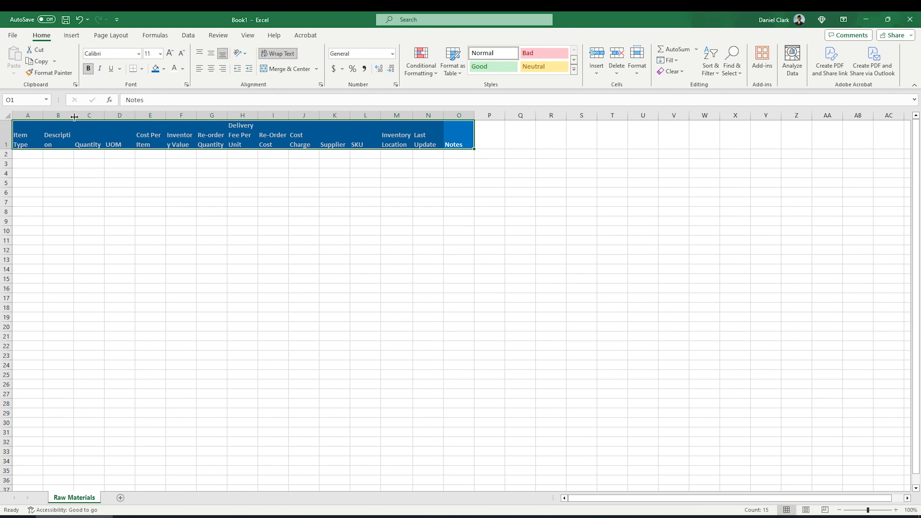
left_click_drag(74, 116, 105, 119)
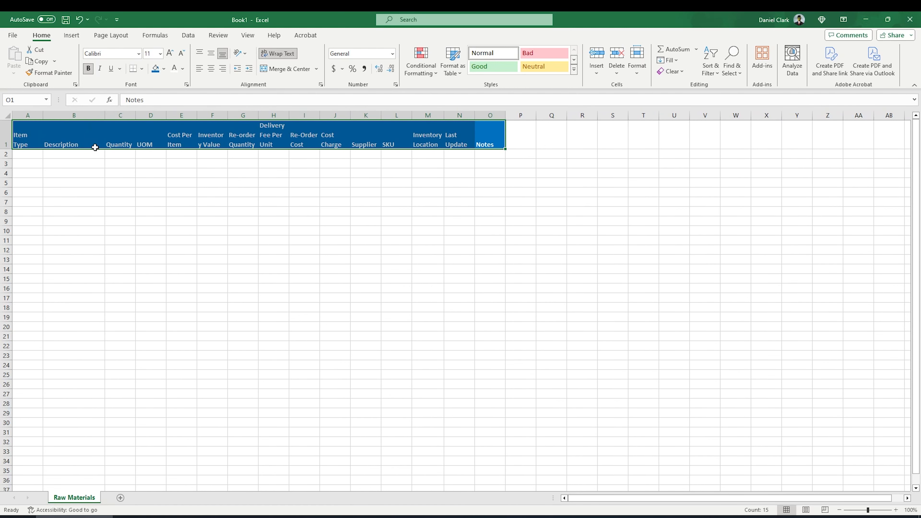
left_click(305, 183)
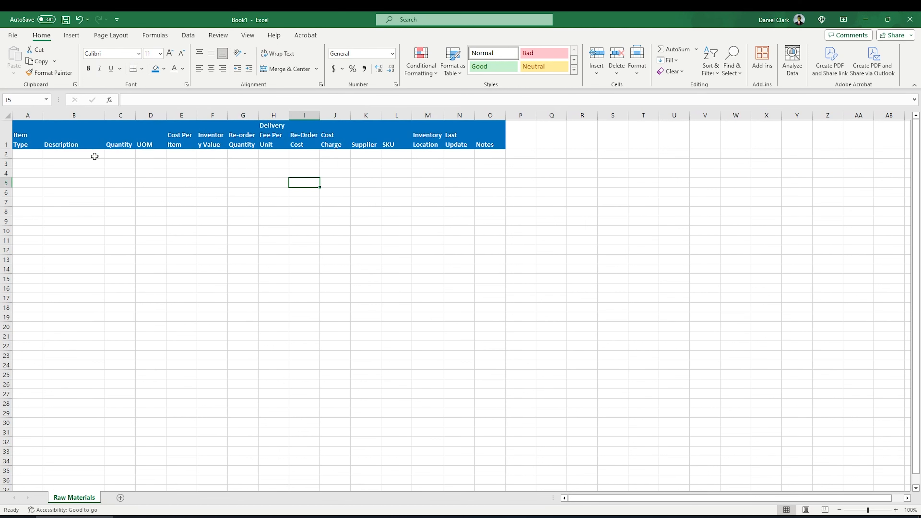
- Center the header cells A1:O1 horizontally and align them to the middle vertically
left_click_drag(489, 138, 23, 142)
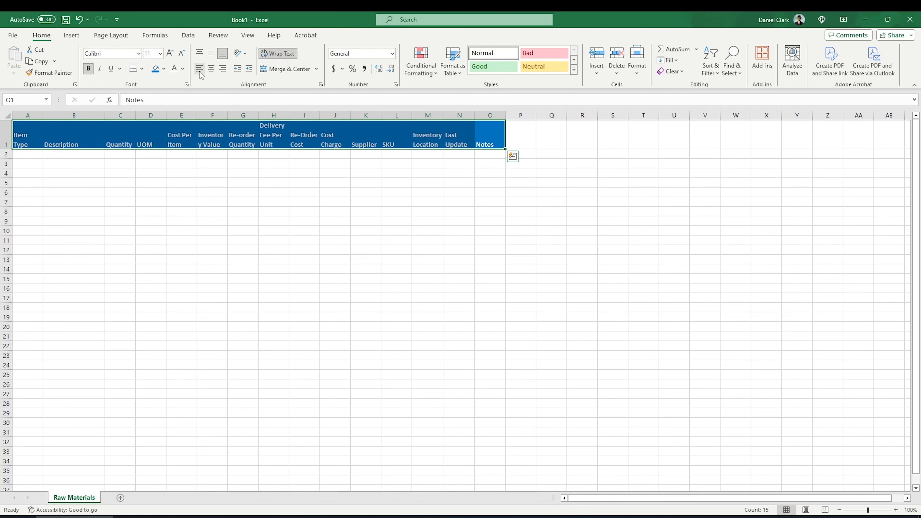
left_click(210, 73)
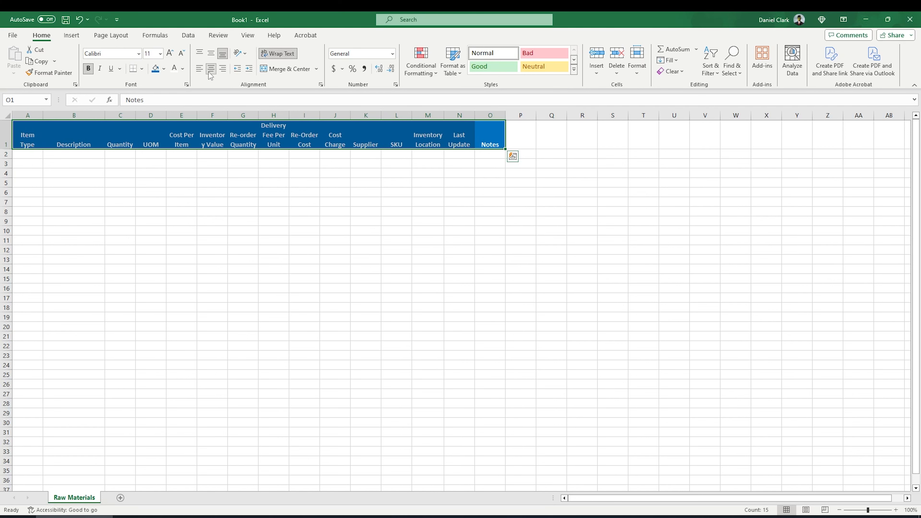
left_click(211, 54)
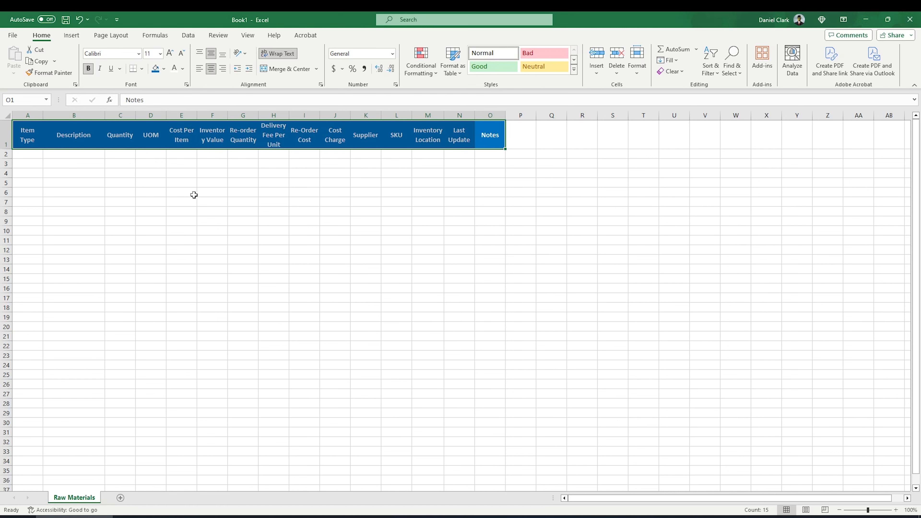
left_click(272, 203)
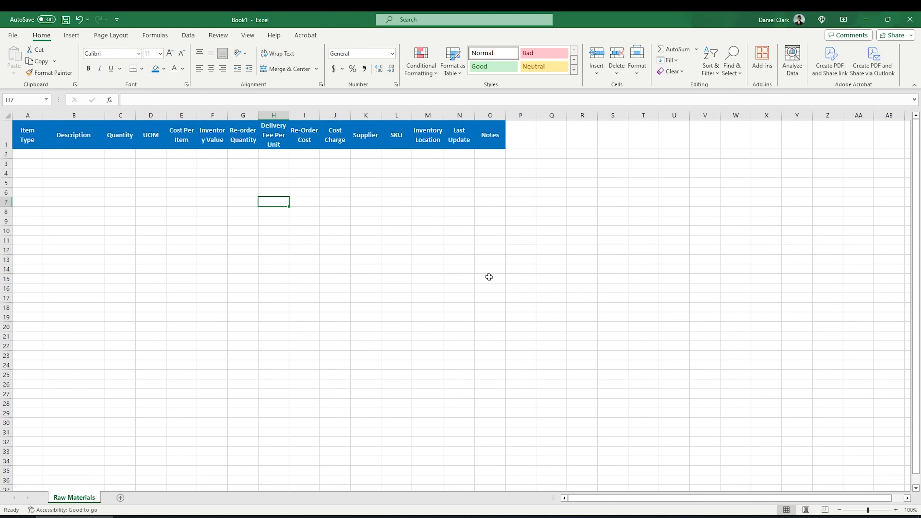
- Apply all borders to the table range A1:O16
mouse_move(492, 288)
left_mouse_down()
mouse_move(310, 255)
mouse_move(28, 142)
left_mouse_up()
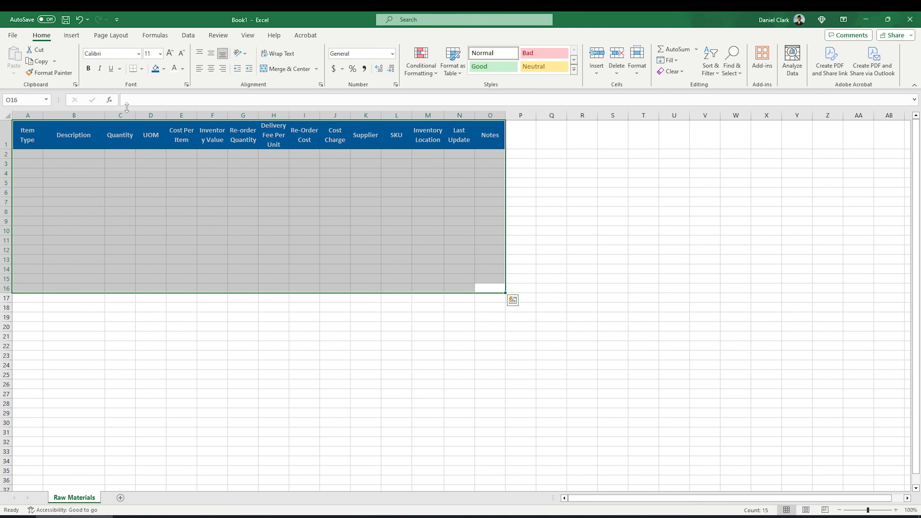
left_click(142, 70)
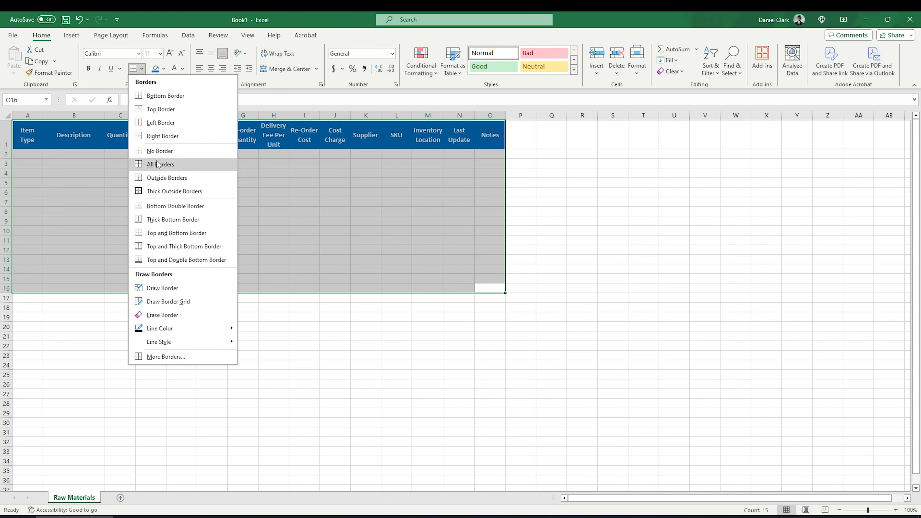
left_click(159, 171)
left_click(272, 316)
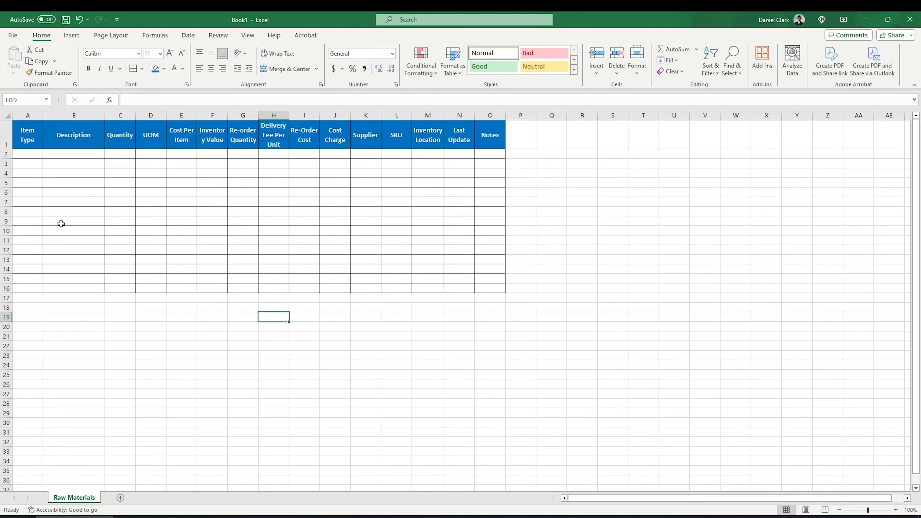
- Enter Filemant as the item type of the first inventory row, in A2
left_click(30, 156)
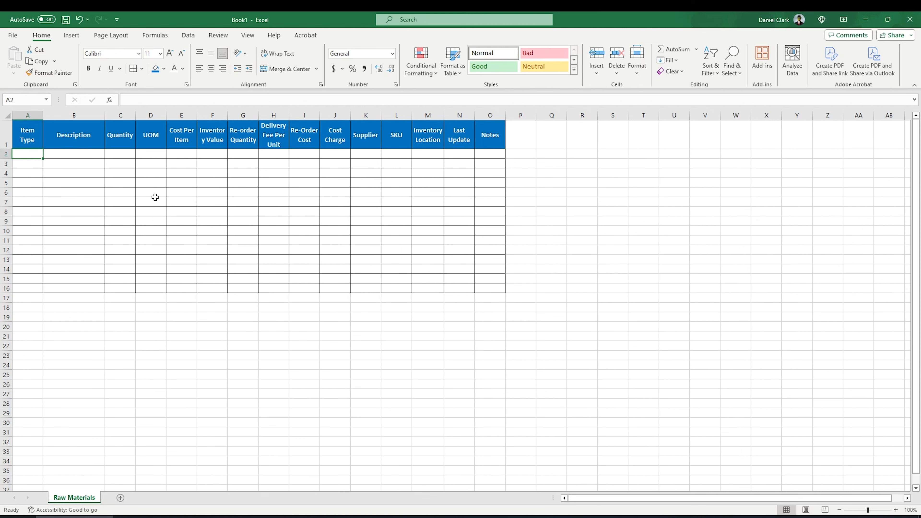
type("Fi")
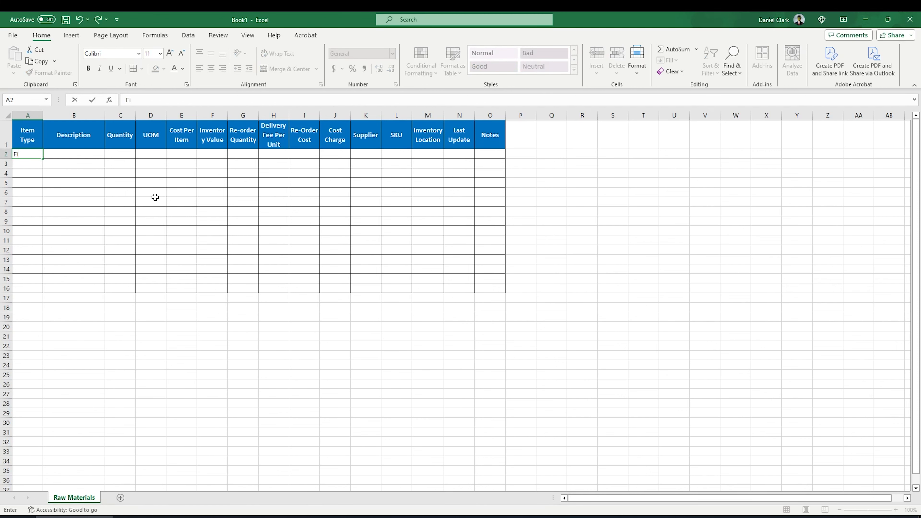
type("lemant")
key("Tab")
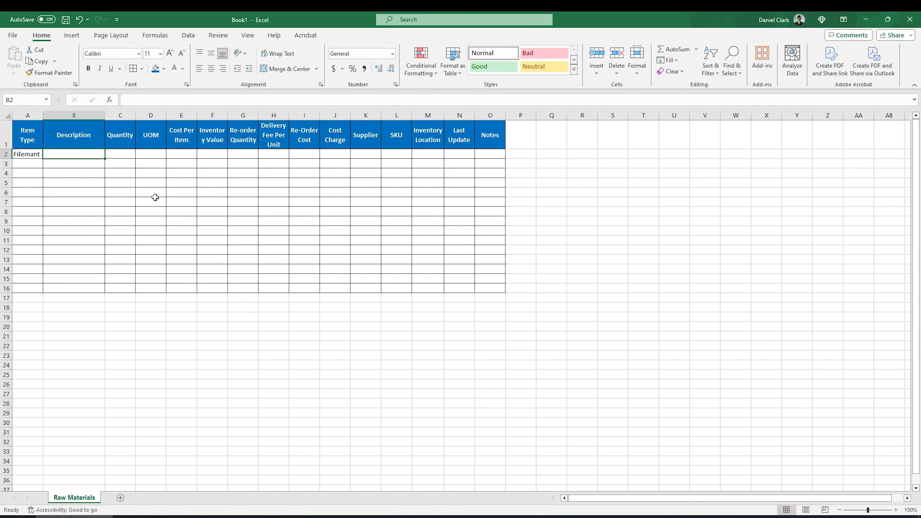
- Enter the description Prusament PETG Jet Black 1G in B2 and autofit the Description column to it
type("Pru")
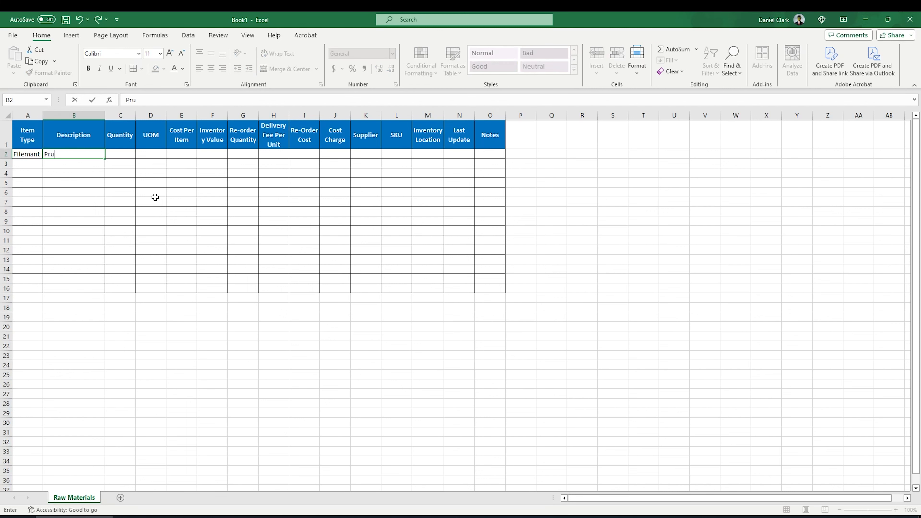
type("sa")
type("m")
type("ent")
type(" PETG")
type("Jety")
type(" B")
type("lack")
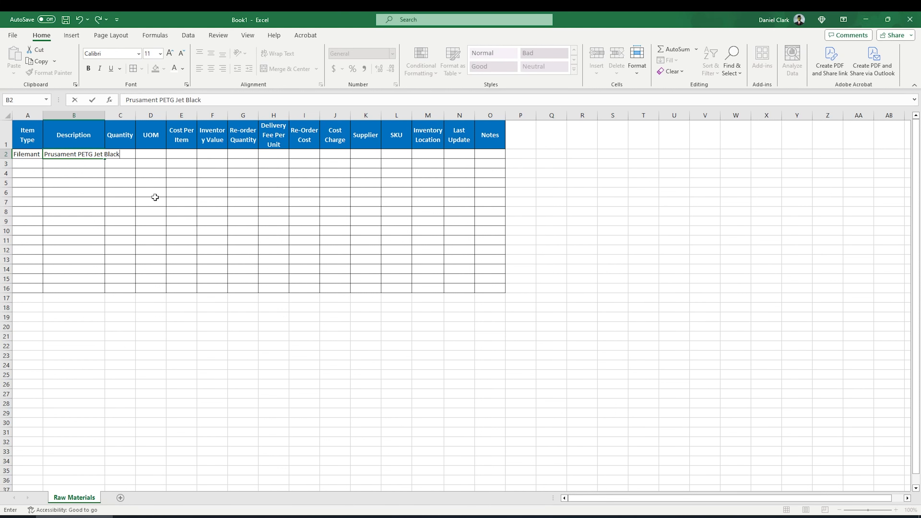
type(" 1G")
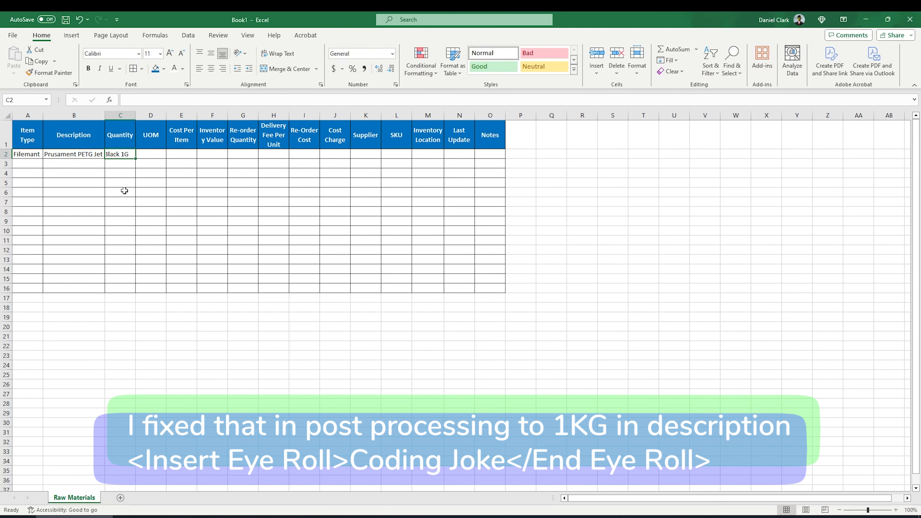
double_click(105, 116)
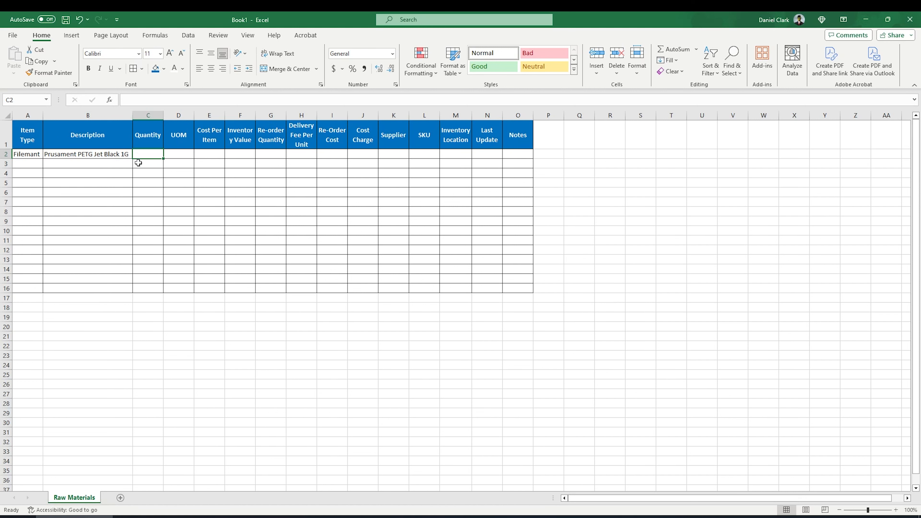
- Enter Each as the unit of measure in D2 and 2 as the quantity in C2
left_click(150, 192)
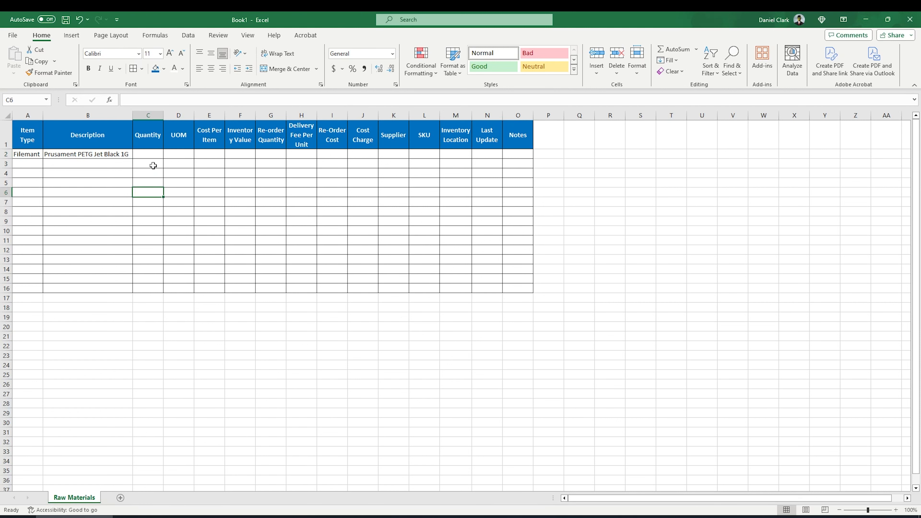
left_click(172, 155)
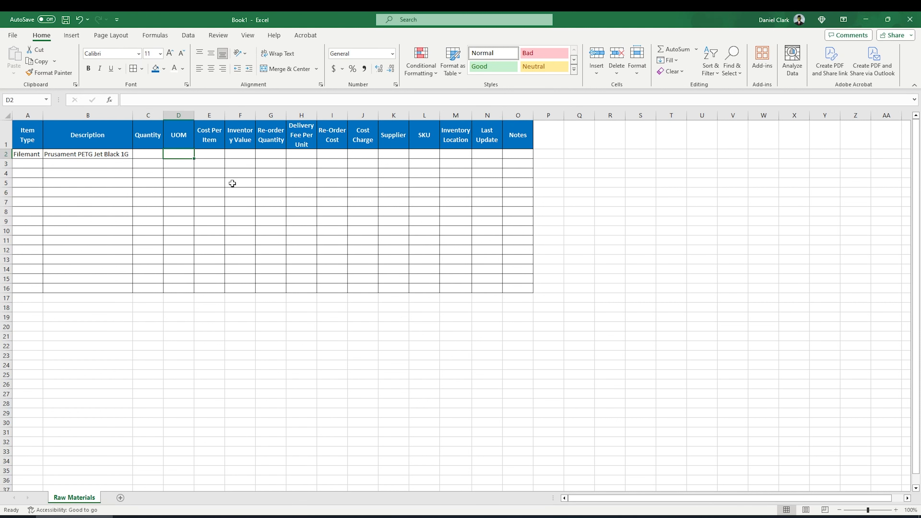
type("Each")
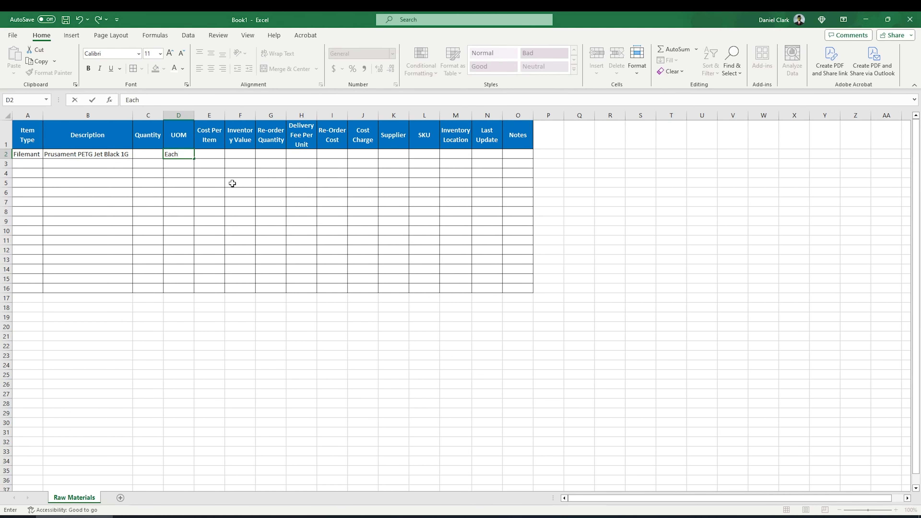
key("Return")
key("Up")
key("Left")
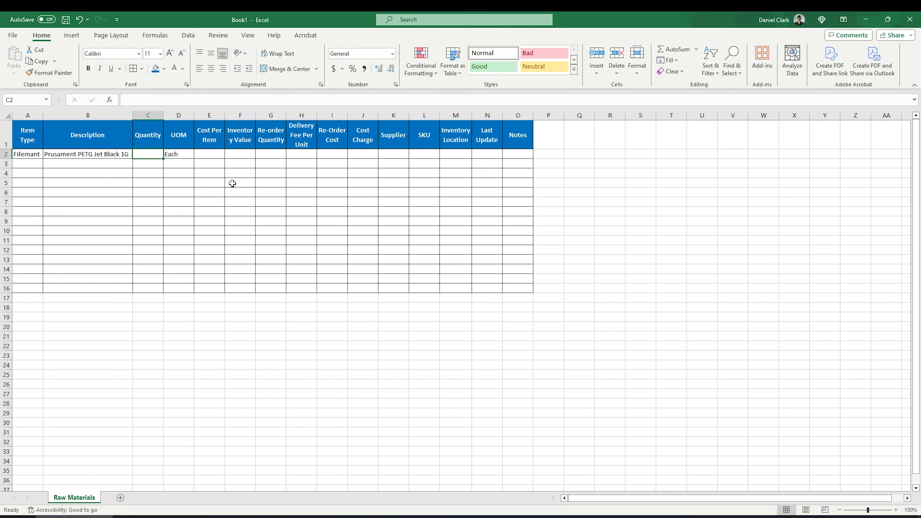
type("2")
key("Tab")
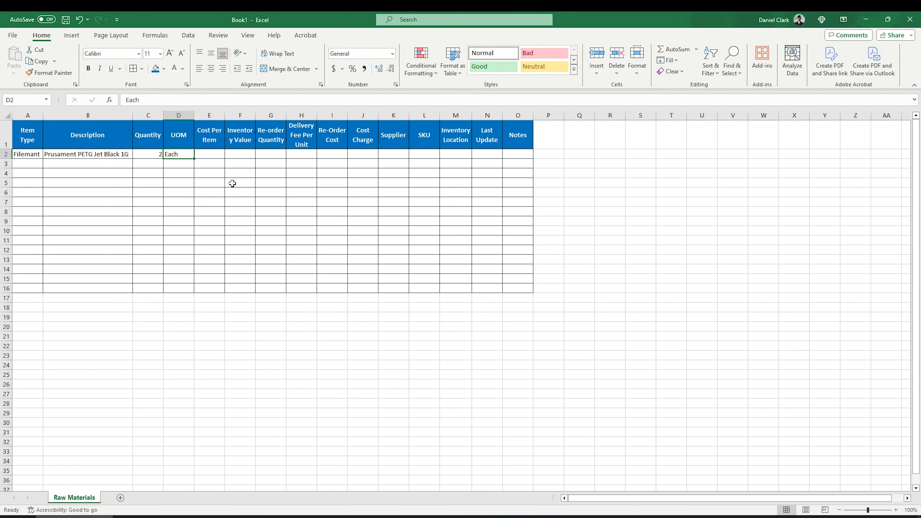
- Enter 29.99 as the cost per item in E2
key("Tab")
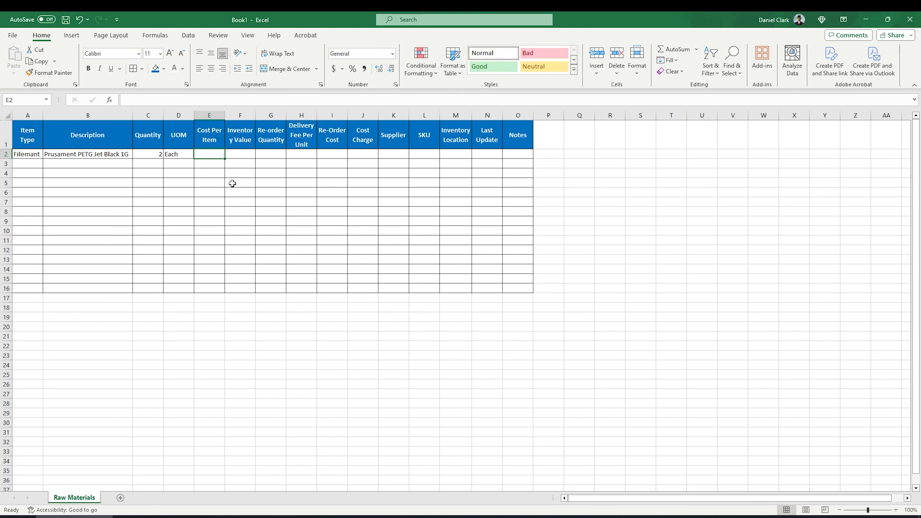
type("29")
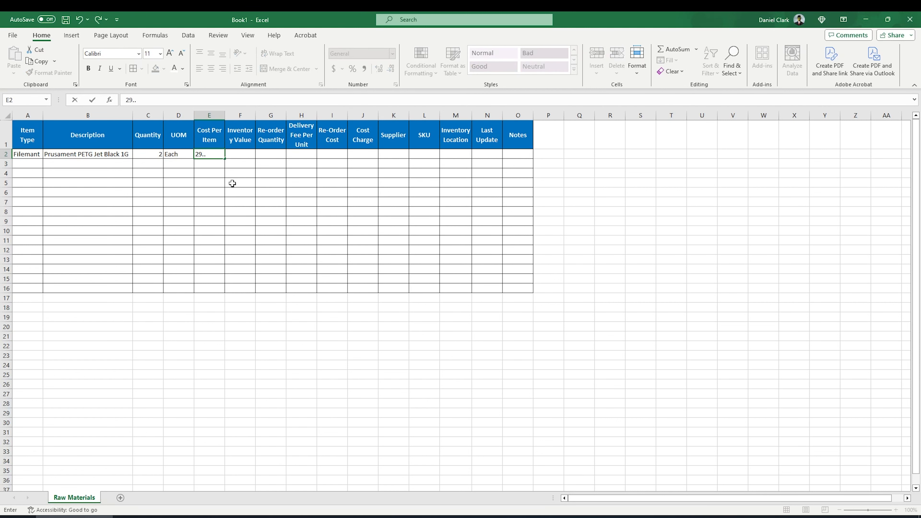
type(".99")
key("Tab")
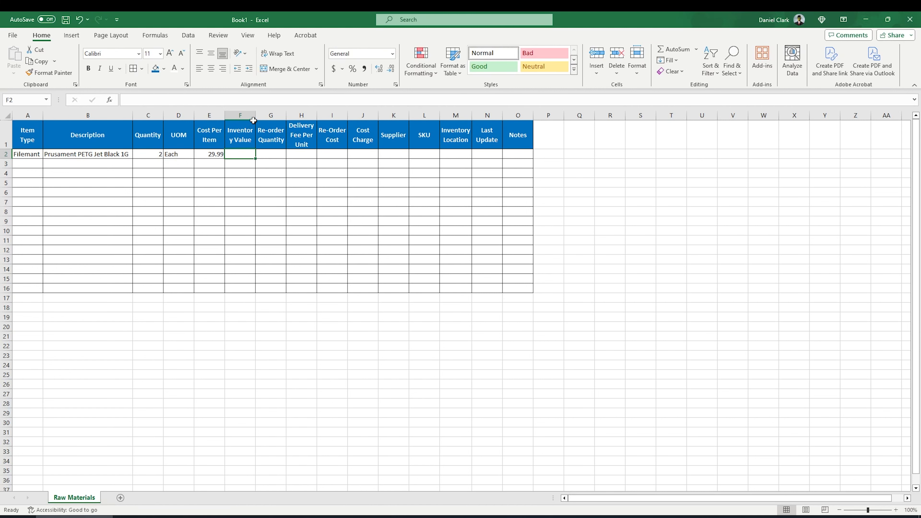
- Widen the Inventory Value column to fit its header and calculate quantity times cost per item in F2 with =C2*E2
left_click_drag(255, 119, 262, 121)
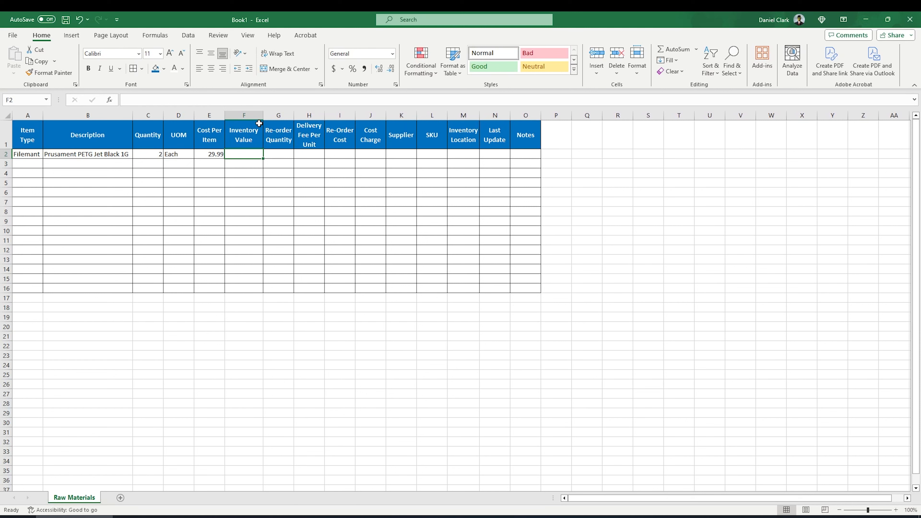
double_click(247, 153)
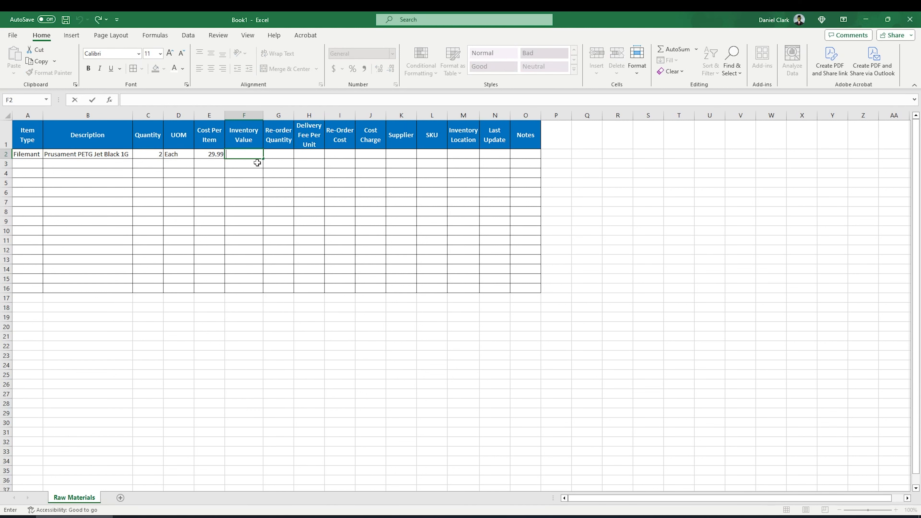
key("Return")
left_click(252, 154)
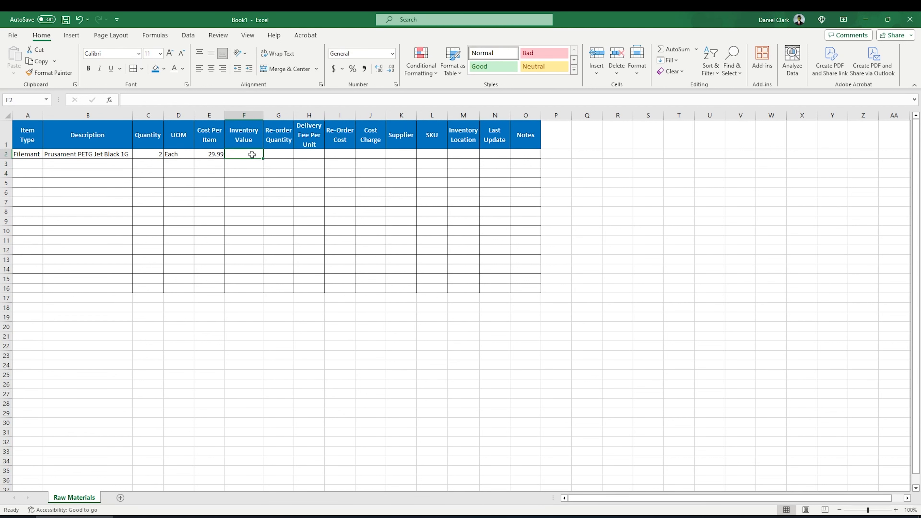
type("=")
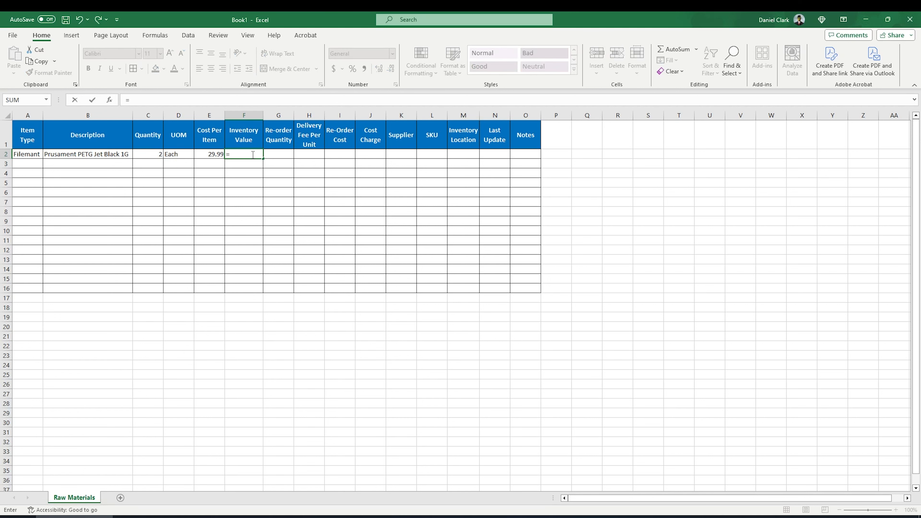
key("Left")
key("Left")
key("Left")
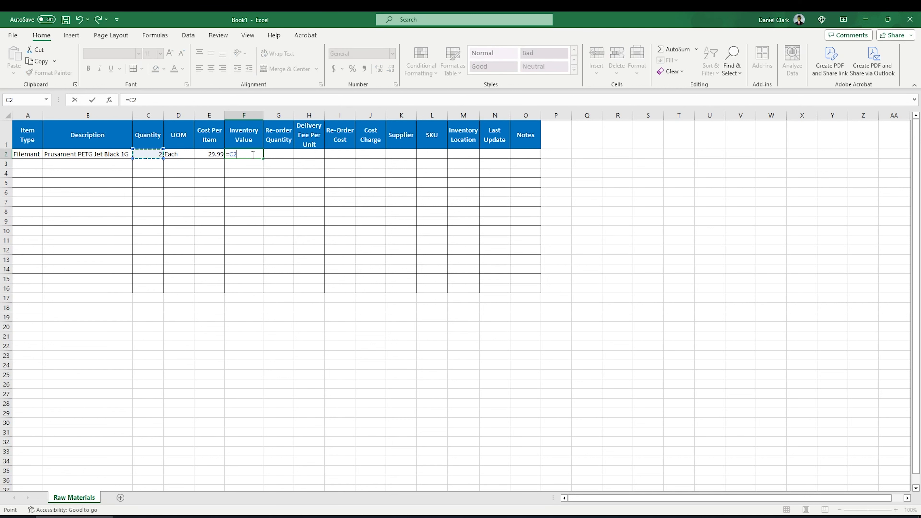
type("*")
key("Left")
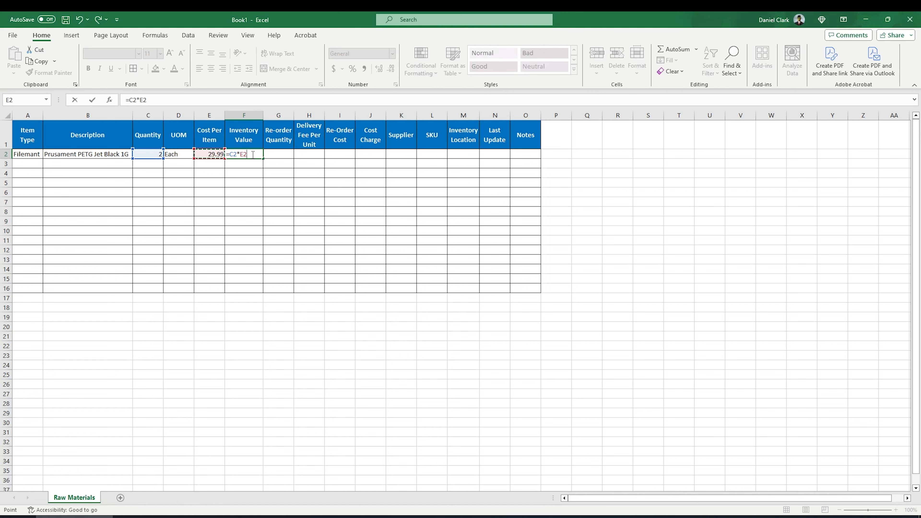
key("Return")
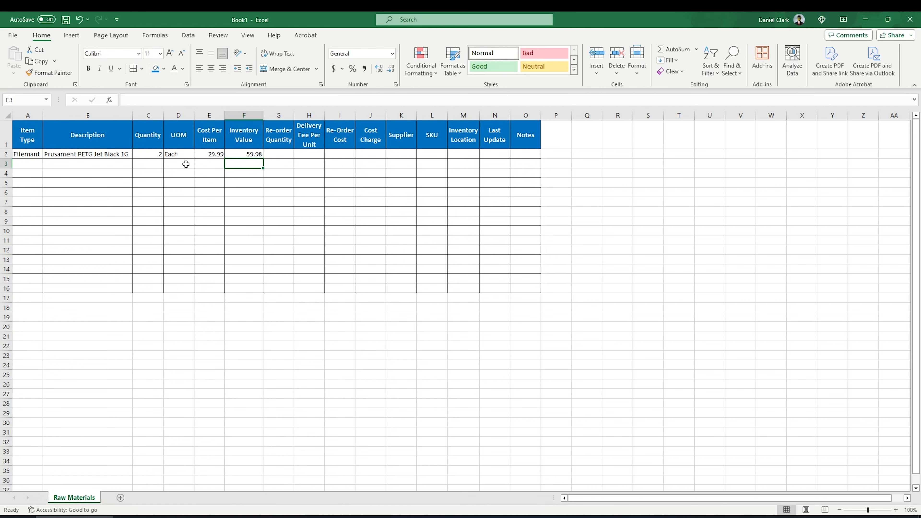
- Enter 9 as the re-order quantity in G2 and 5.29 as the delivery fee per unit in H2
left_click(283, 153)
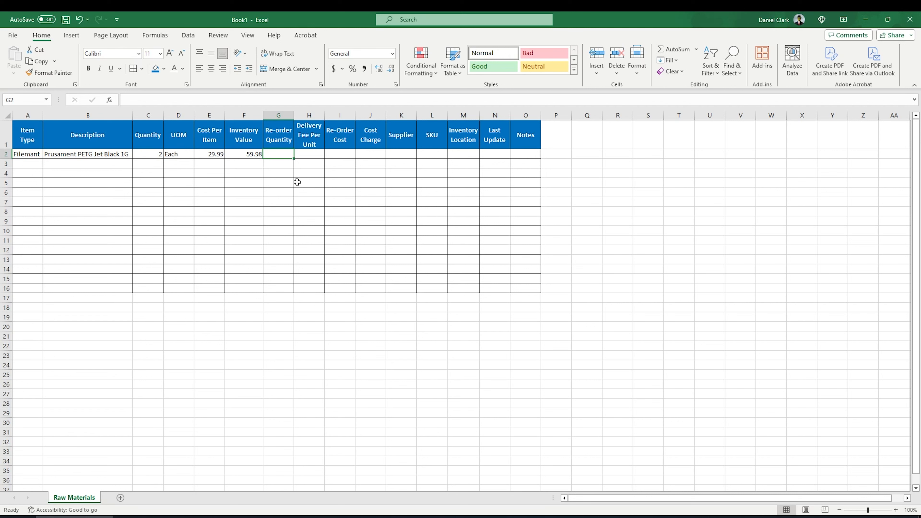
type("9")
key("Tab")
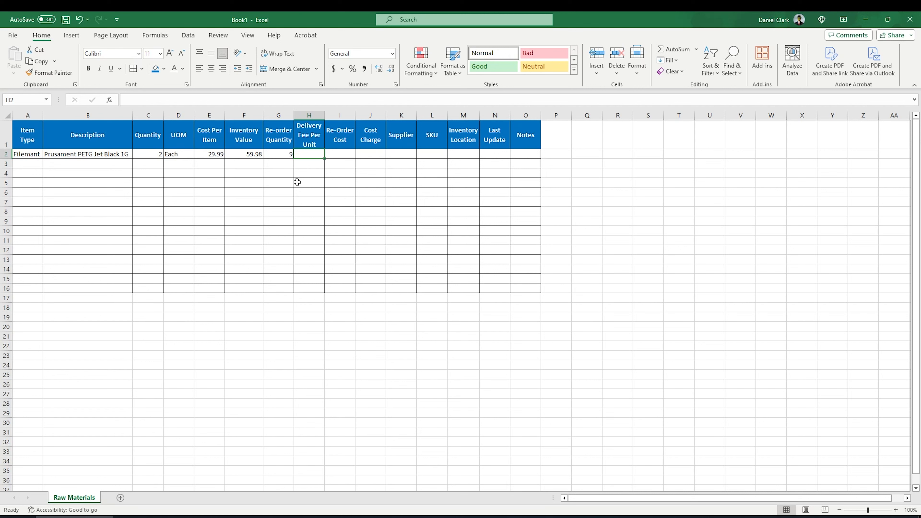
type("5.")
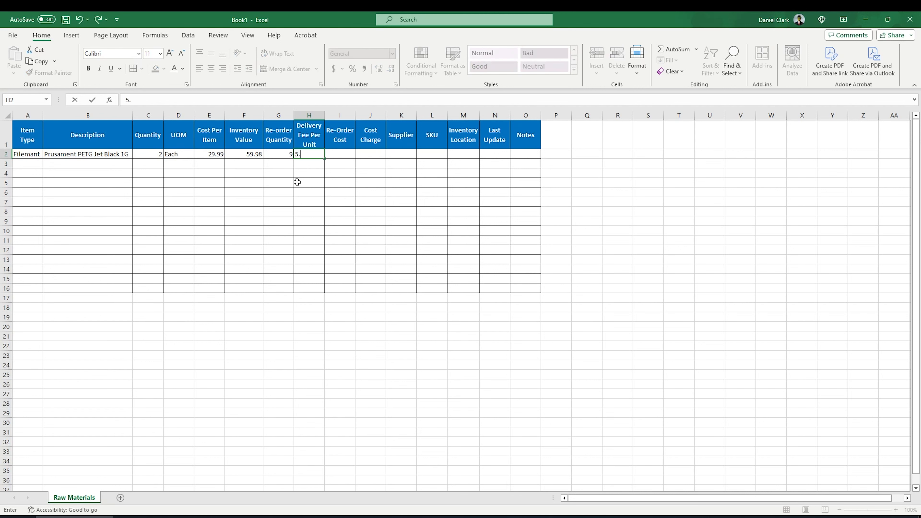
type("29")
key("Return")
- Calculate the re-order cost in I2 as re-order quantity times delivery fee with =G2*H2
key("Up")
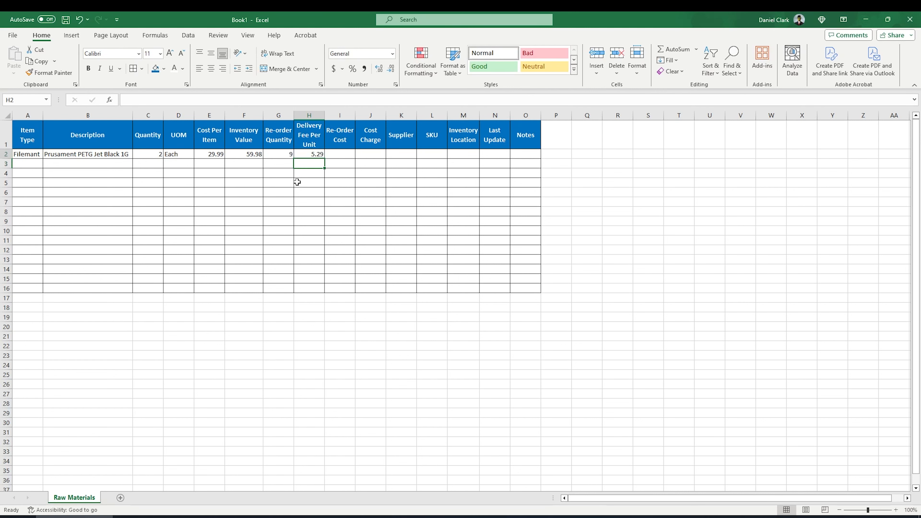
key("Right")
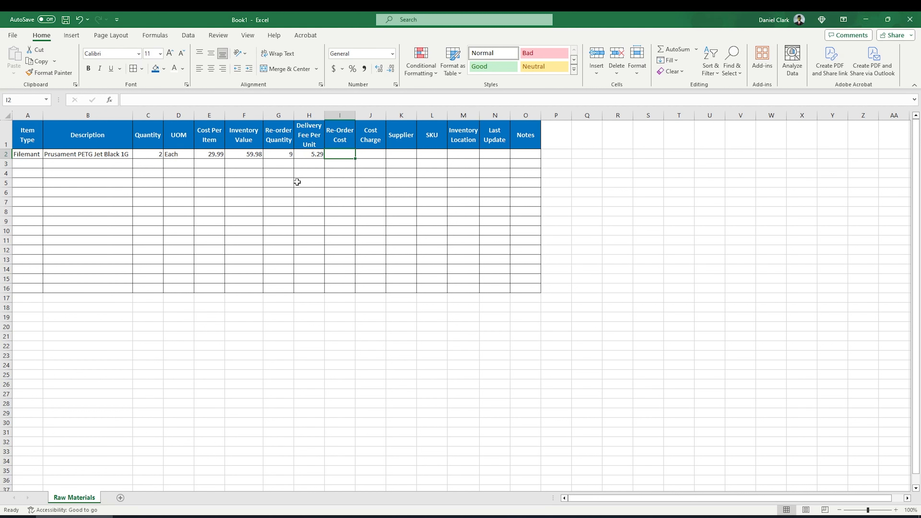
type("=")
key("Left")
key("Left")
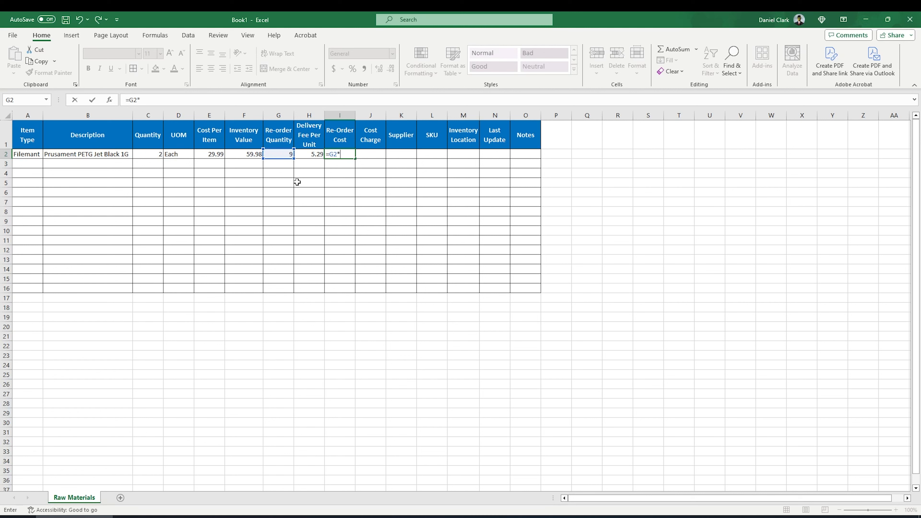
type("*")
key("Left")
key("Return")
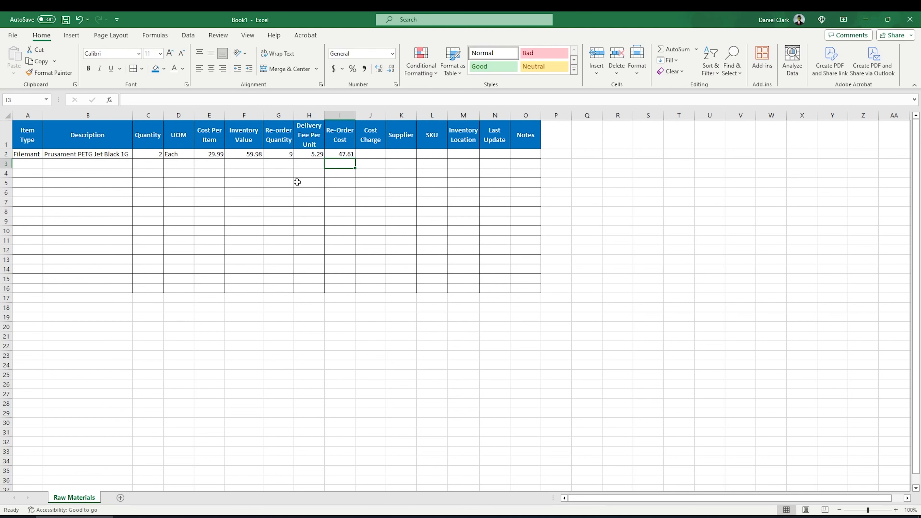
- Review the cost per item, re-order quantity, delivery fee and re-order cost cells in row 2
key("Up")
key("Left")
key("Left")
key("Left")
key("Left")
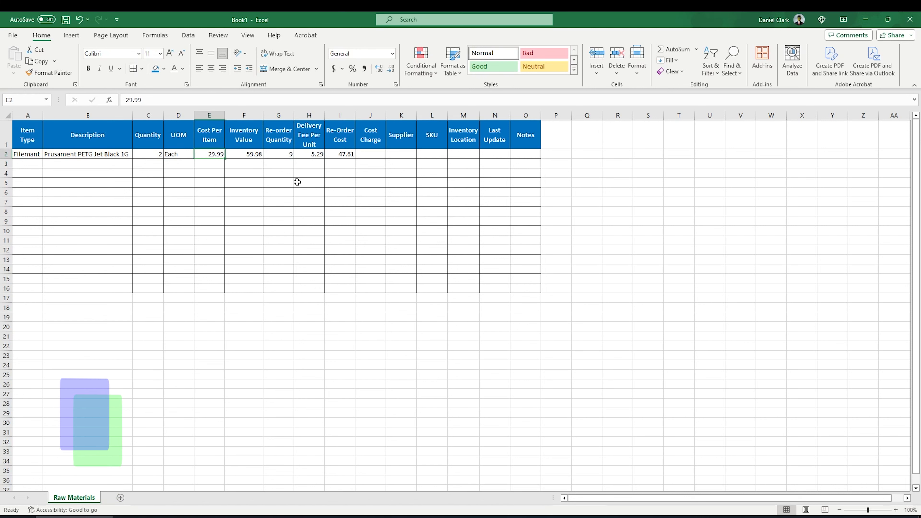
key("Right")
key("Right")
key("Right")
key("Right")
key("Right")
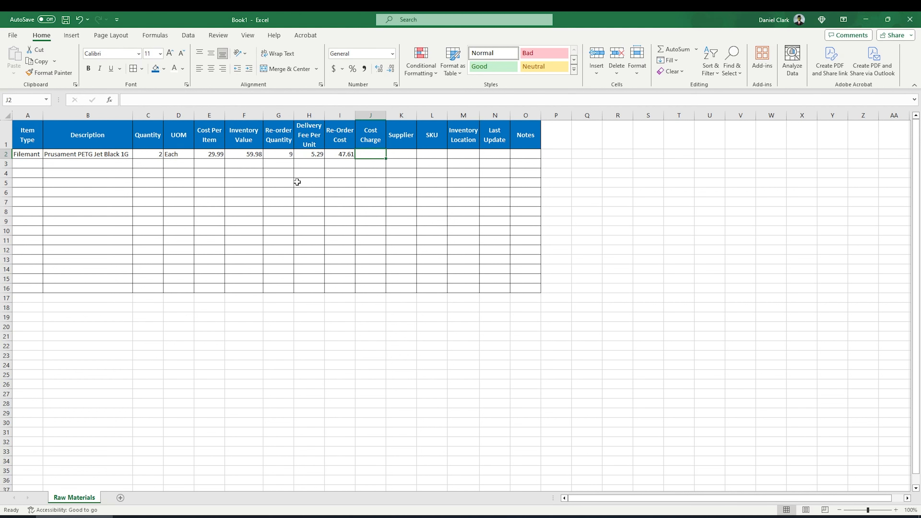
key("Left")
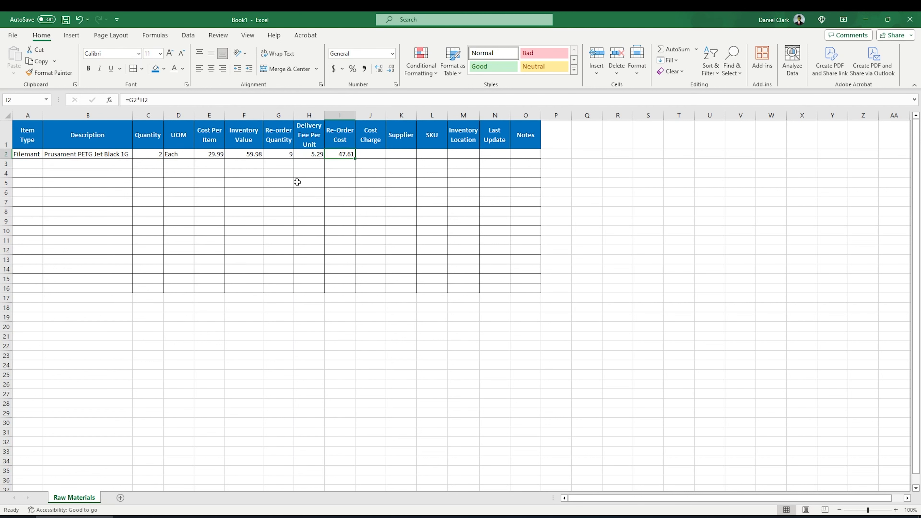
key("Right")
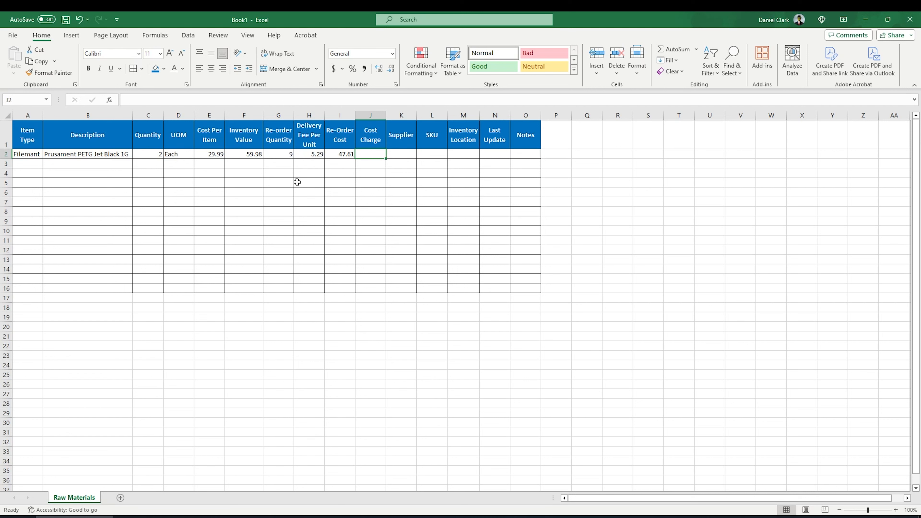
key("Left")
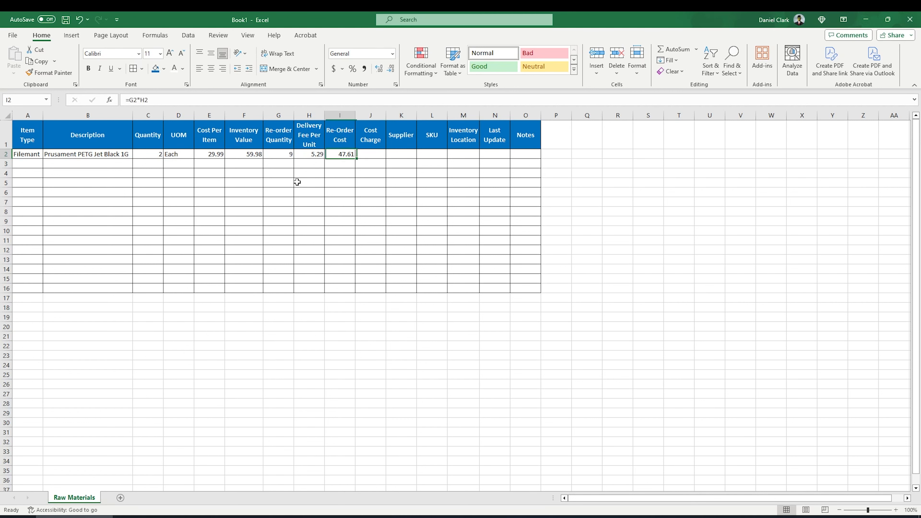
key("Right")
key("Left")
key("Right")
key("Left")
key("Left")
key("Left")
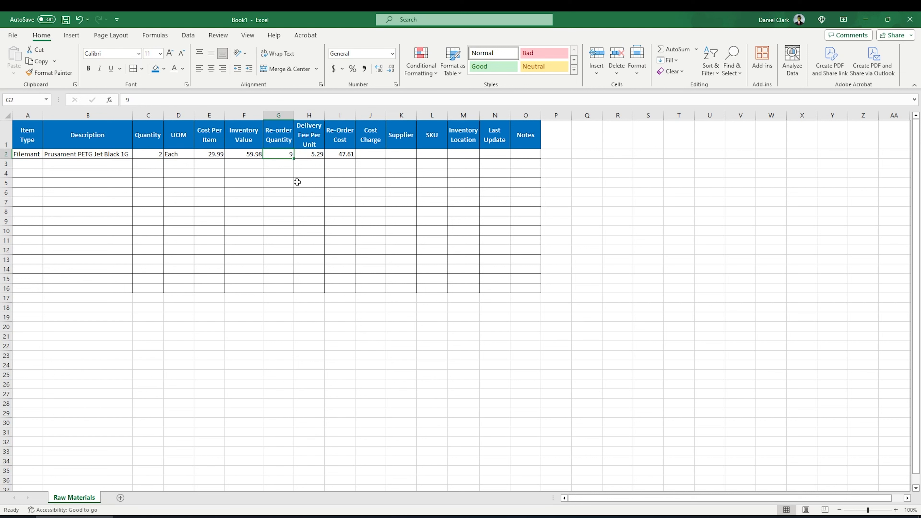
key("Right")
key("Right")
key("Right")
key("Left")
key("Left")
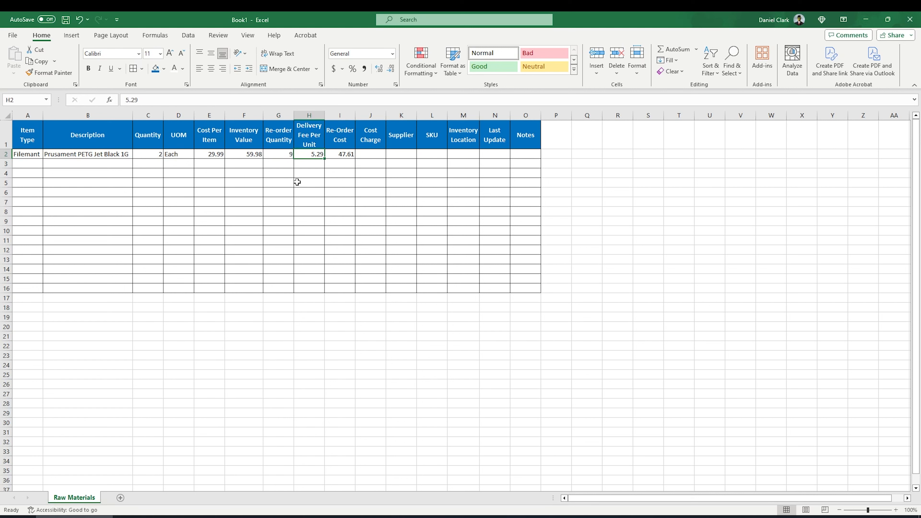
- Calculate the cost charge in J2 by adding the cost per item and the delivery fee per unit with =E2+H2
key("Right")
key("Right")
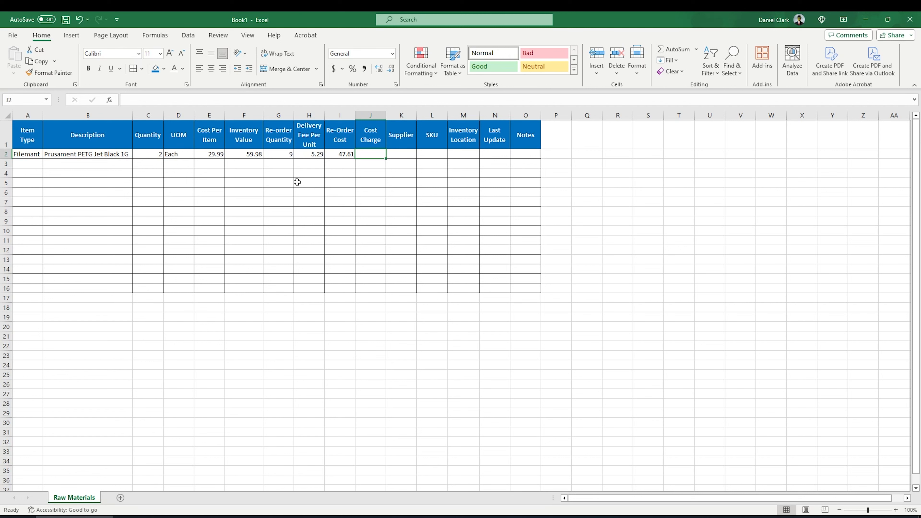
type("=")
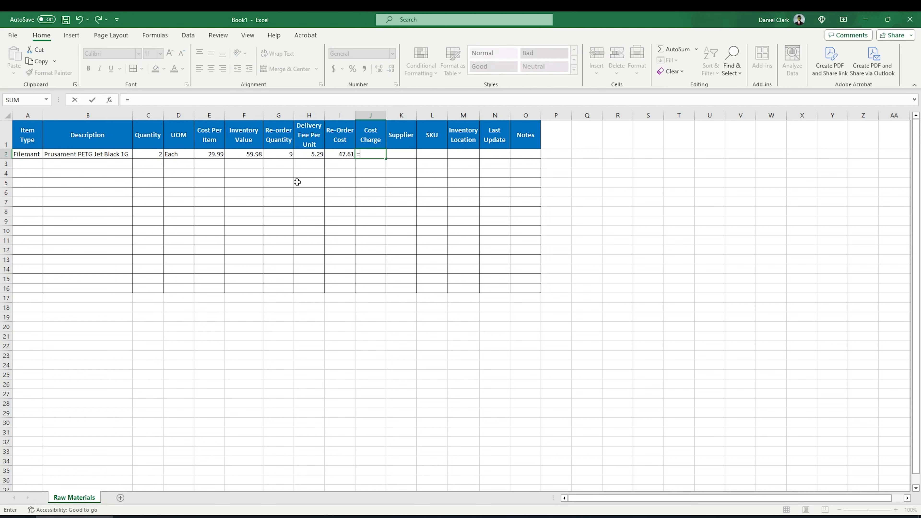
key("Left")
key("Left")
key("Left")
key("Left")
key("Left")
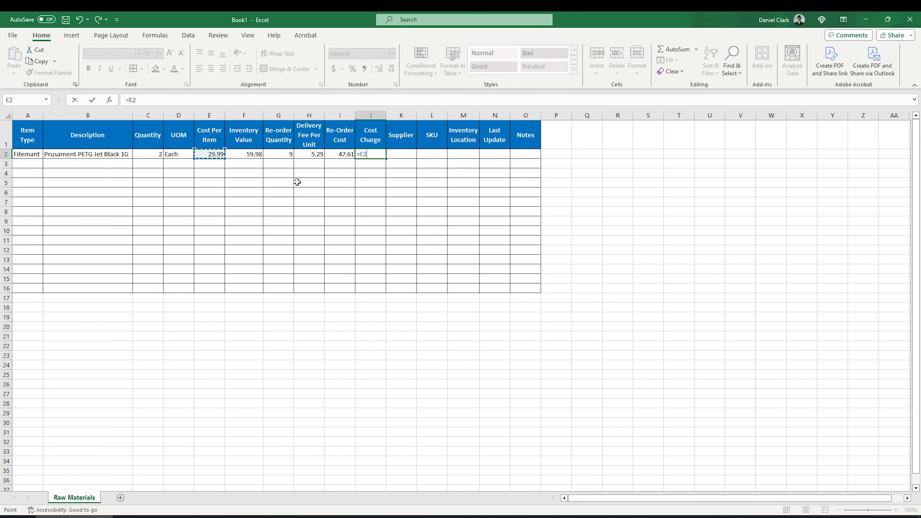
type("+")
key("Left")
key("Left")
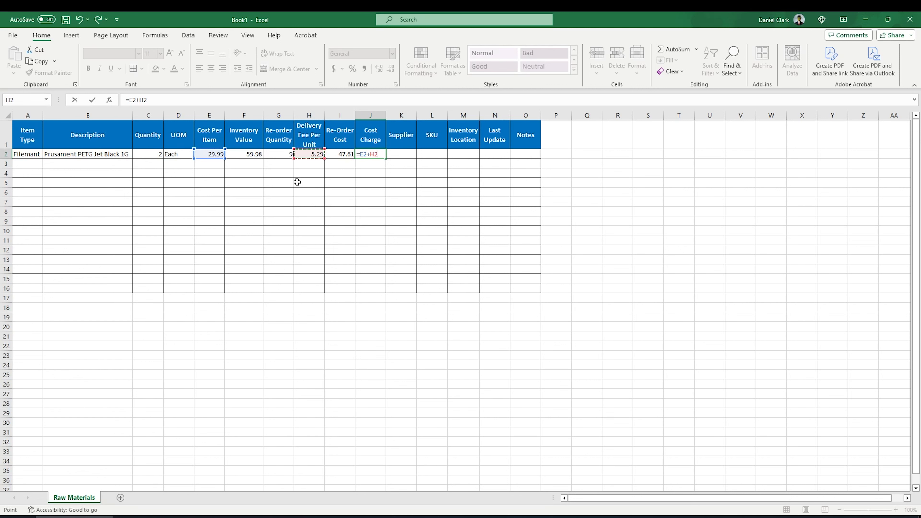
key("Return")
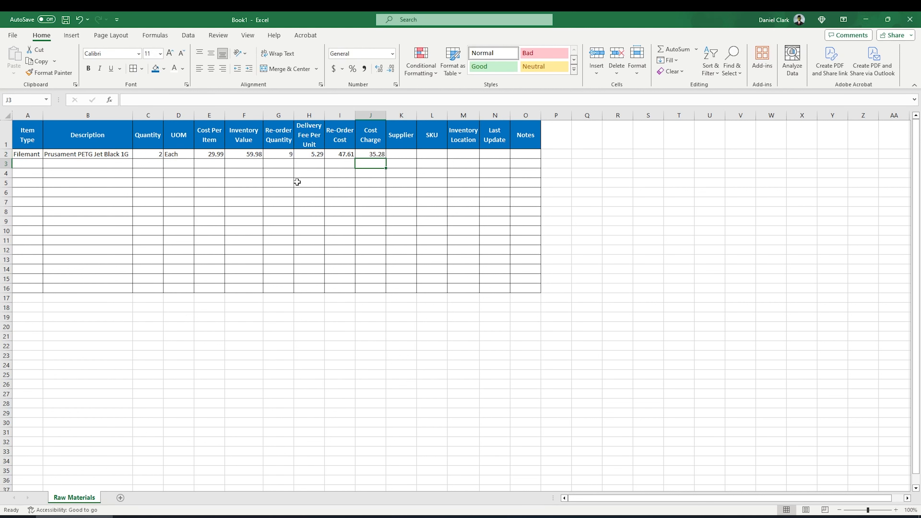
key("Up")
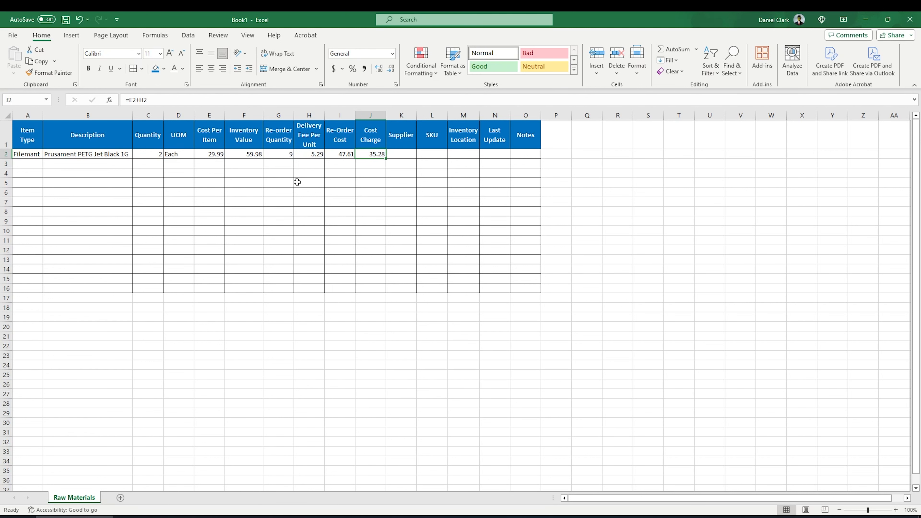
- Review how the cost per item, delivery fee per unit, re-order cost and cost charge cells in row 2 relate
key("Right")
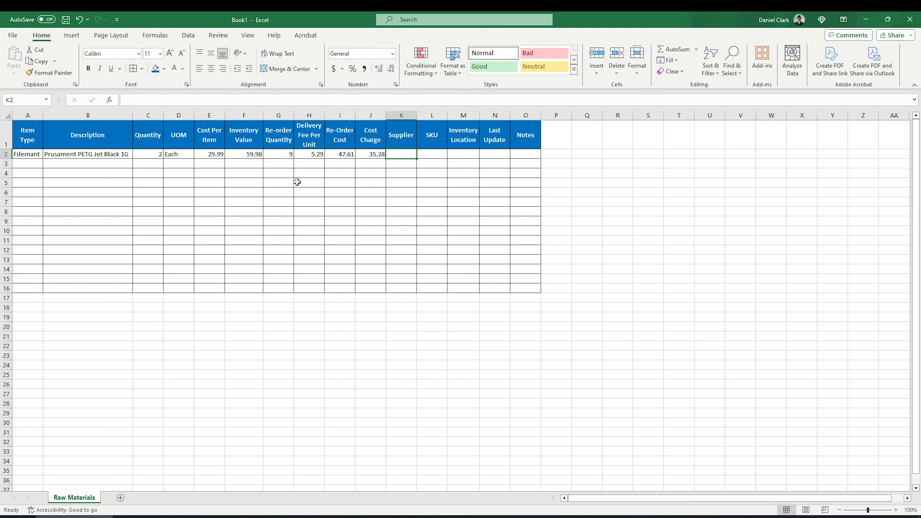
key("Left")
key("Left")
key("Left")
key("Left")
key("Left")
key("Left")
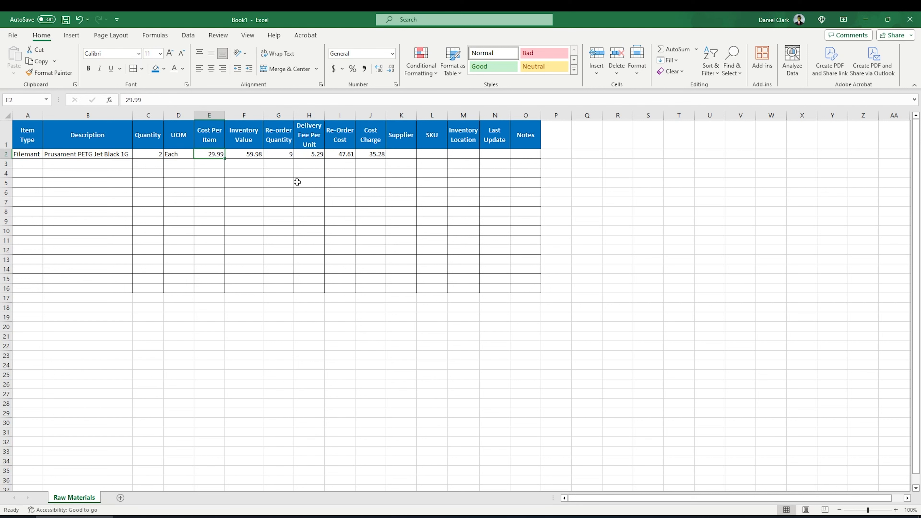
key("Right")
key("Right")
key("Right")
key("Right")
key("Right")
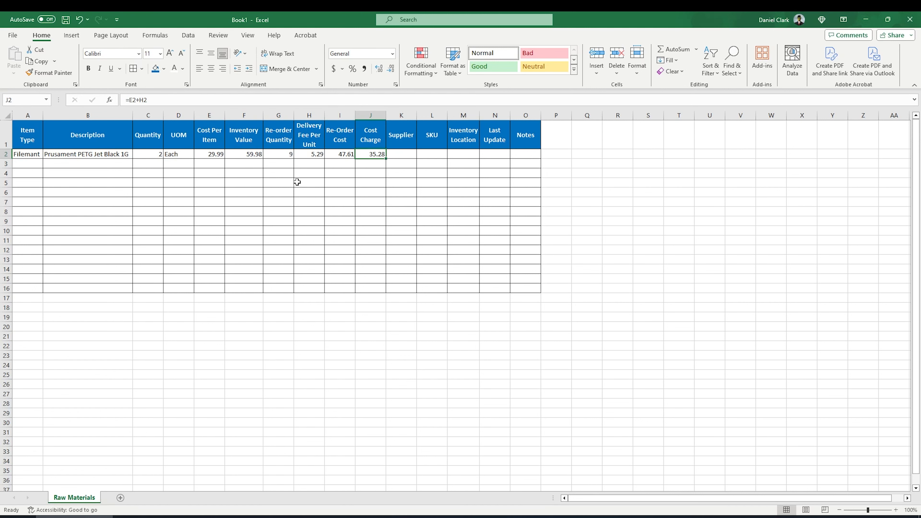
key("Left")
key("Left")
key("Left")
key("Left")
key("Left")
key("Left")
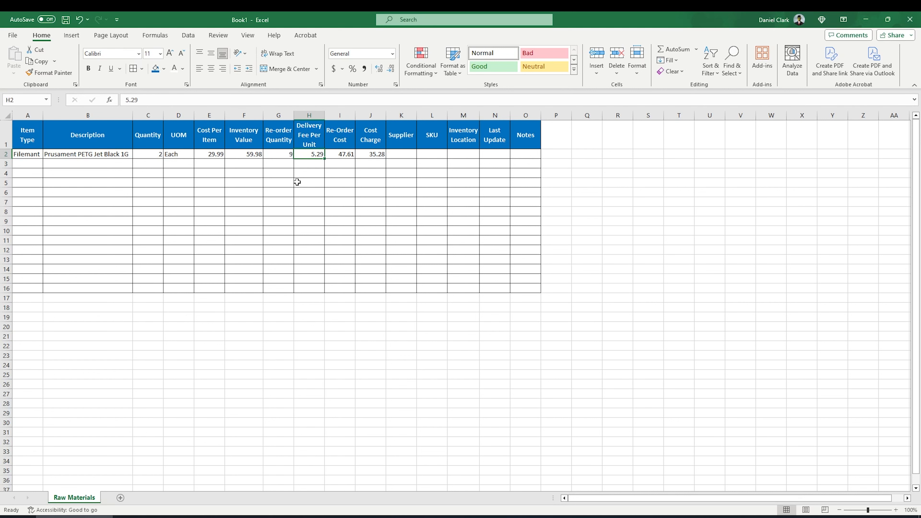
key("Right")
key("Right")
key("Right")
key("Right")
key("Right")
key("Right")
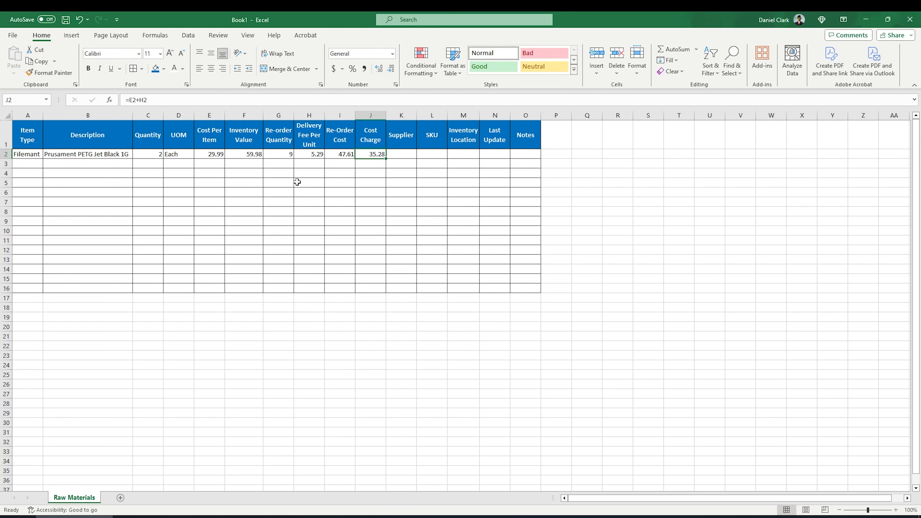
key("Left")
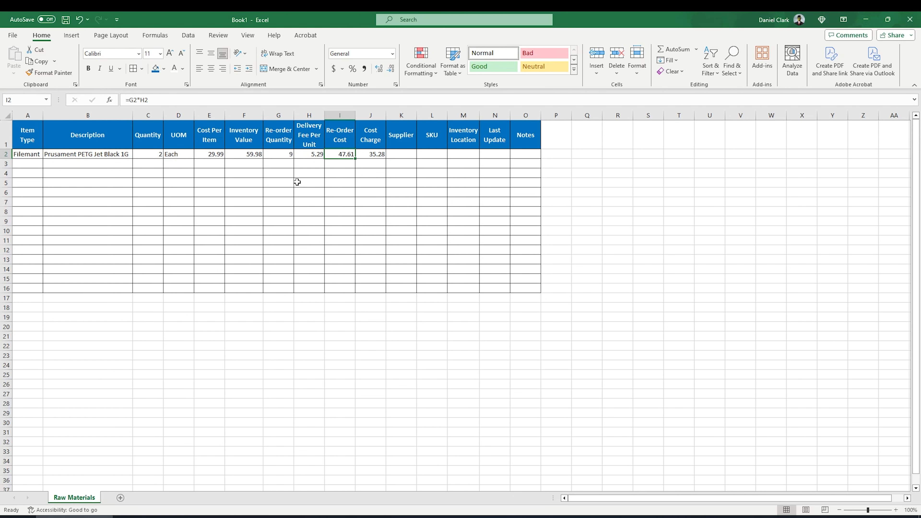
key("Left")
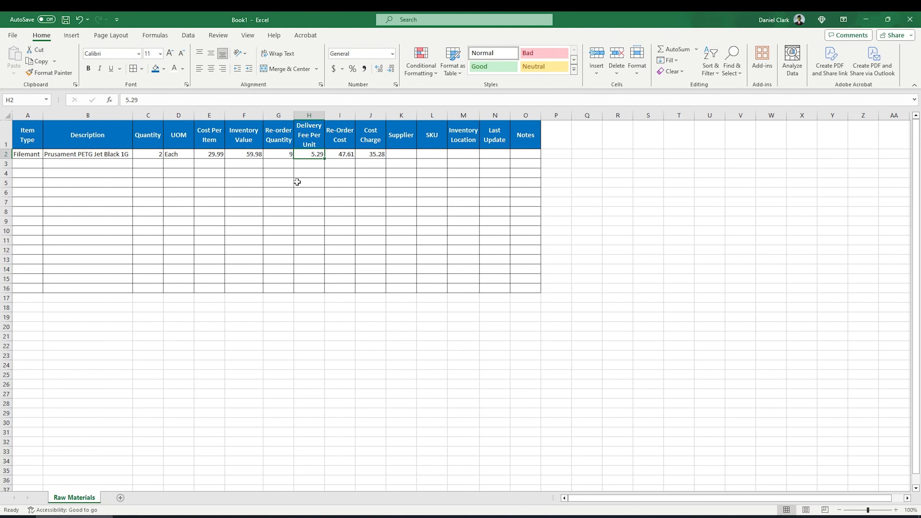
key("Up")
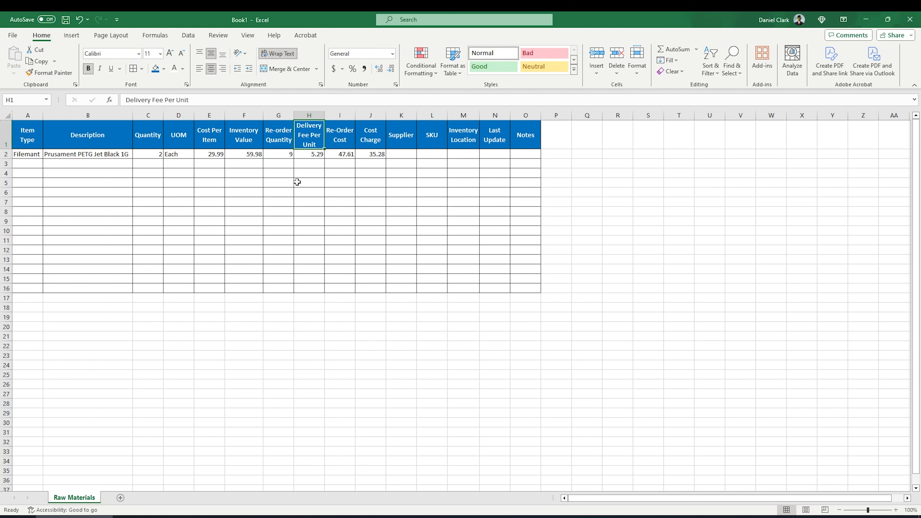
key("Down")
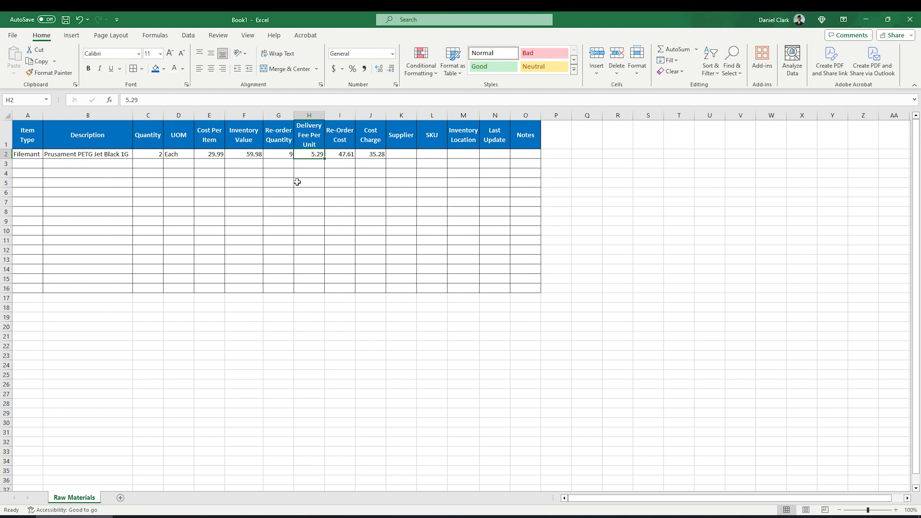
- Enter Prusa Research as the supplier in K2 and fit the Supplier column's width to its contents
key("Right")
key("Right")
key("Right")
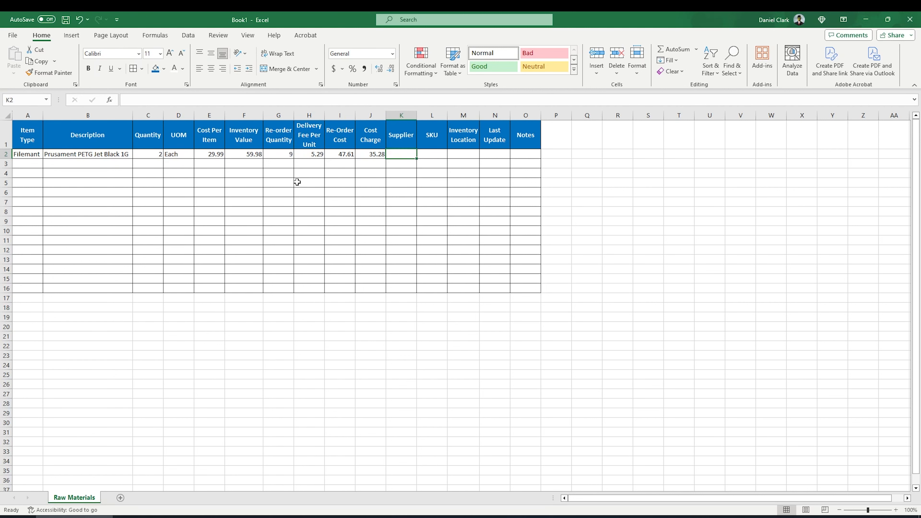
type("P")
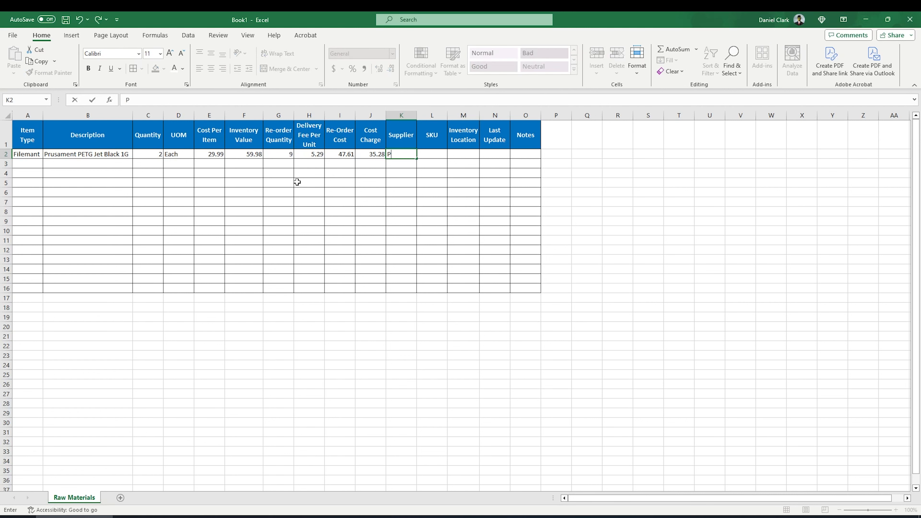
type("rusa Research")
key("Tab")
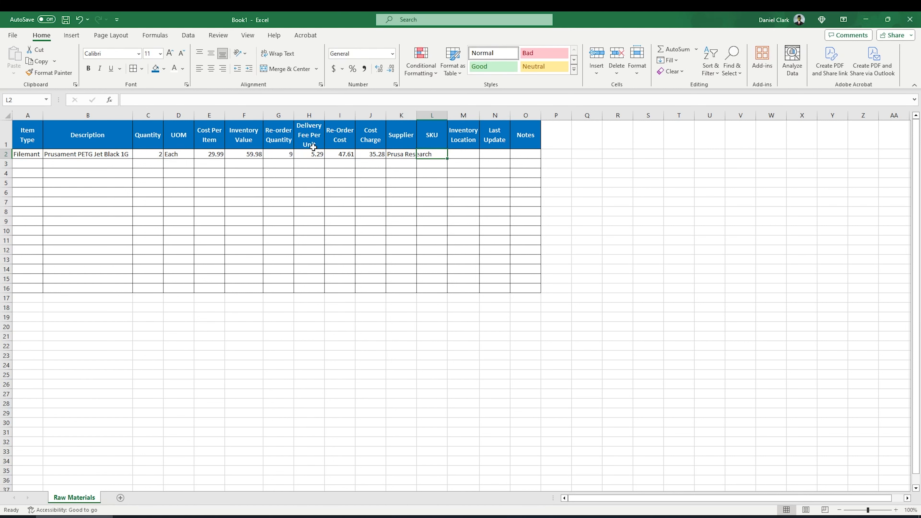
double_click(415, 118)
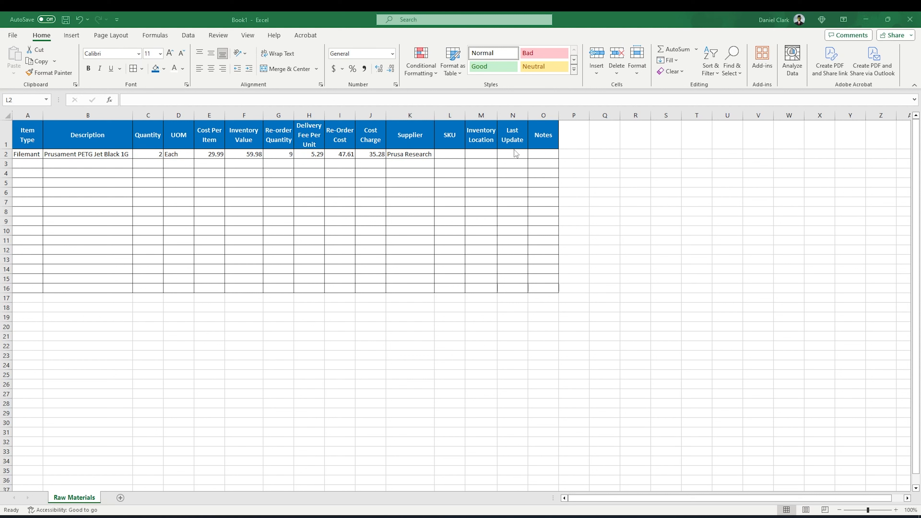
- Enter "Office Filemant Shelf" as the inventory location in M2 and fit the column's width to its contents
left_click(488, 154)
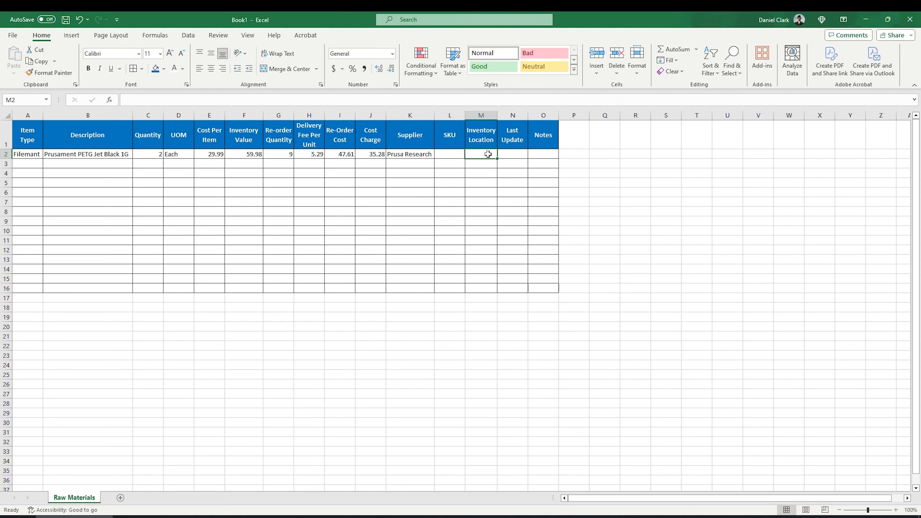
type("Office")
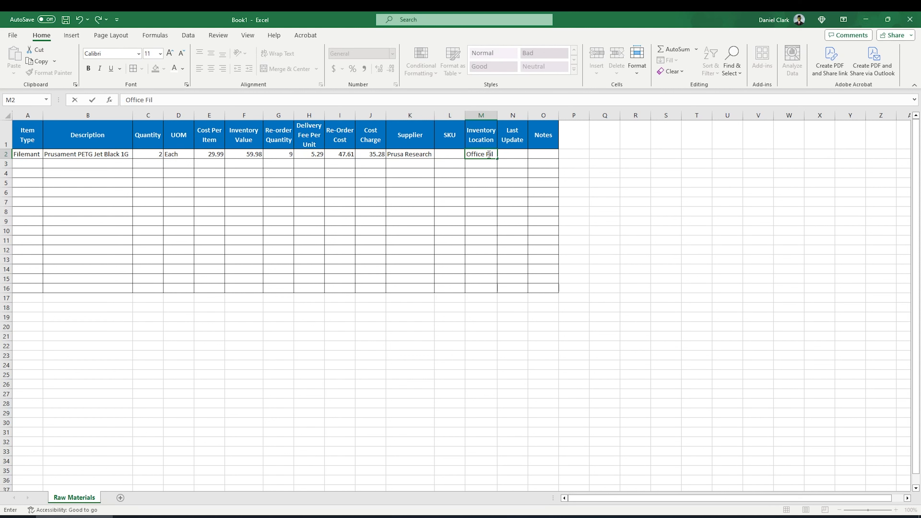
type("Filemant Shelf")
key("Return")
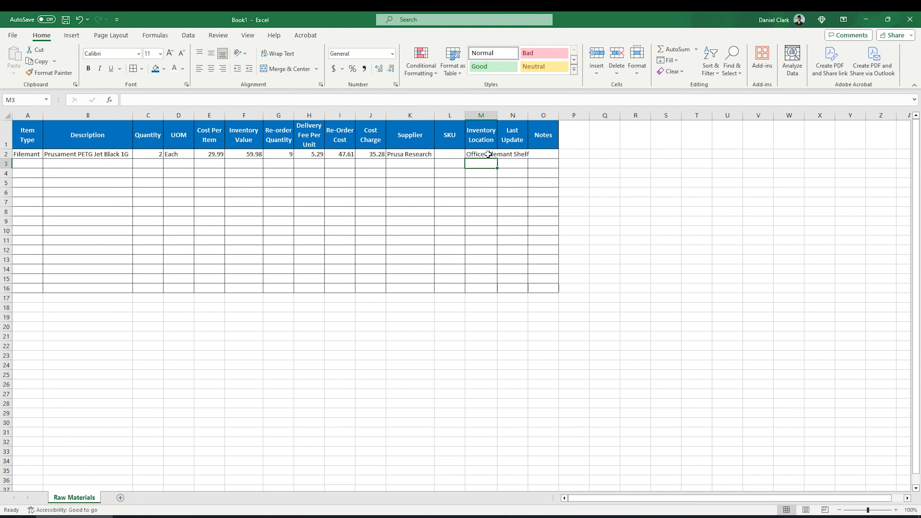
double_click(499, 114)
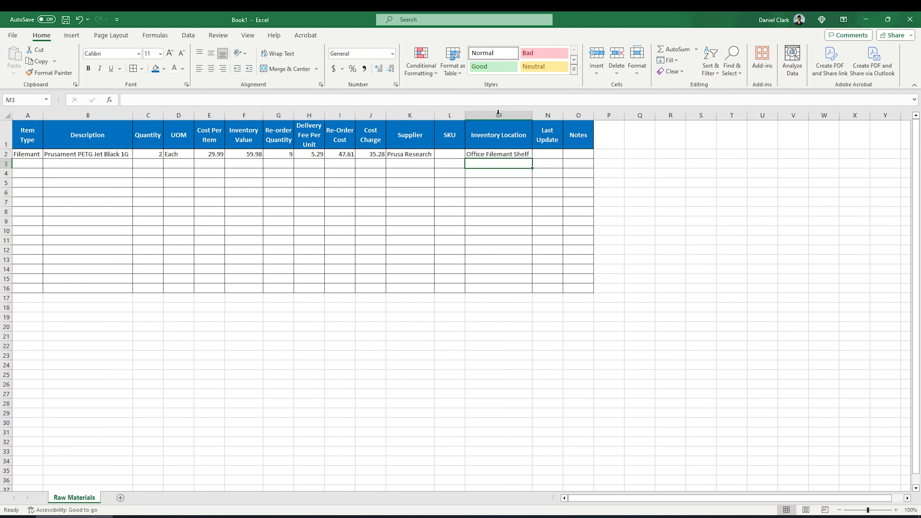
- Enter 11/23 as the last update date in N2 and reselect that cell
left_click(548, 153)
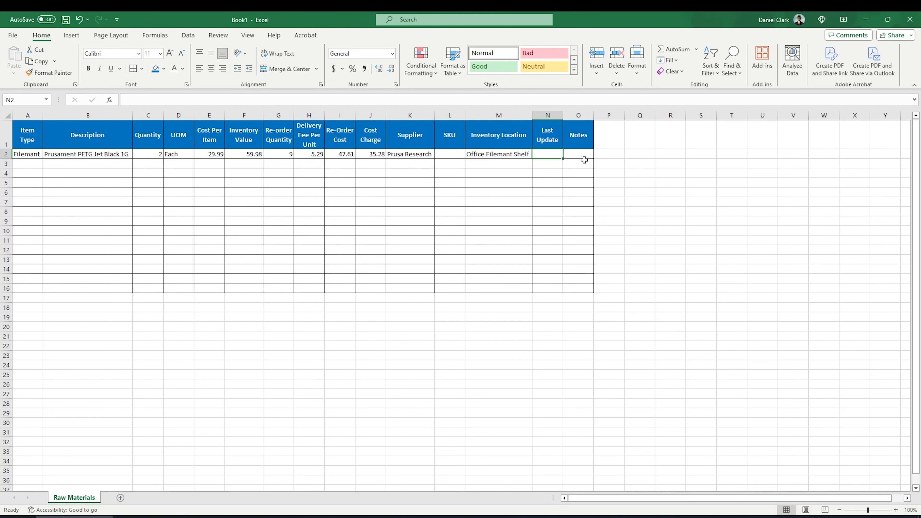
type("11/")
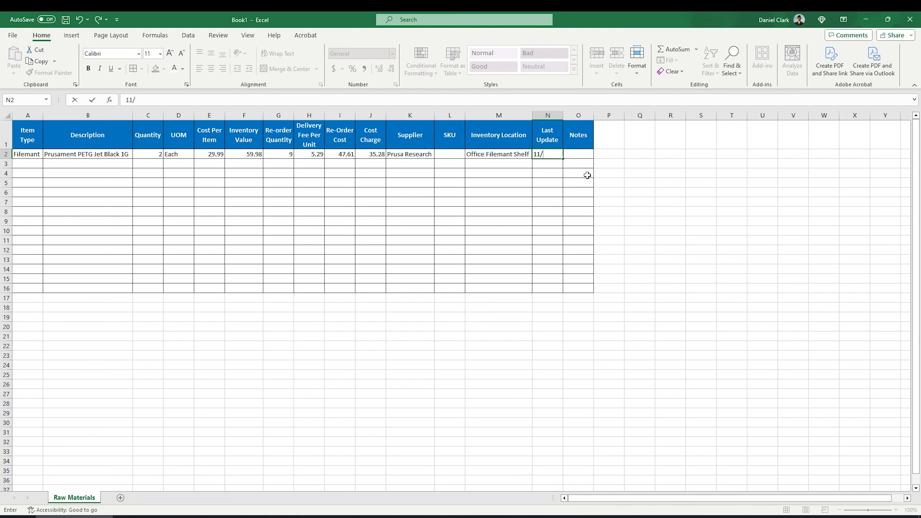
type("23")
key("Return")
key("Up")
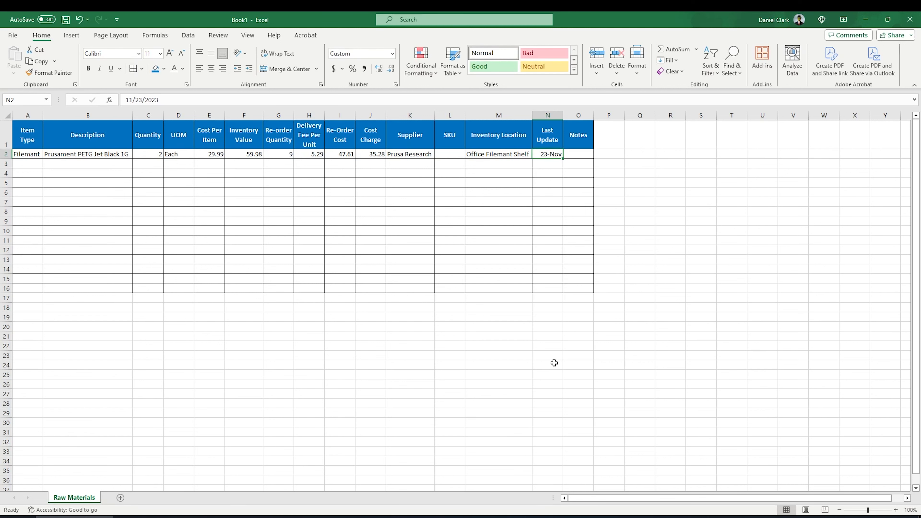
- Apply the Short Date number format to the last update date in N2
type("11")
key("Escape")
left_click(393, 53)
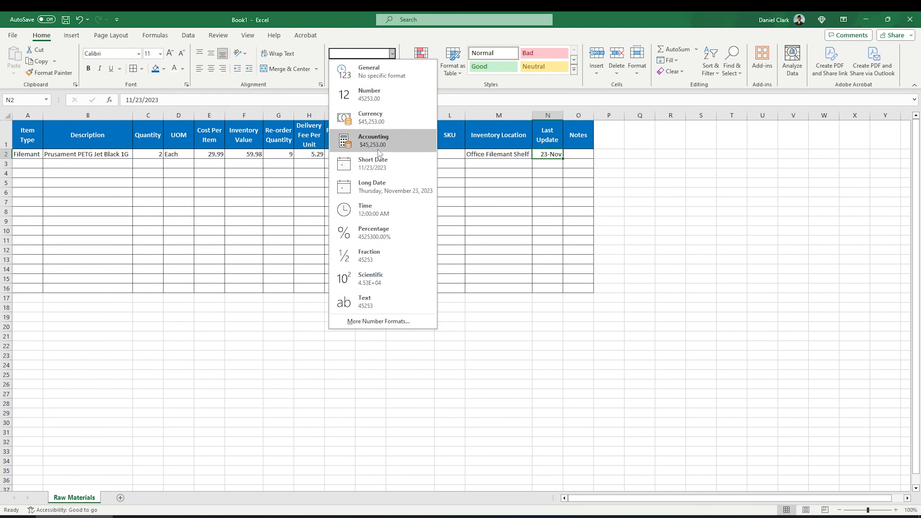
left_click(383, 167)
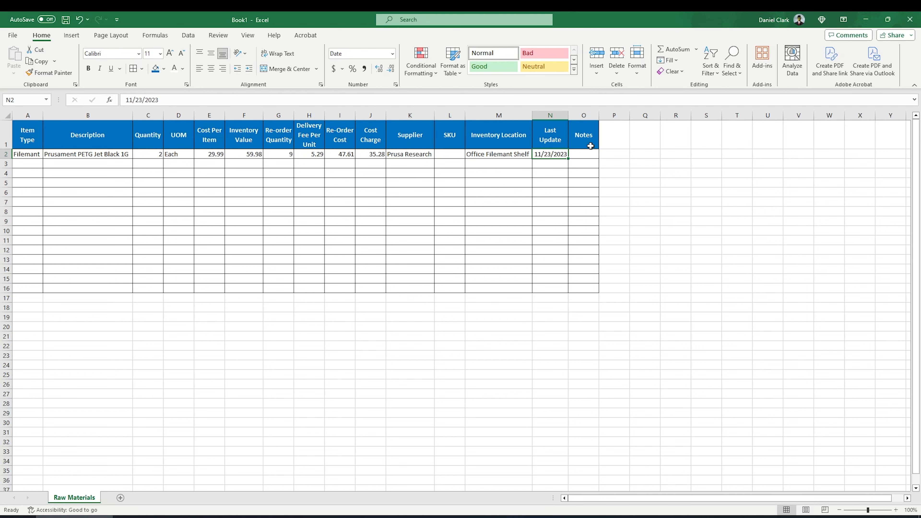
left_click(562, 167)
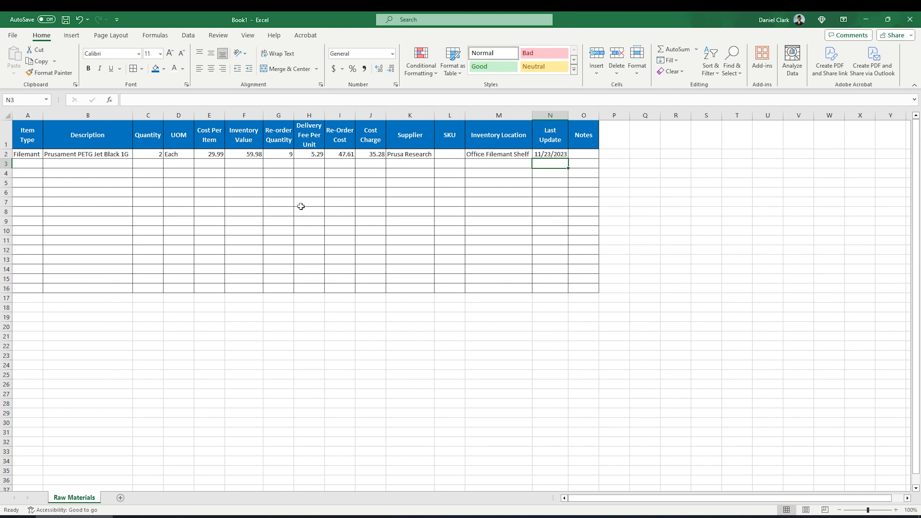
- Start a second item with the type Packaging in A3 and fit the Item Type column's width to its contents
left_click(37, 163)
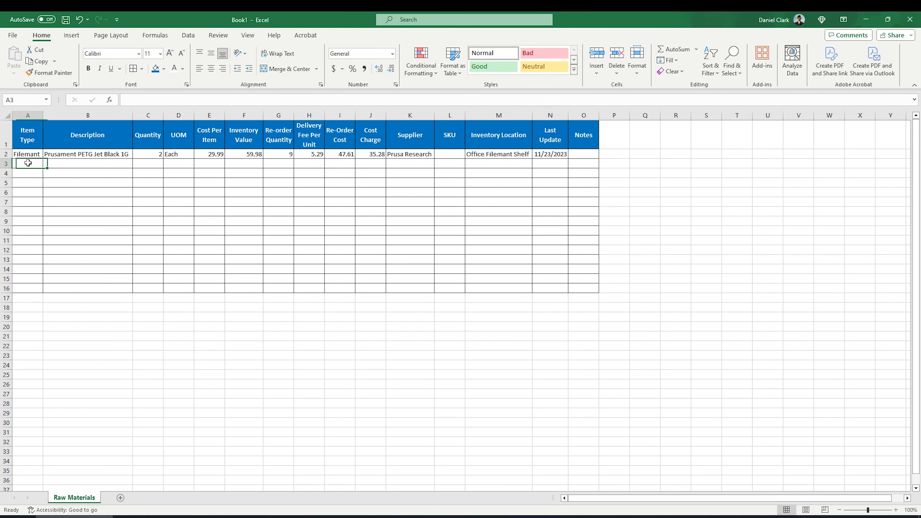
type("P")
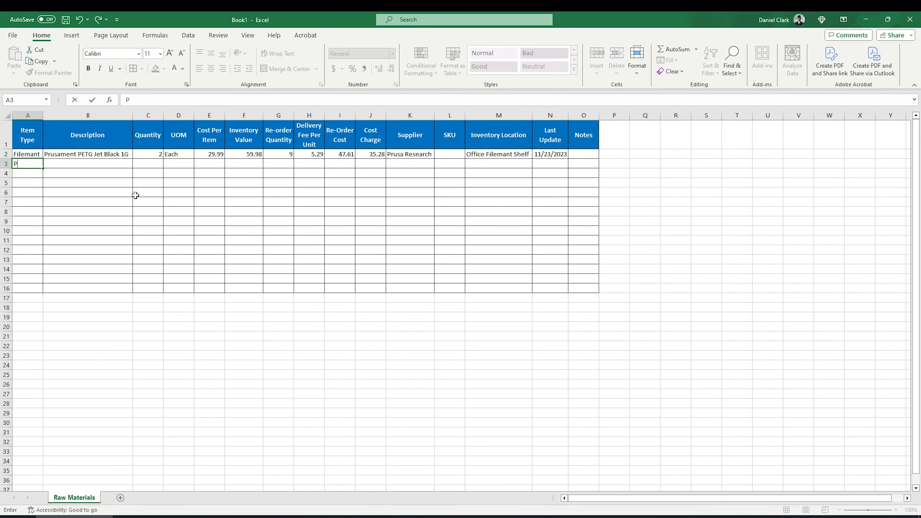
type("ackaging")
key("Tab")
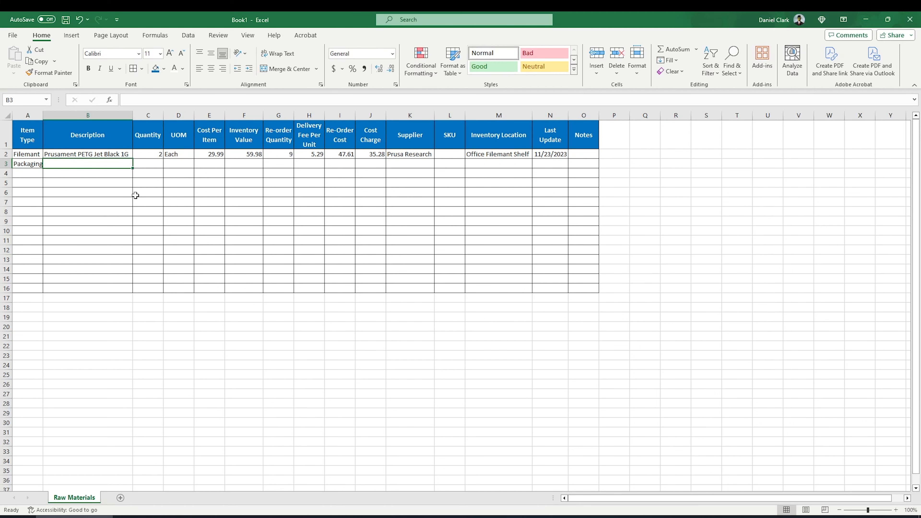
double_click(42, 116)
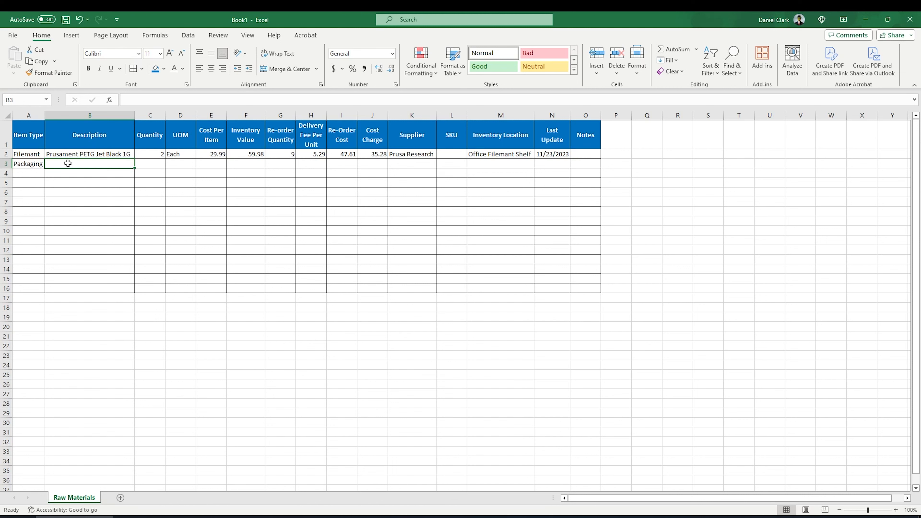
- Enter the packaging item's description in B3 as Box 24" x 12" x 4"
type("Box")
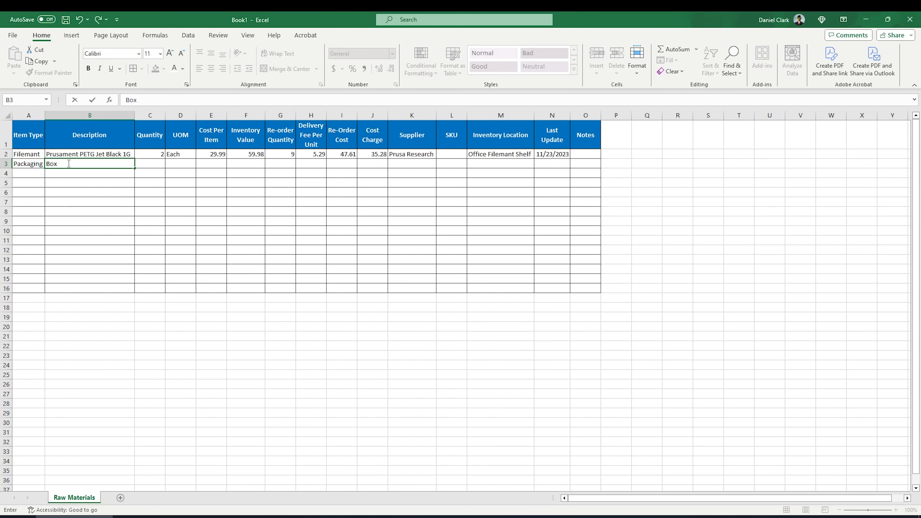
type(" 24\" x 12\" x 4")
key("Left")
key("Right")
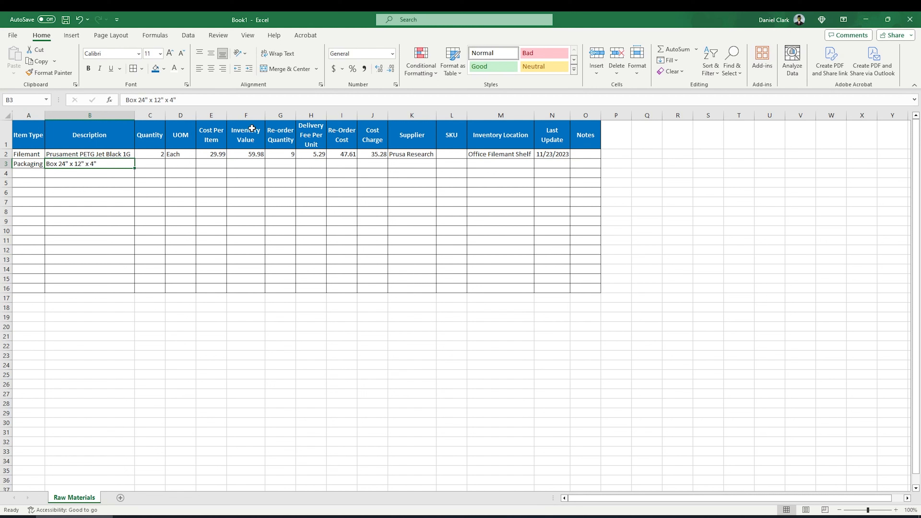
- Label the box dimensions in B3 so the description reads Box 24" L x 12" W x 4" H
left_click(150, 99)
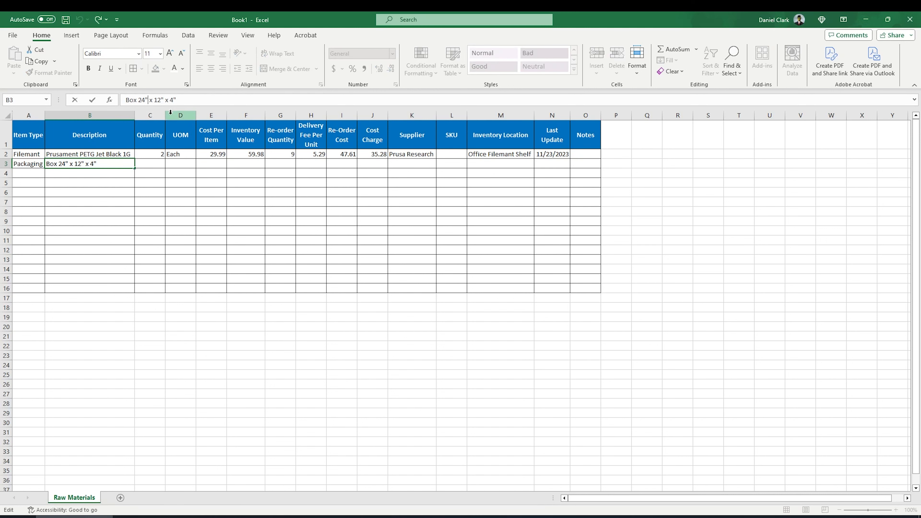
type("L")
key("Left")
type("W")
type("H")
key("Tab")
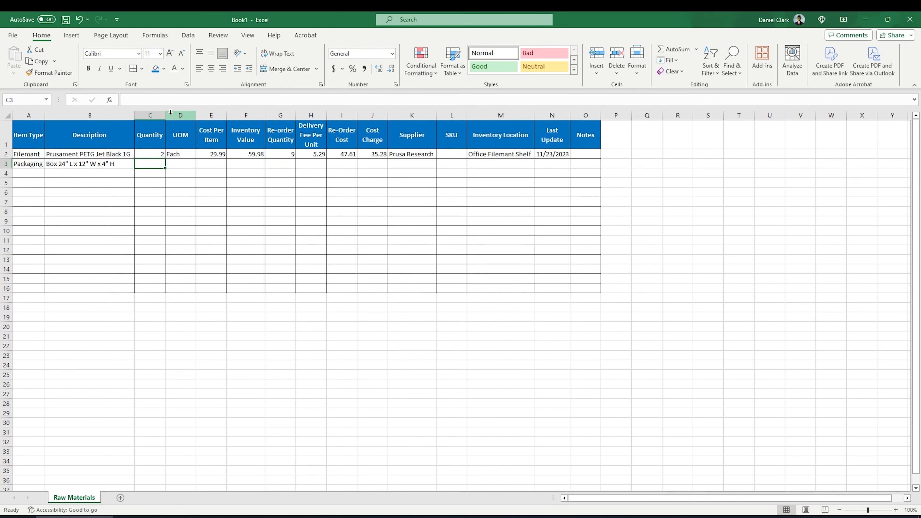
- Fill in the packaging row with quantity 24 in C3, unit of measure Each in D3 and cost per item .5 in E3
type("24")
key("Tab")
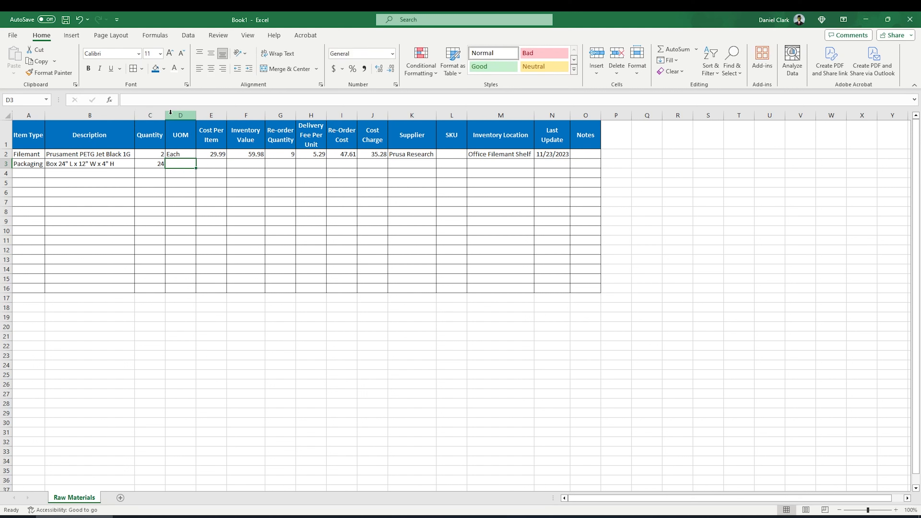
type("Each")
key("Tab")
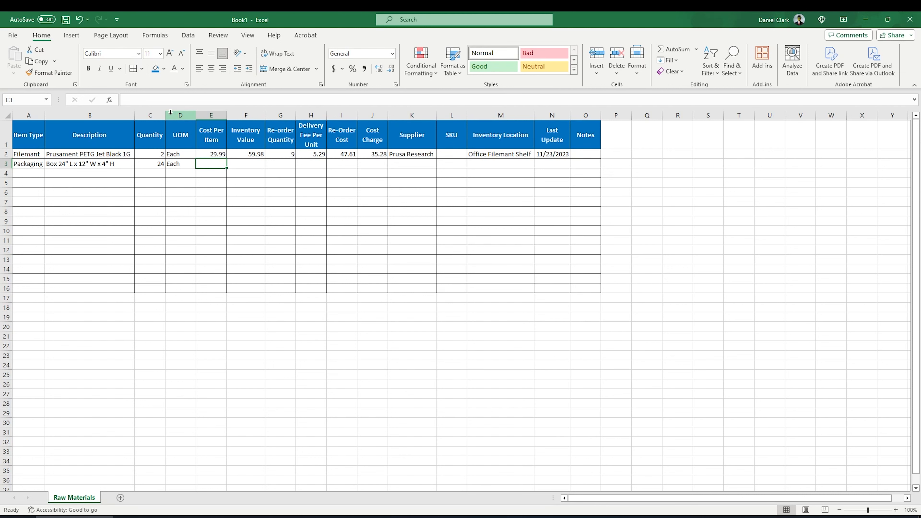
type(".5")
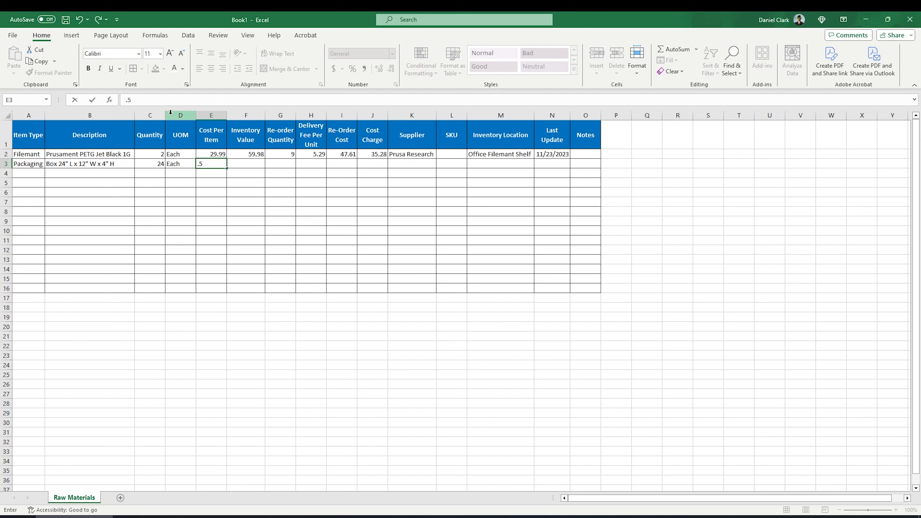
key("Tab")
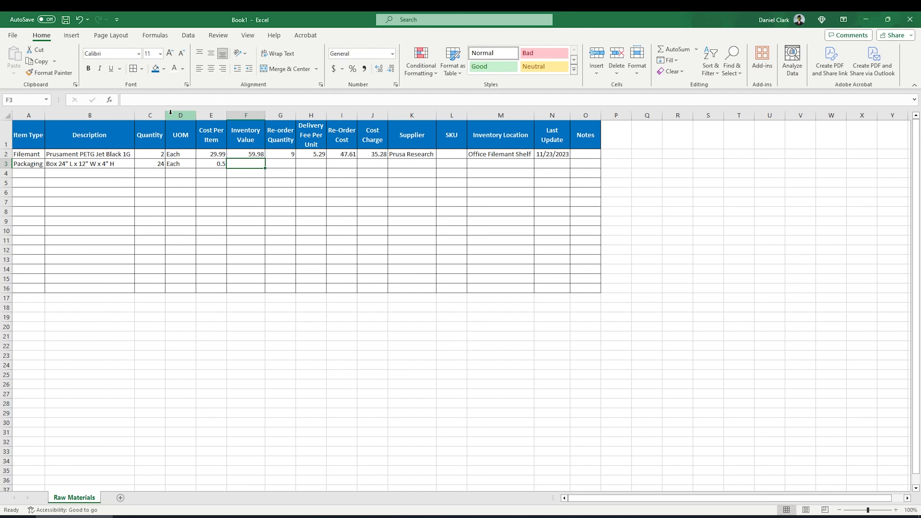
- Copy the Inventory Value formula from F2 into F3 for the packaging item
key("Up")
key("ctrl+c")
key("Down")
key("ctrl+v")
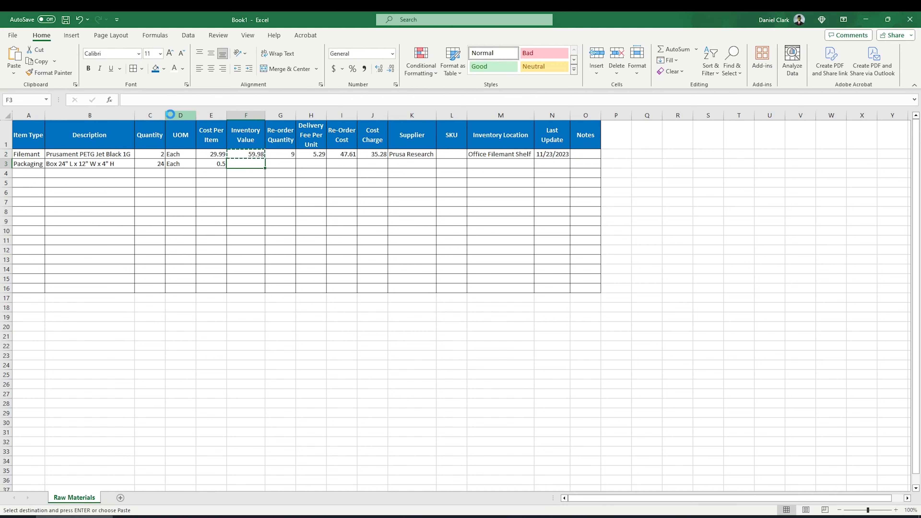
- Copy the Re-Order Cost and Cost Charge formulas from I2:J2 into I3:J3
key("Right")
key("Right")
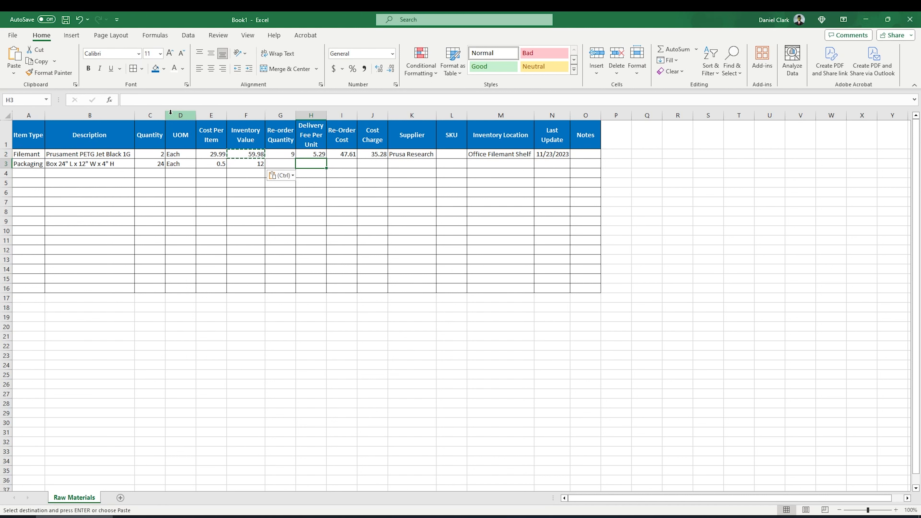
key("Up")
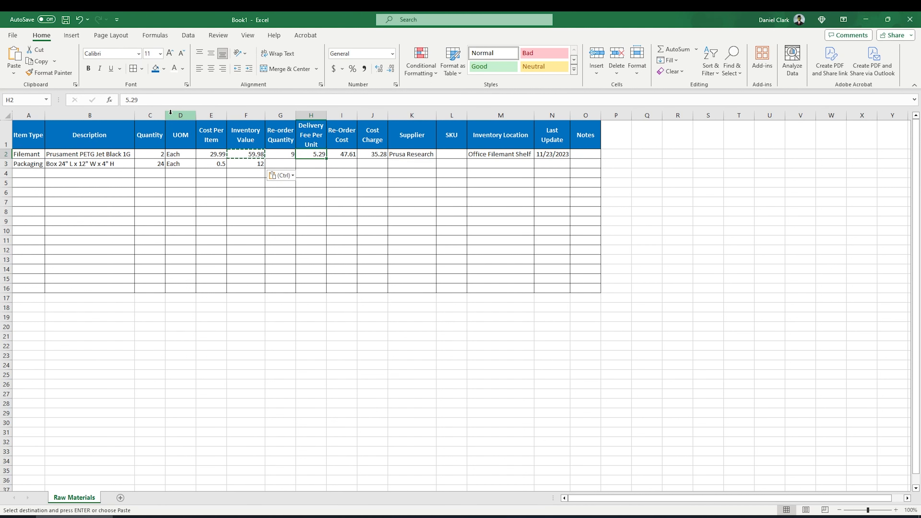
key("shift+Right")
key("shift+Right")
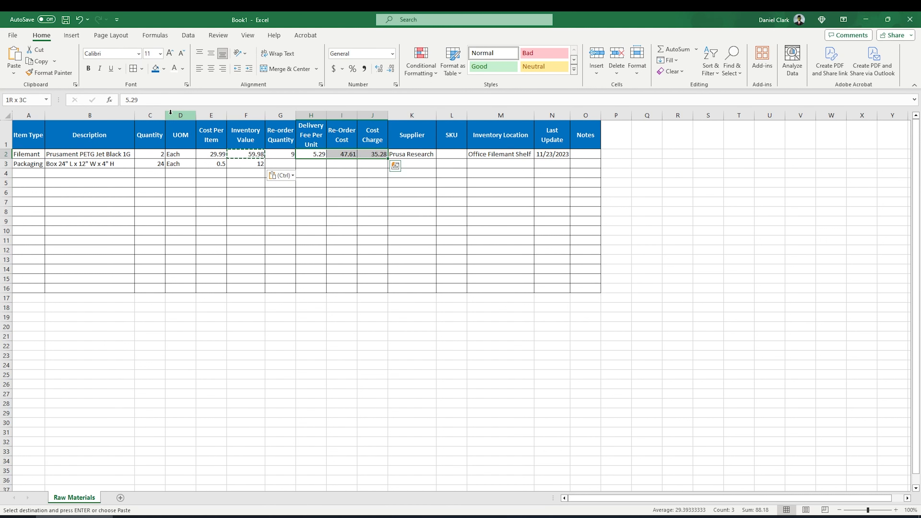
key("ctrl")
key("Right")
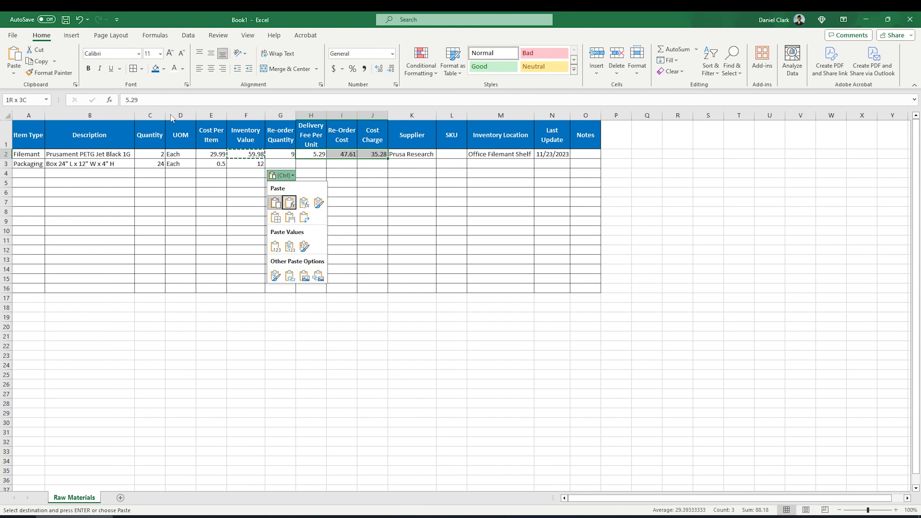
key("Escape")
key("Right")
key("shift+Right")
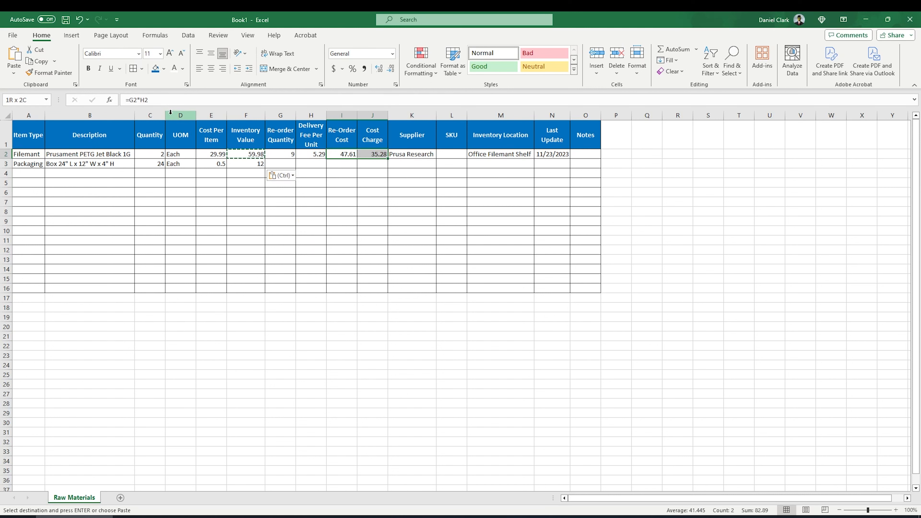
key("ctrl+c")
key("Down")
key("ctrl+v")
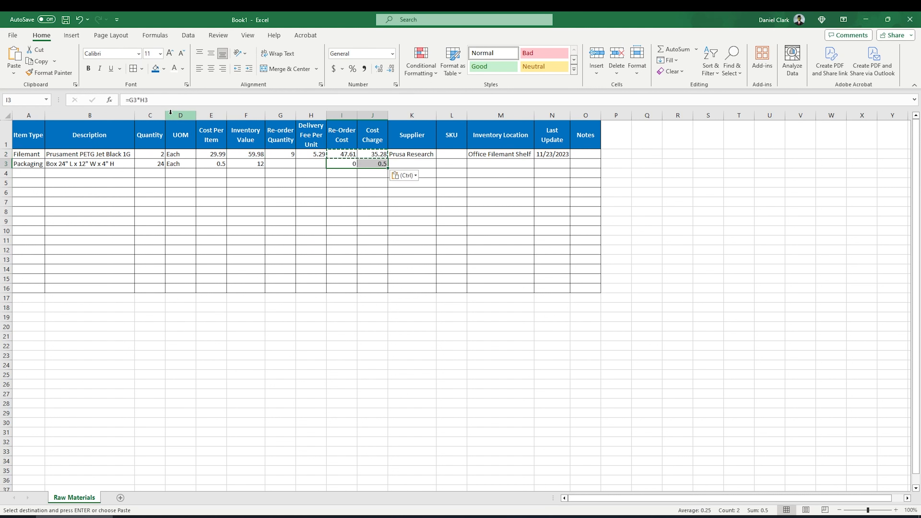
- Apply the accounting number format to the filament's cost per item and inventory value in E2:F2
key("Left")
key("Left")
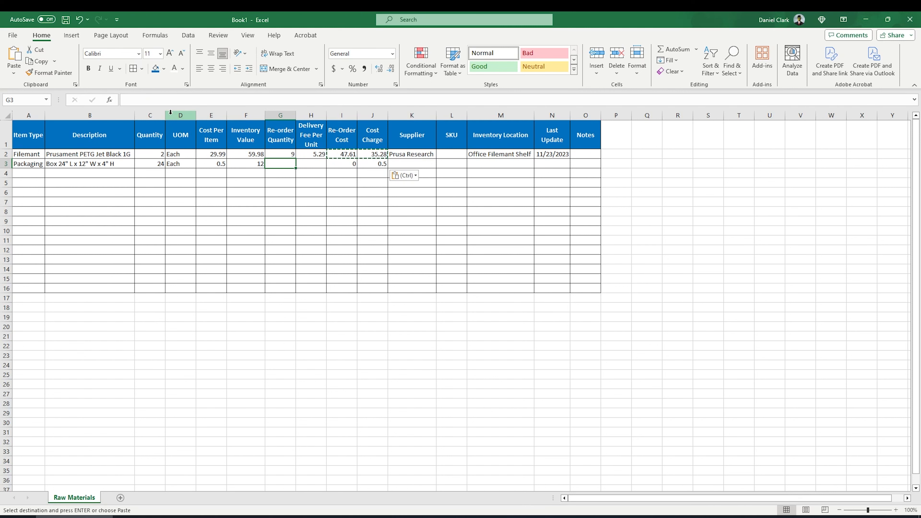
key("Left")
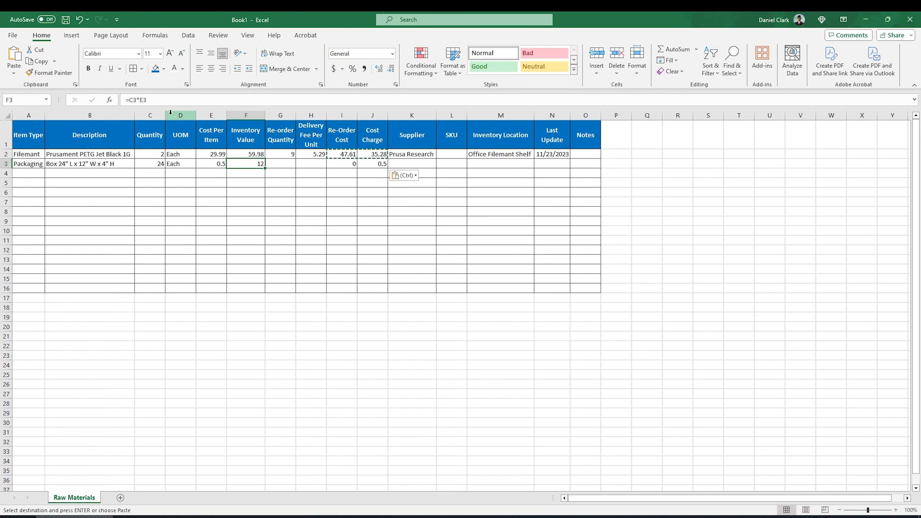
key("Up")
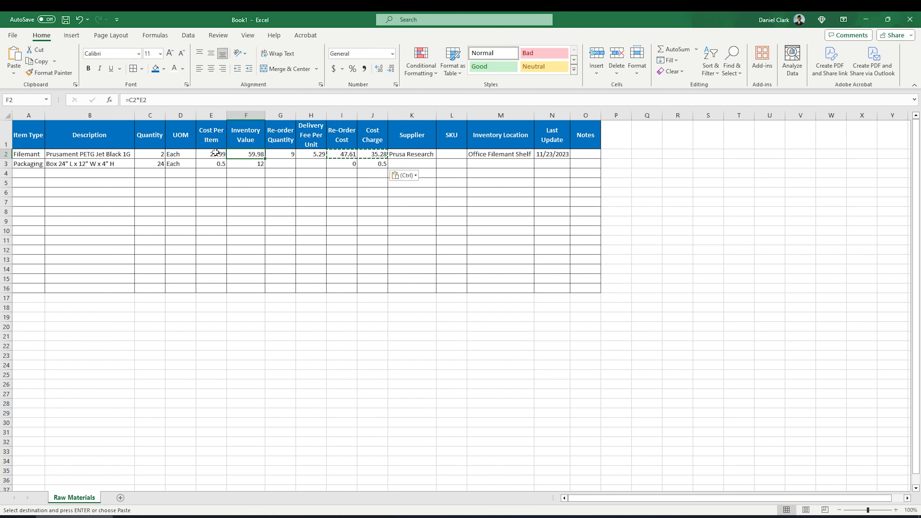
left_click_drag(215, 153, 248, 166)
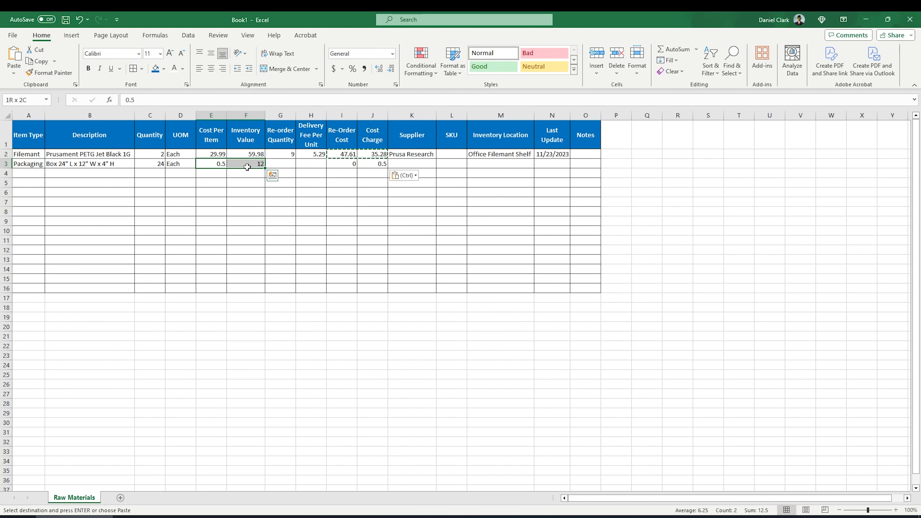
key("ctrl")
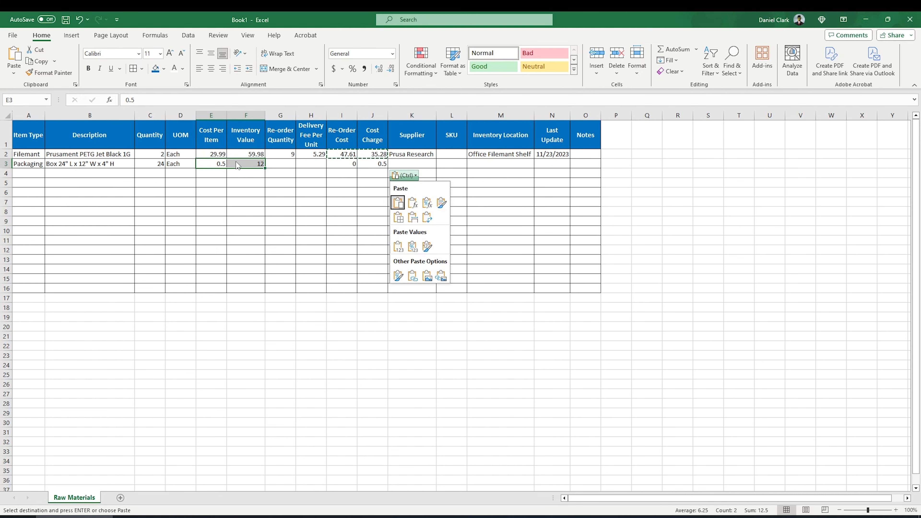
left_click(214, 152)
left_click_drag(214, 152, 254, 153)
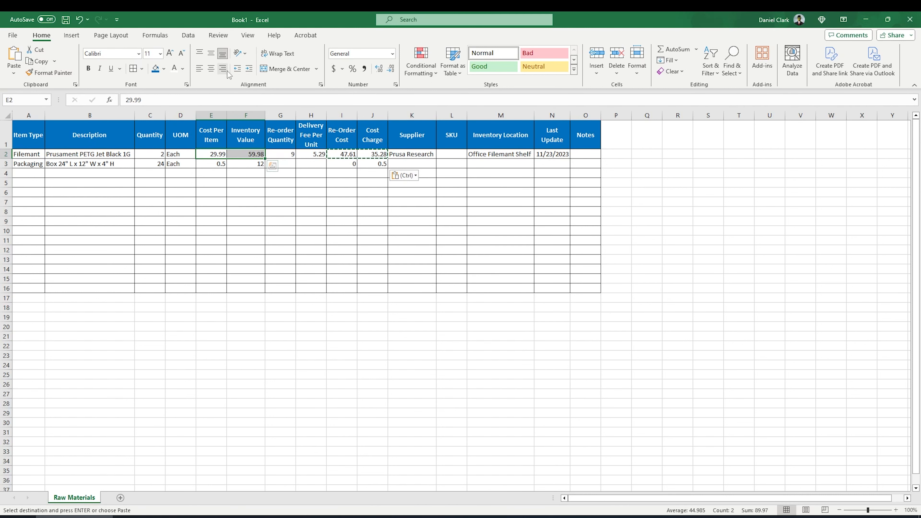
left_click(333, 68)
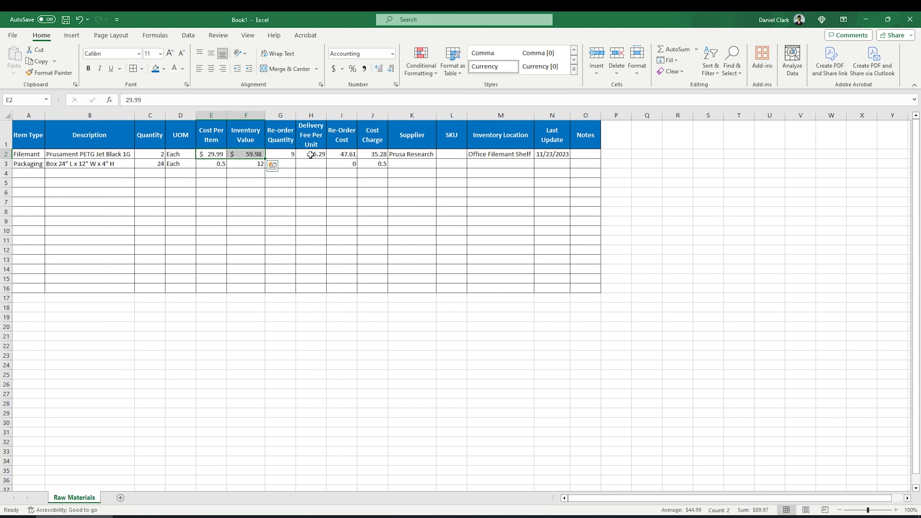
- Apply the accounting number format to the filament's delivery fee, re-order cost and cost charge in H2:J2
left_click_drag(310, 155, 368, 154)
left_click(333, 69)
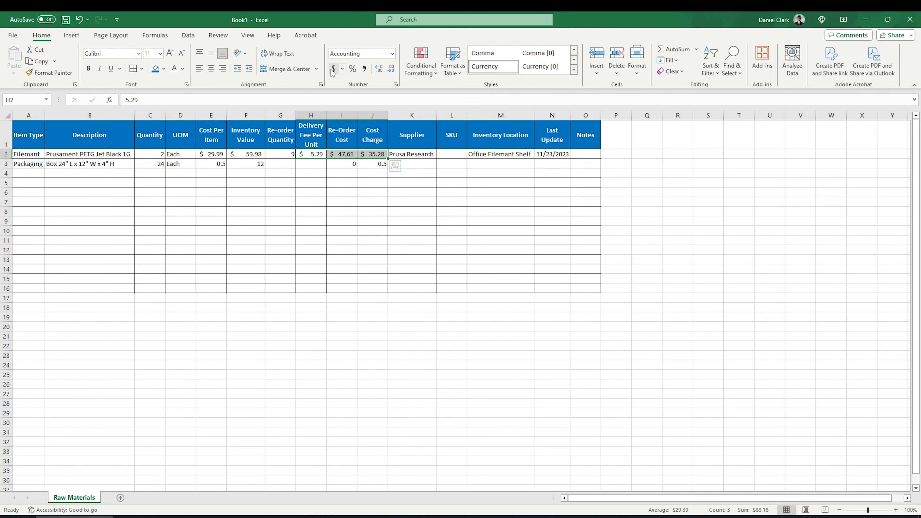
left_click(339, 201)
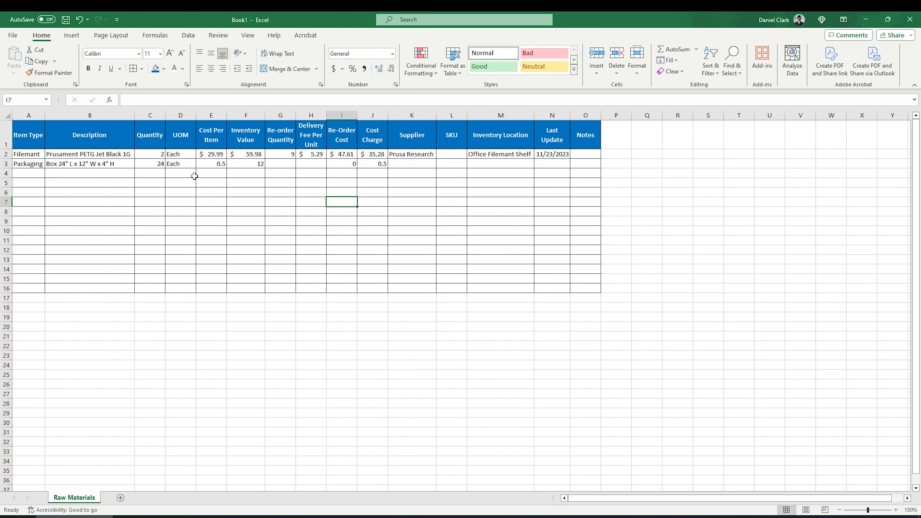
- Shade the formula cells F2 and I2:J2 with the lightest gold theme fill color
left_click(253, 154)
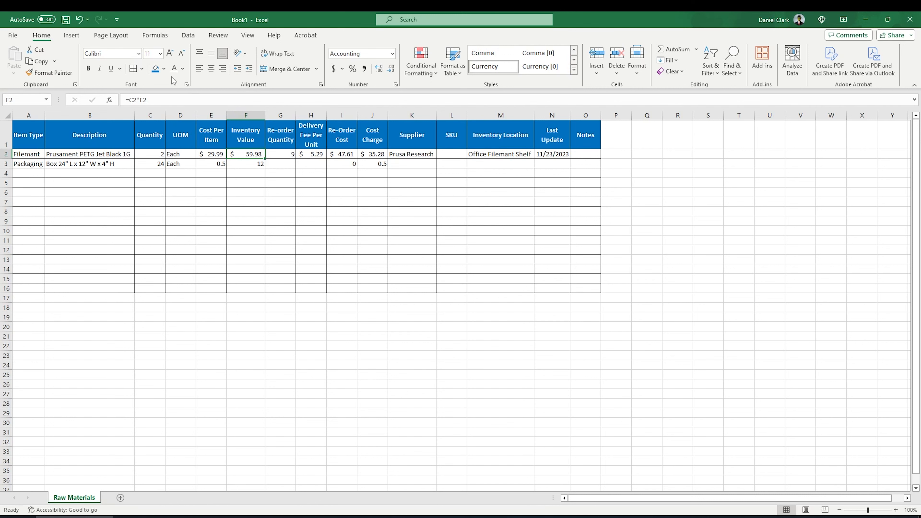
left_click(163, 69)
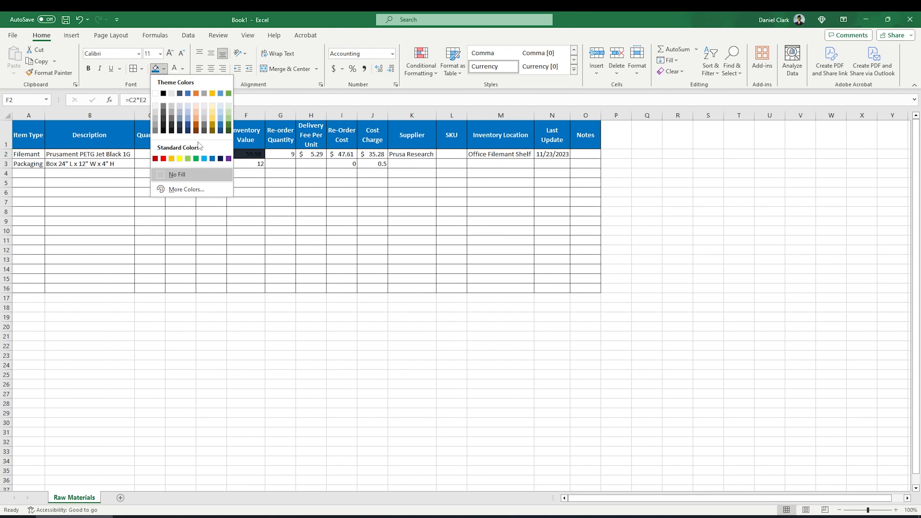
left_click(212, 106)
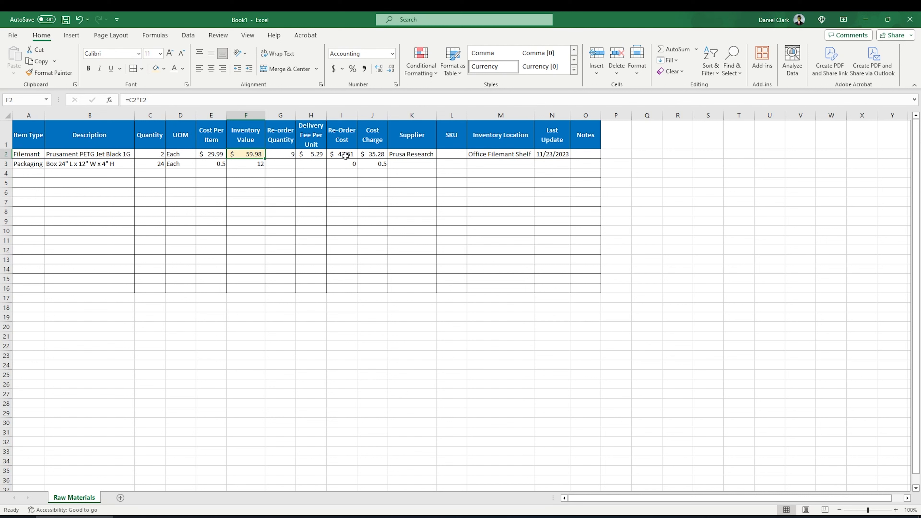
left_click_drag(345, 156, 372, 155)
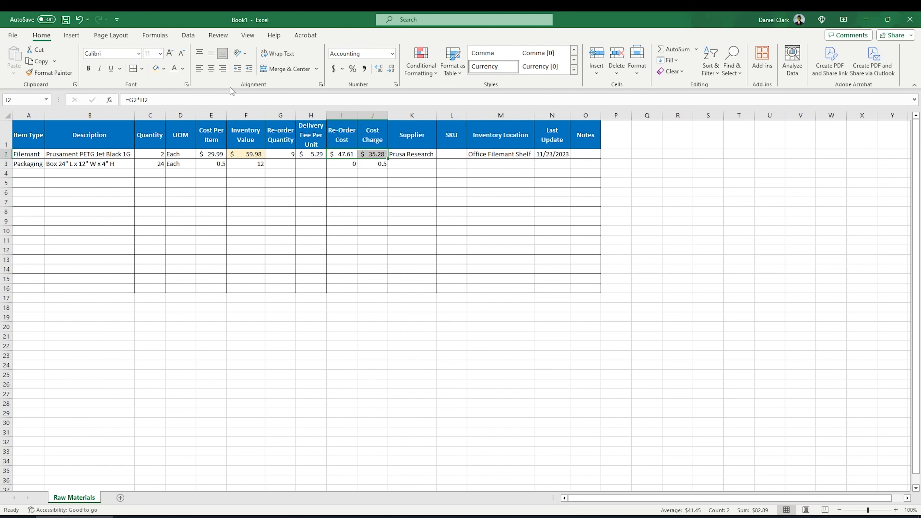
left_click(155, 68)
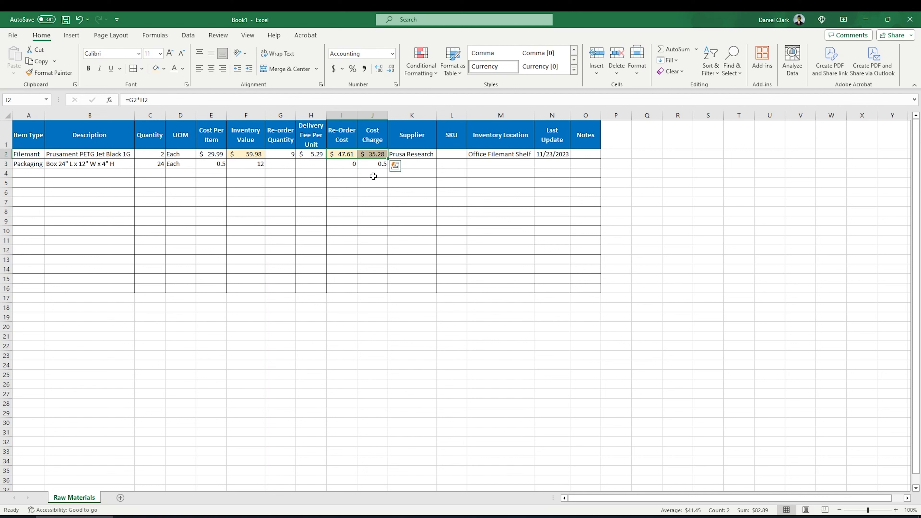
- Copy the shaded Inventory Value formula from F2 down through F3:F16
left_click(244, 155)
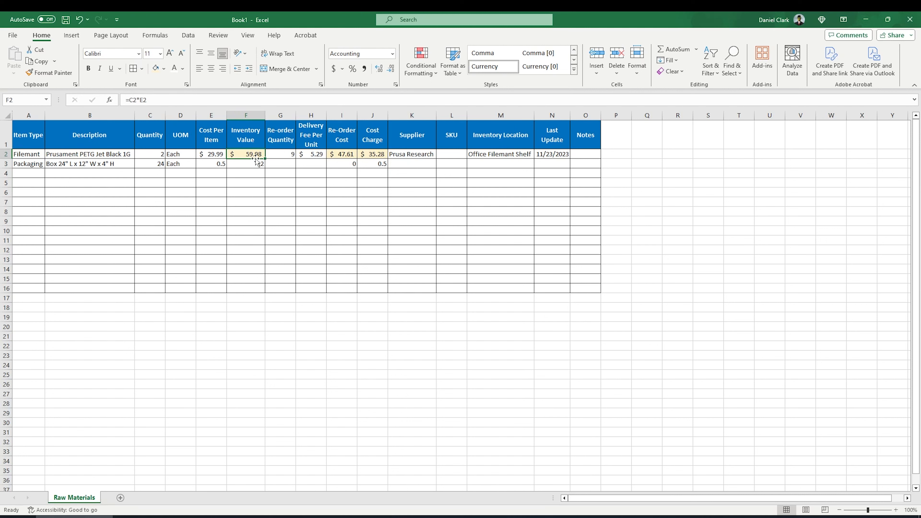
key("ctrl+c")
left_click_drag(253, 164, 250, 288)
key("ctrl+v")
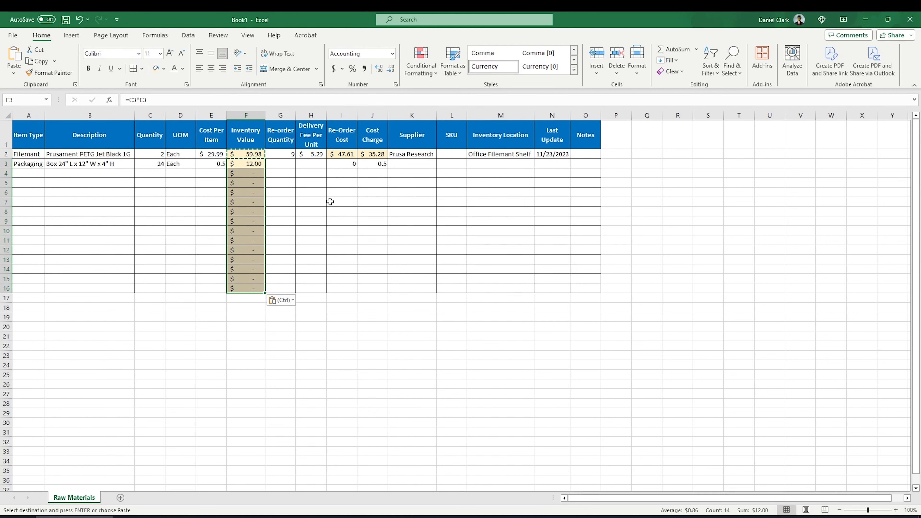
- Copy the shaded Re-Order Cost and Cost Charge formulas from I2:J2 down through I3:J16
left_click_drag(345, 157, 345, 289)
key("ctrl+c")
key("ctrl+v")
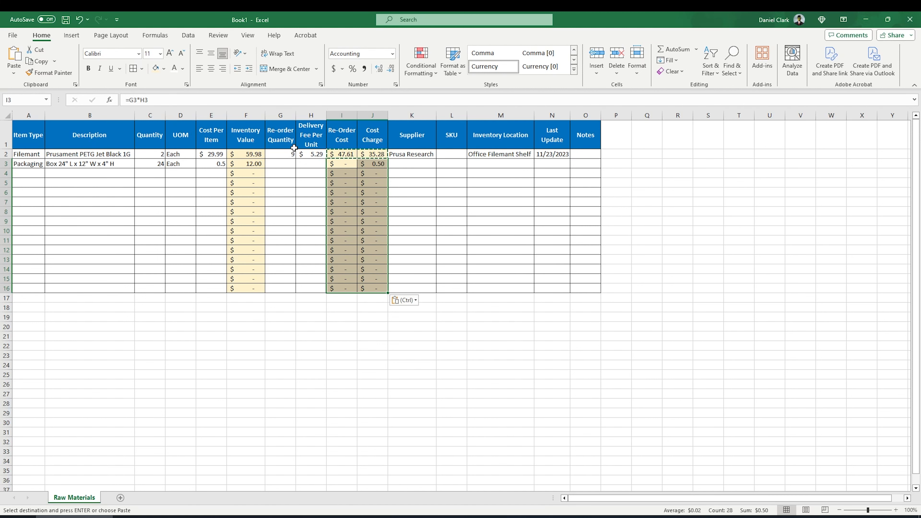
key("Escape")
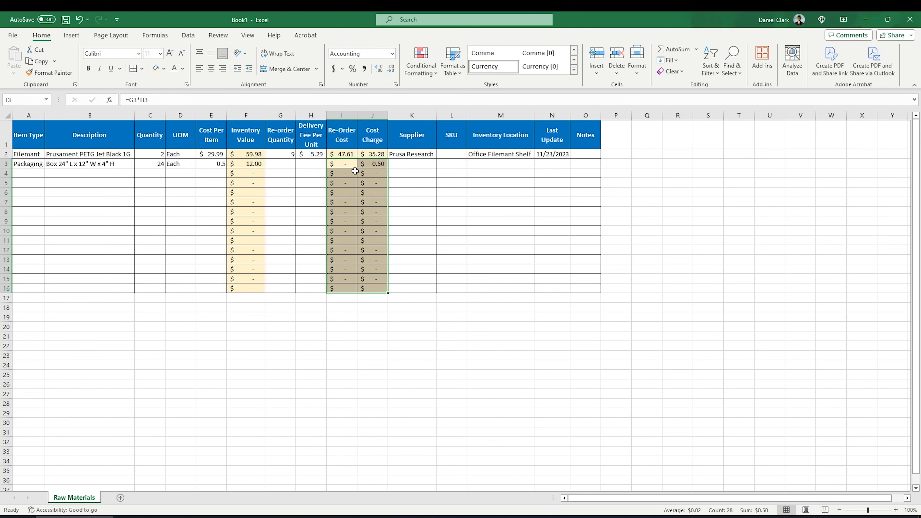
- Apply the accounting number format to the Cost Per Item cells E3:E16 and the Delivery Fee Per Unit cells H2:H16
left_click_drag(217, 164, 218, 291)
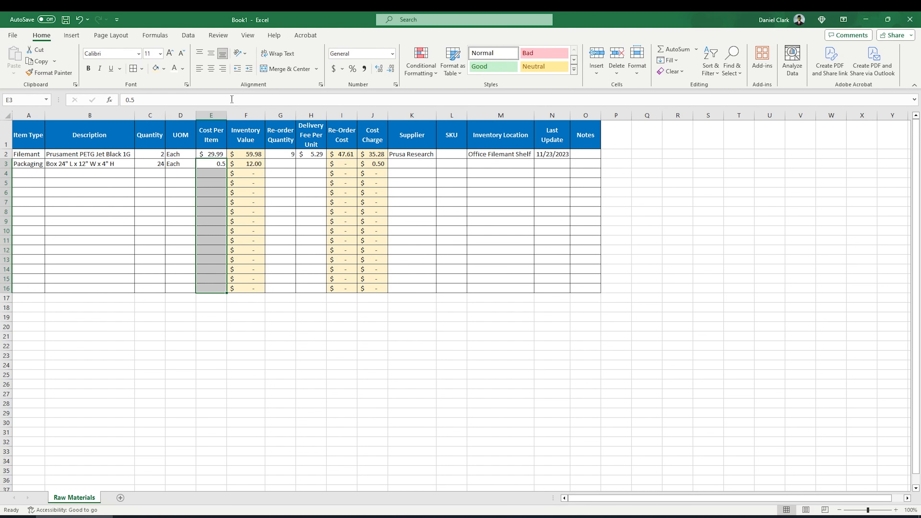
left_click(333, 68)
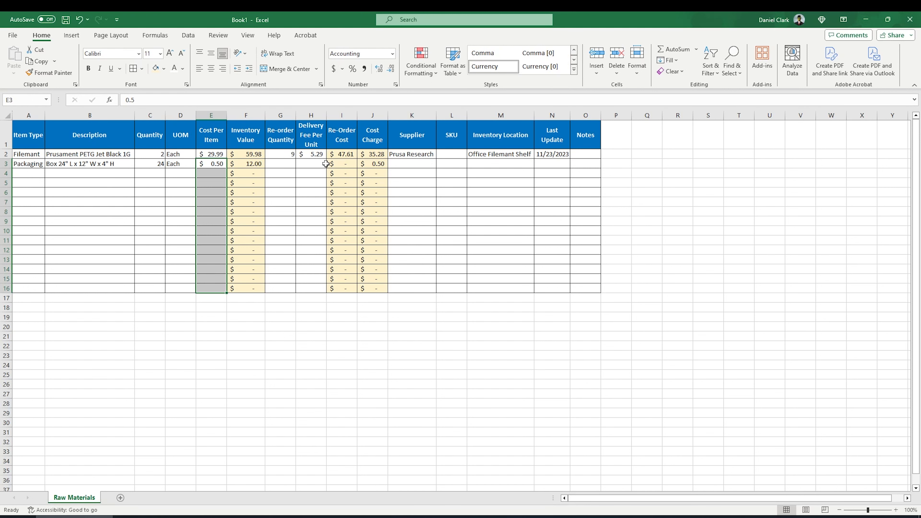
left_click_drag(312, 152, 314, 290)
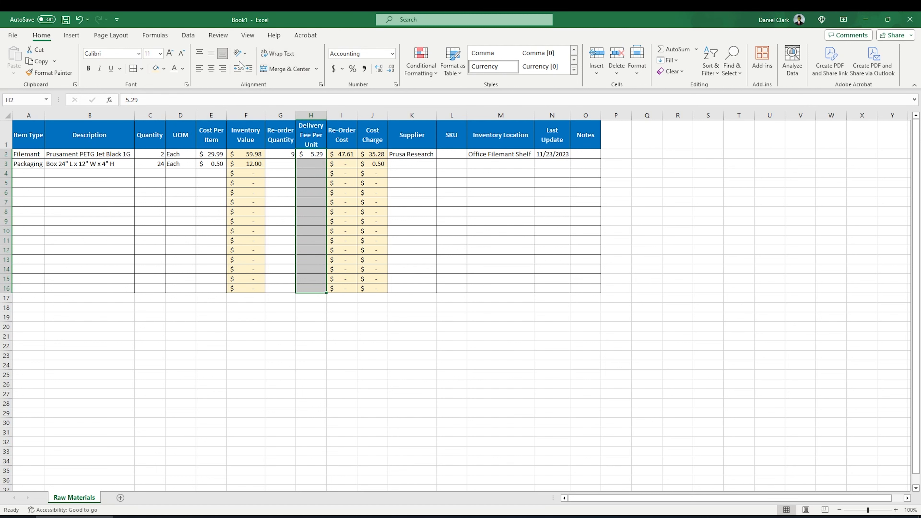
left_click(418, 184)
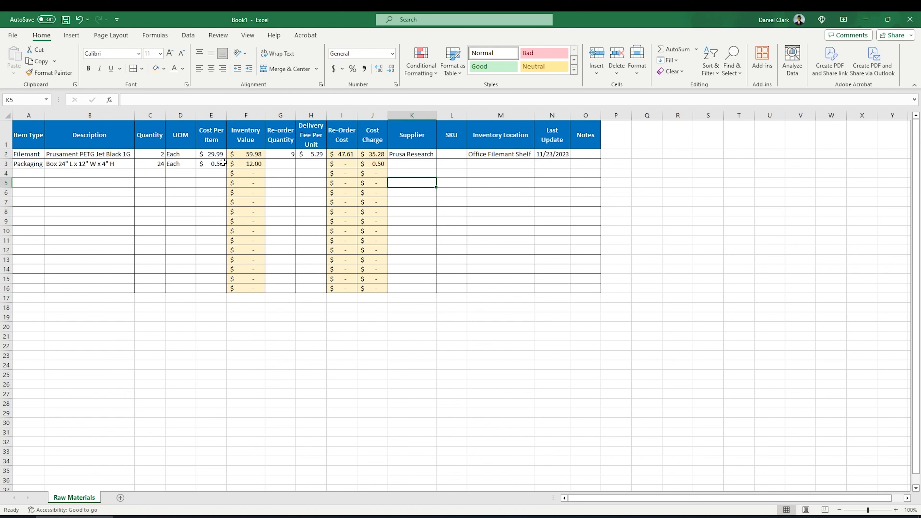
- Enter re-order quantity 25 in G3 and delivery fee per unit .92 in H3 for the packaging item
left_click(280, 164)
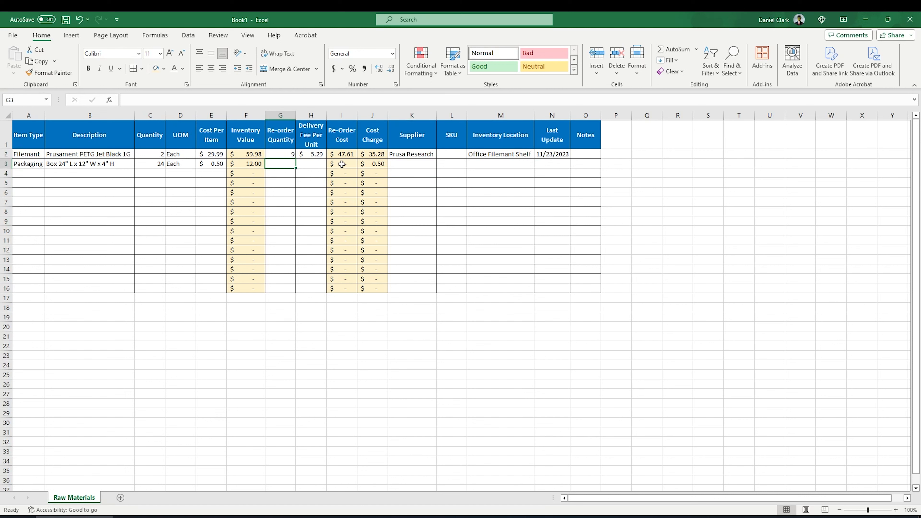
type("25")
key("Tab")
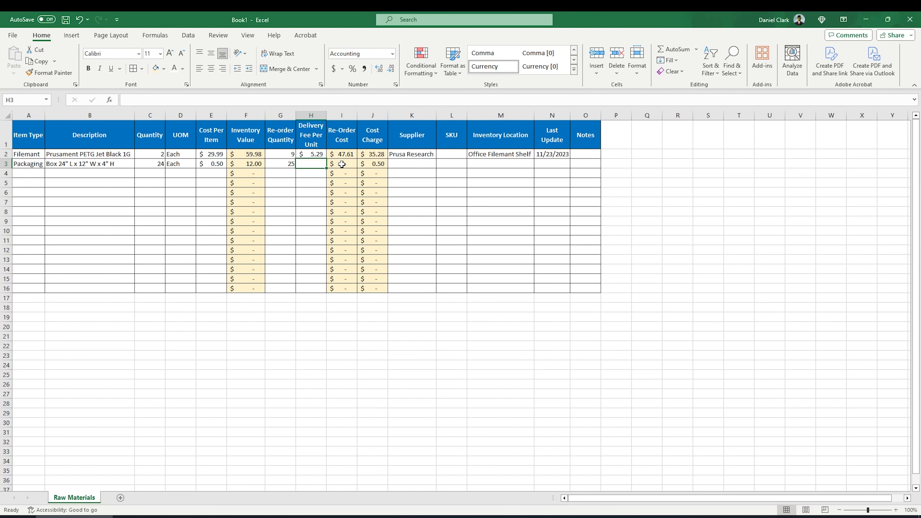
type(".92")
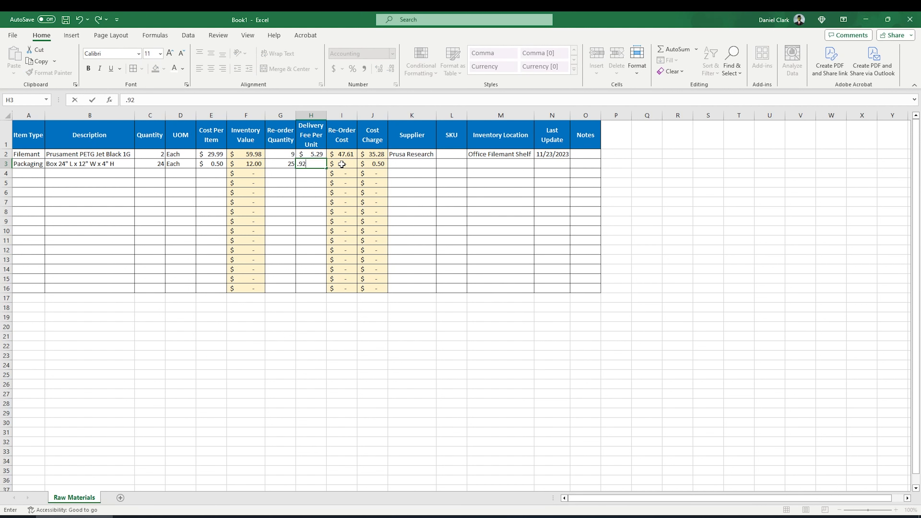
key("Tab")
- Enter Uline as the packaging item's supplier in K3
key("Tab")
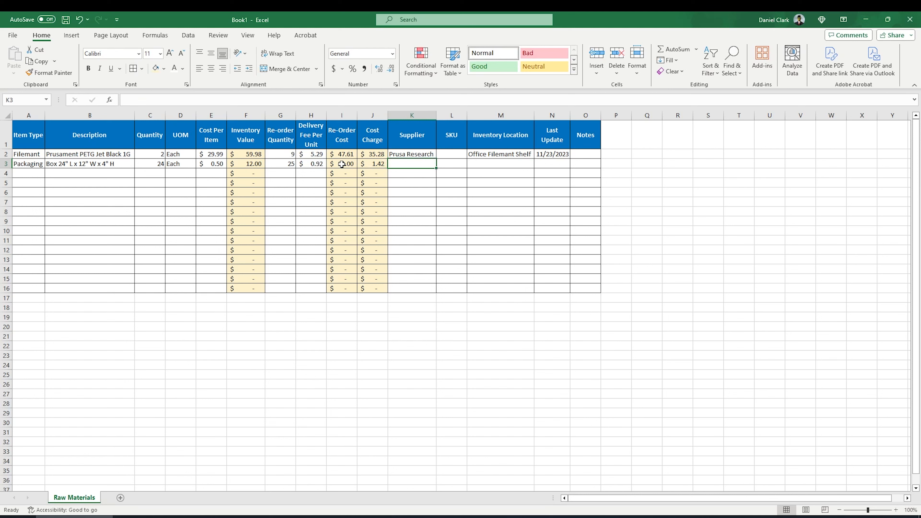
key("Tab")
type("Uline")
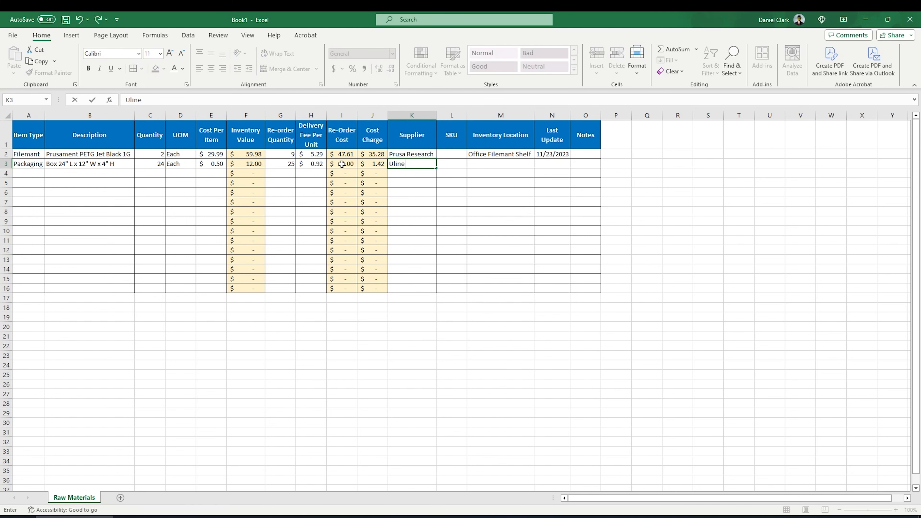
key("Tab")
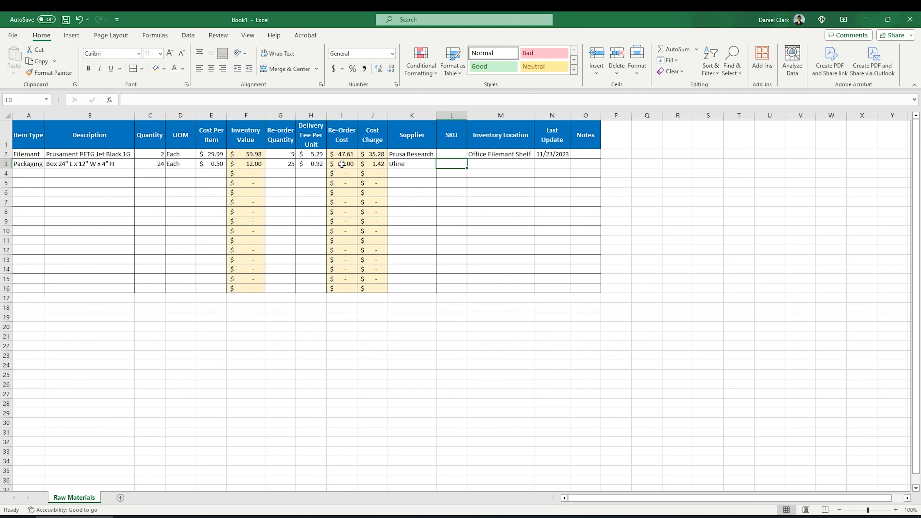
- Set the packaging item's Cost Per Item in E3 to 1.92
type("S")
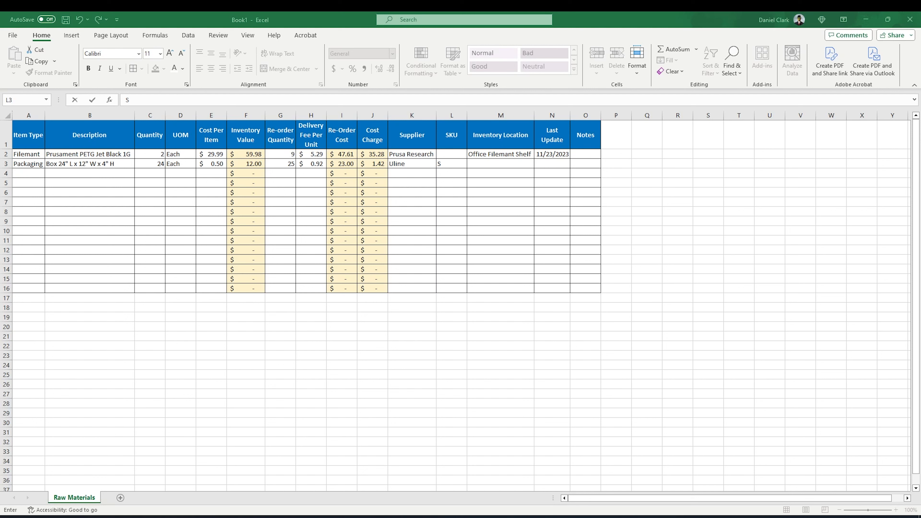
left_click(213, 165)
type("1")
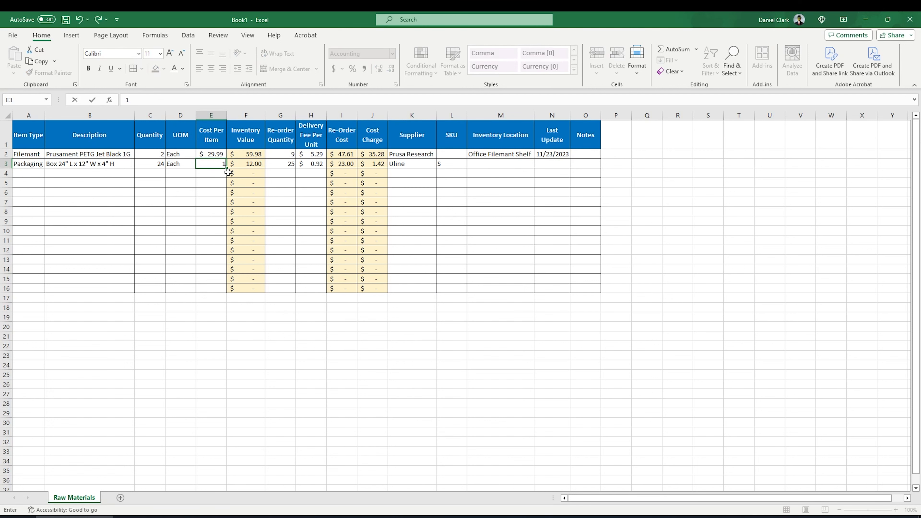
type(".92")
key("Tab")
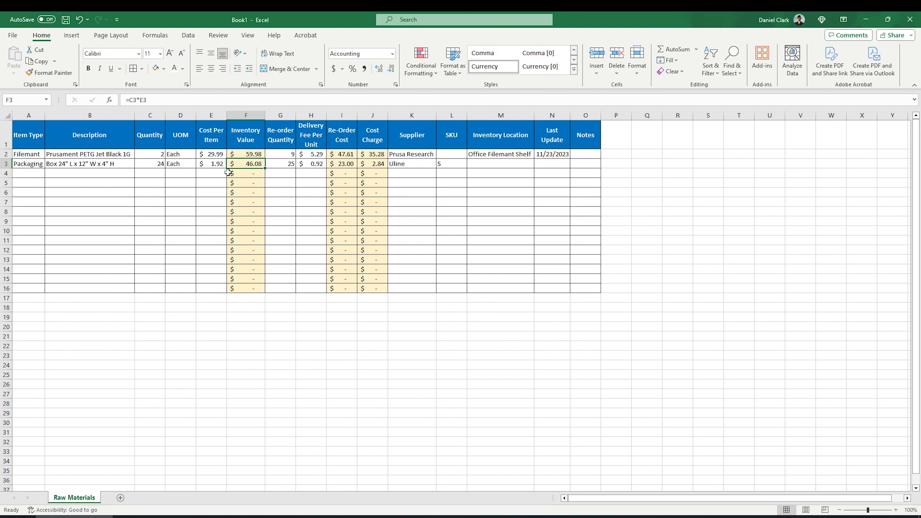
- Enter SKU S-13324 in L3 and inventory location Garage in M3 for the packaging item
key("Tab")
key("Tab")
key("Tab")
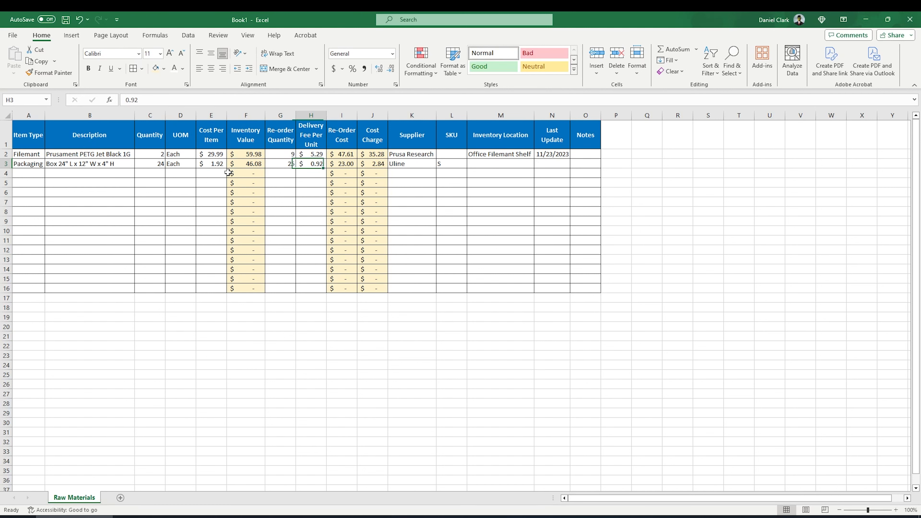
key("Tab")
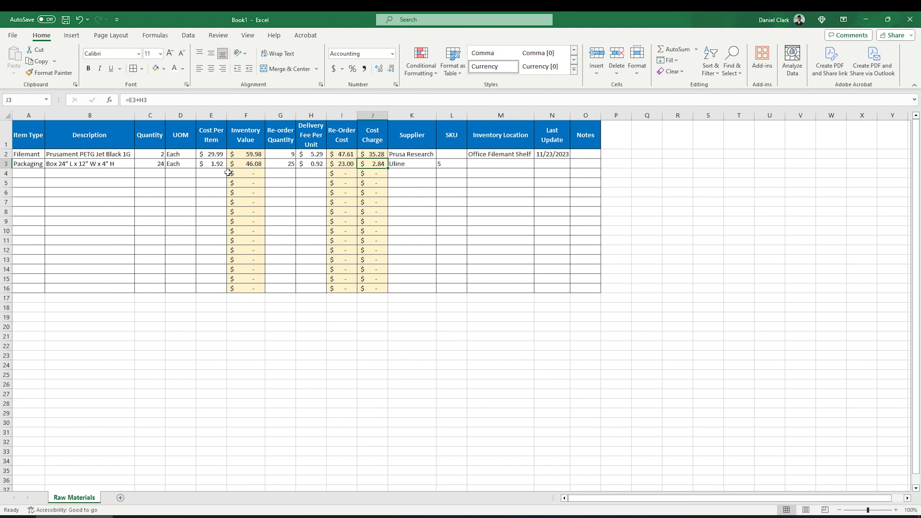
key("shift+Tab")
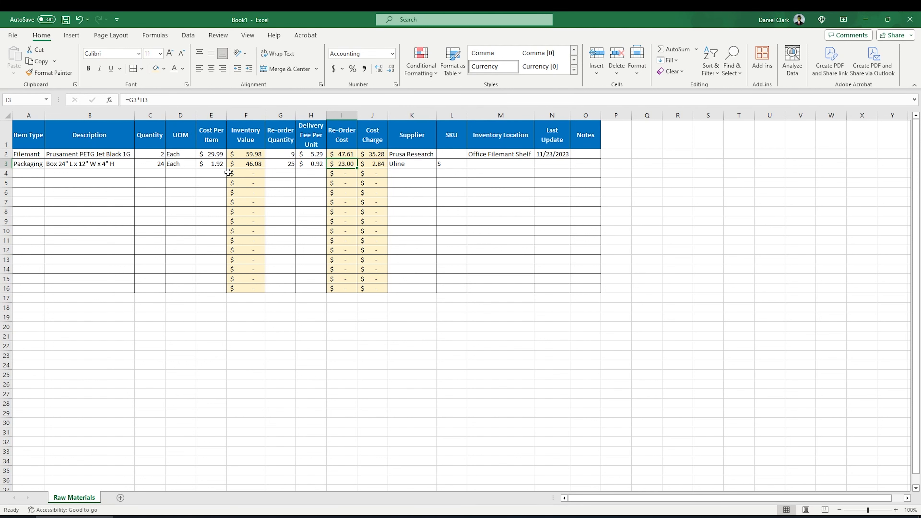
key("Tab")
key("Tab")
key("Tab")
key("Tab")
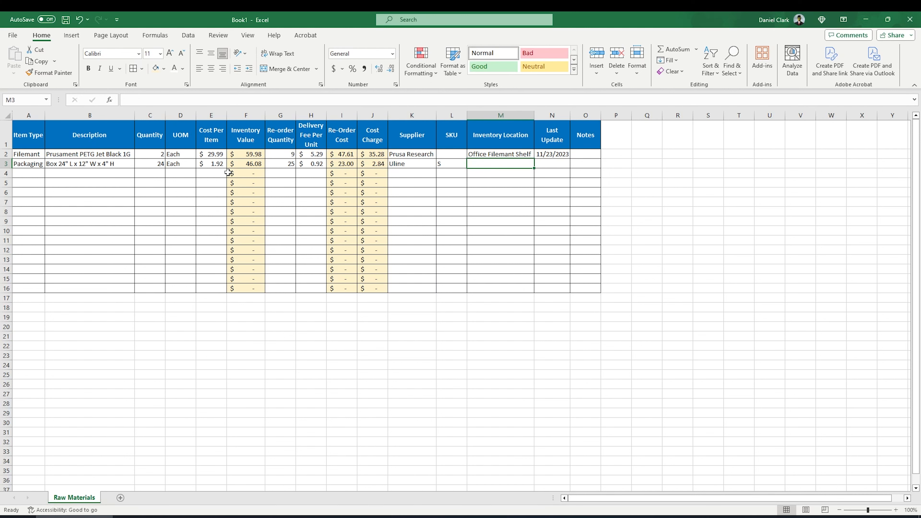
key("shift+Tab")
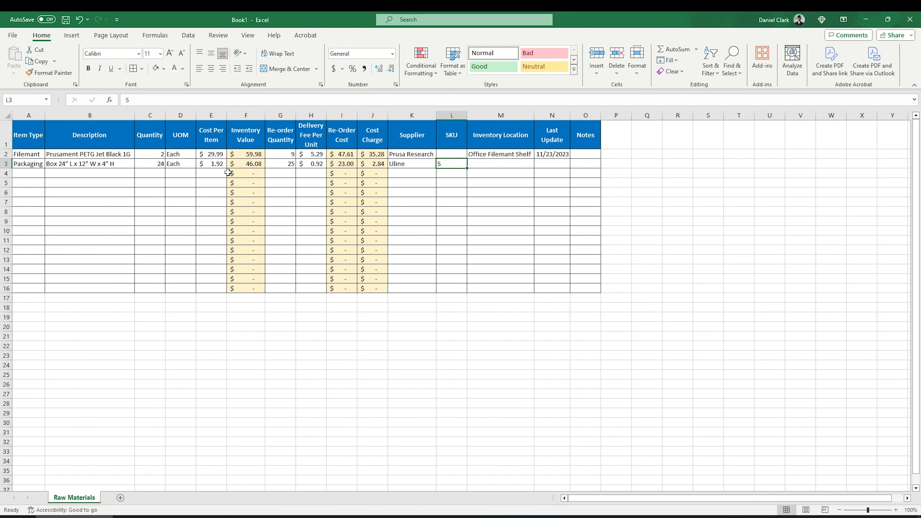
type("S-")
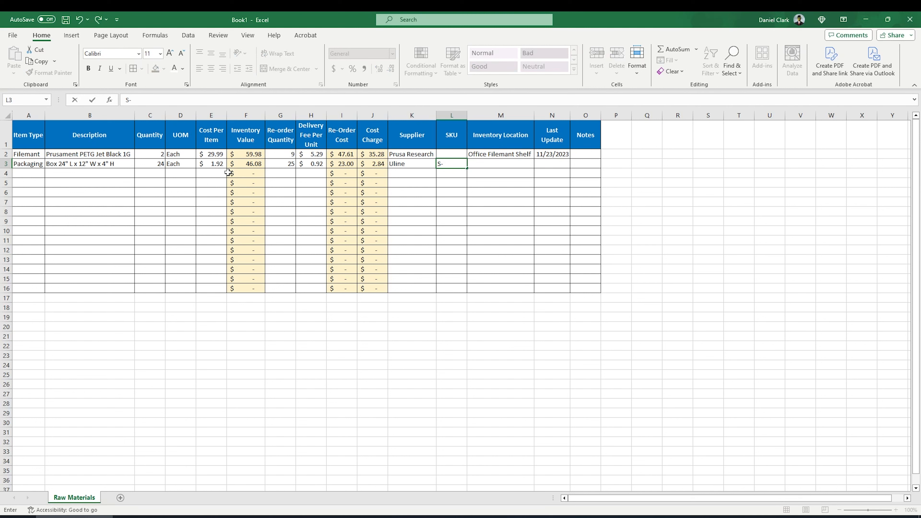
type("13324")
key("Tab")
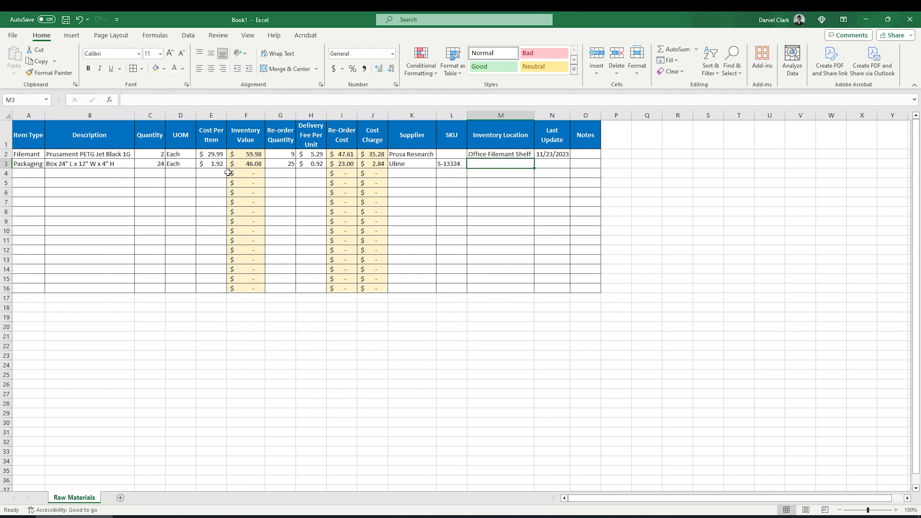
type("Garage")
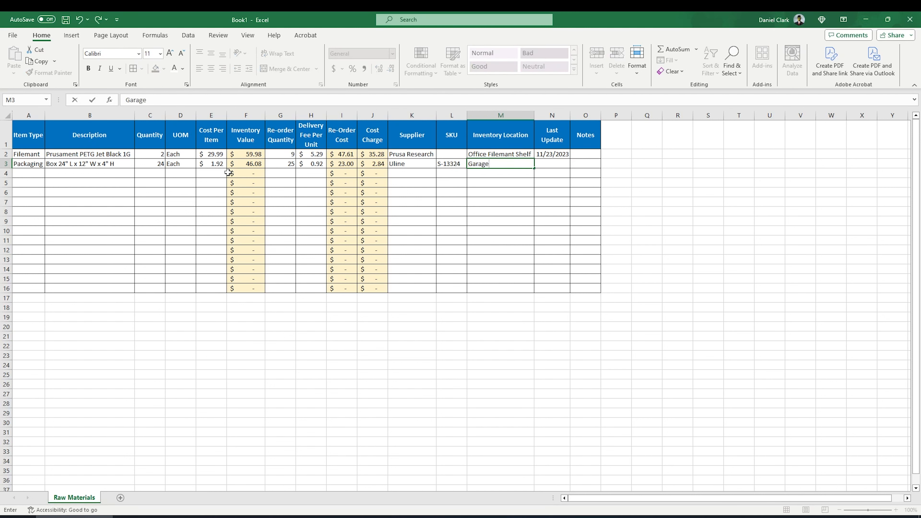
key("Tab")
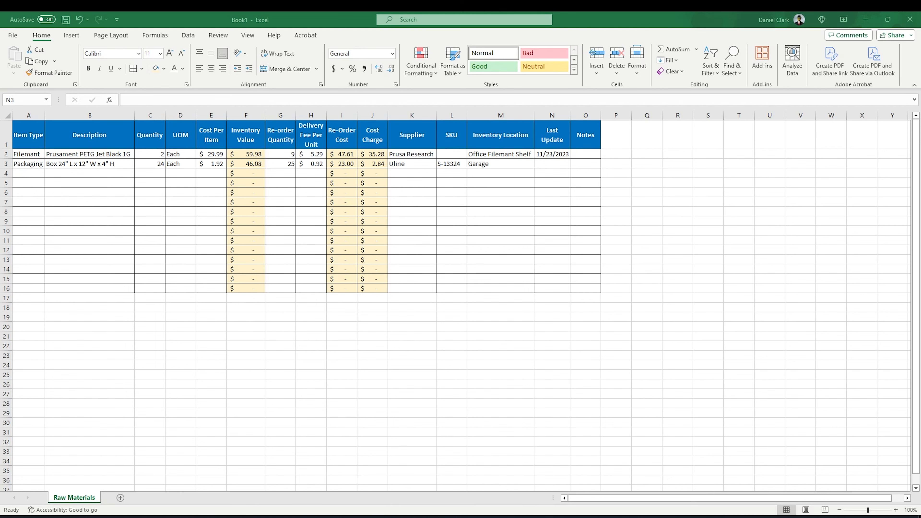
- Bring up the Uline shipping method page and divide the 25.50 UPS Ground shipping charge by 25 boxes in Calculator
left_click_drag(920, 142, 228, 124)
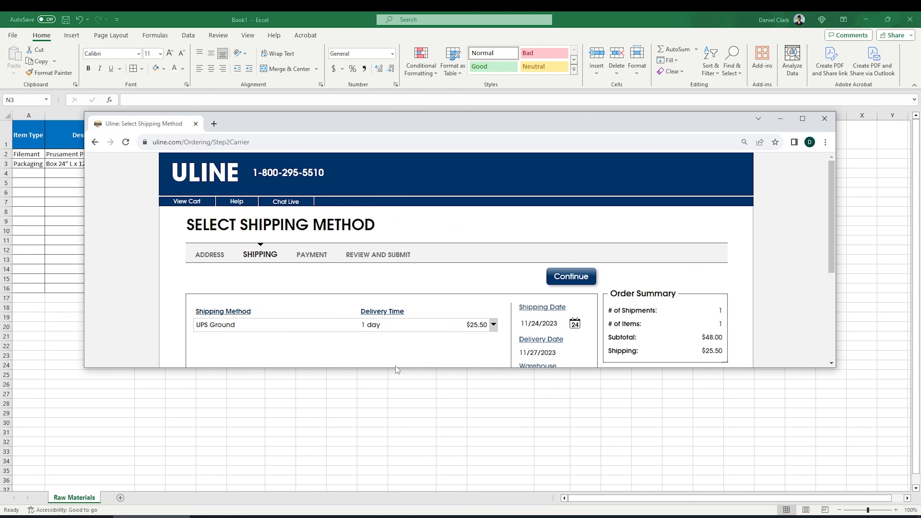
left_click_drag(396, 367, 375, 456)
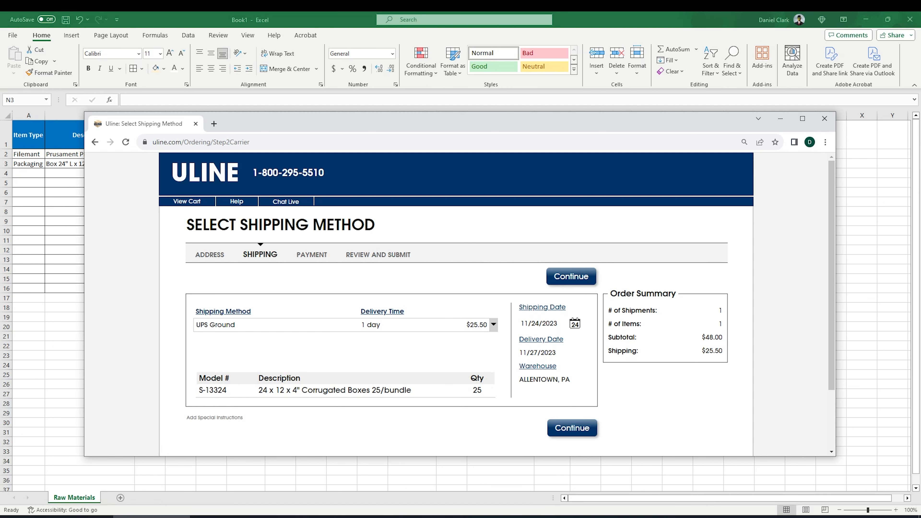
left_click_drag(616, 209, 592, 152)
type("25.50")
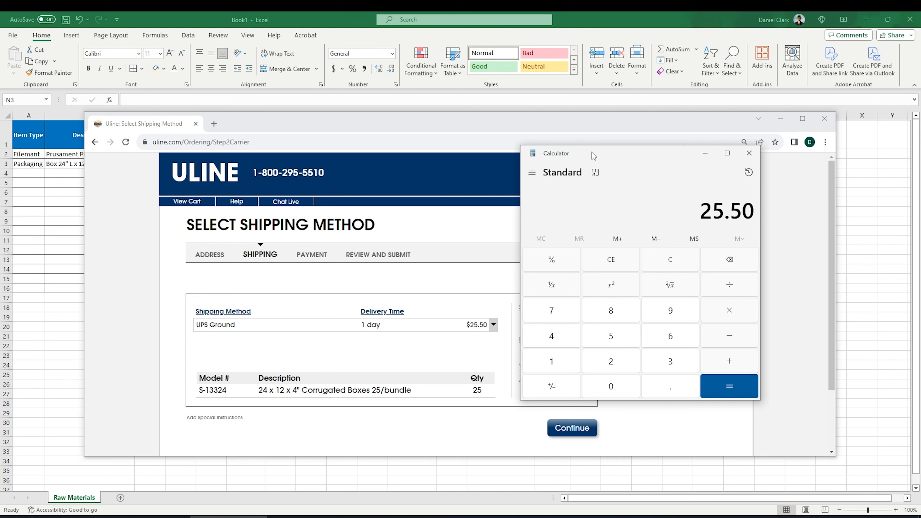
key("slash")
type("25")
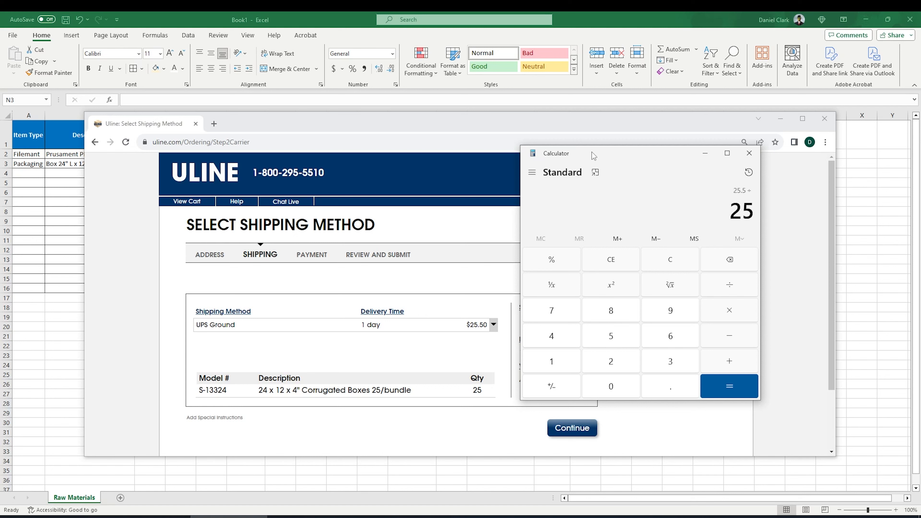
key("Return")
left_click(648, 123)
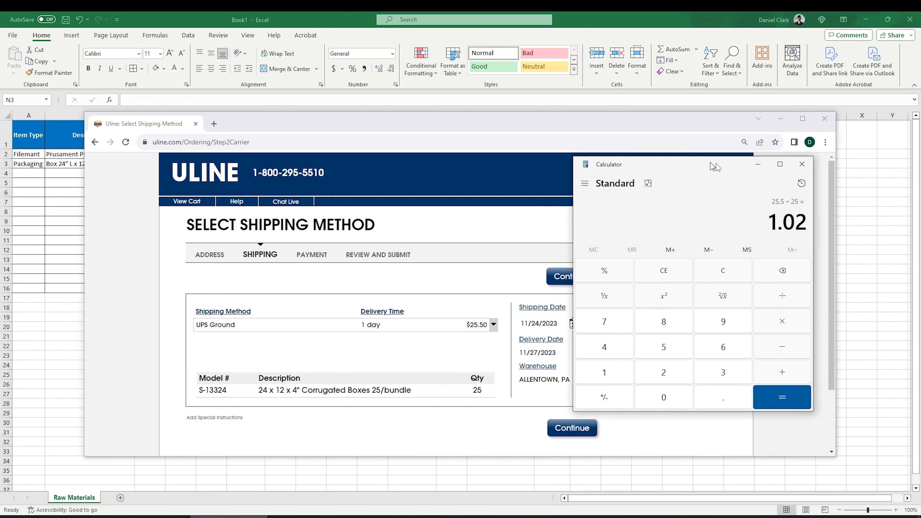
left_click_drag(649, 120, 920, 122)
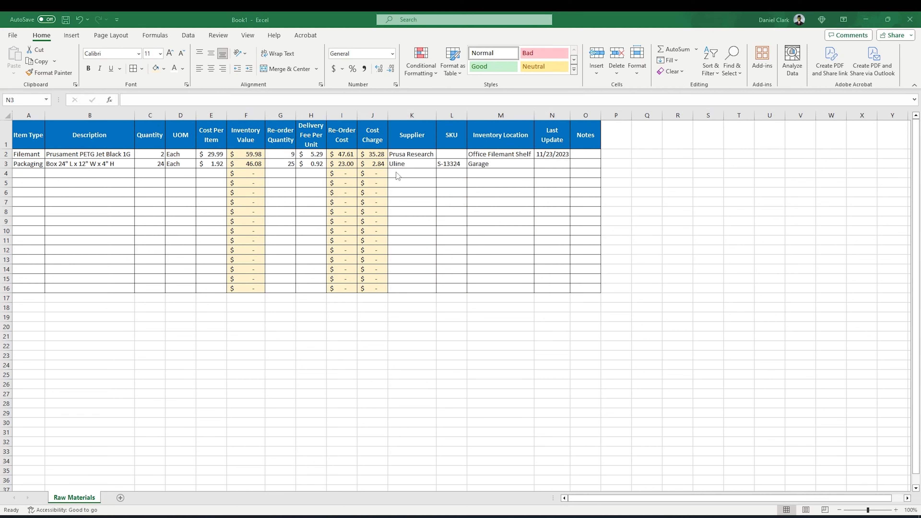
- Update the packaging item's Delivery Fee Per Unit in H3 to 1.02
left_click(312, 165)
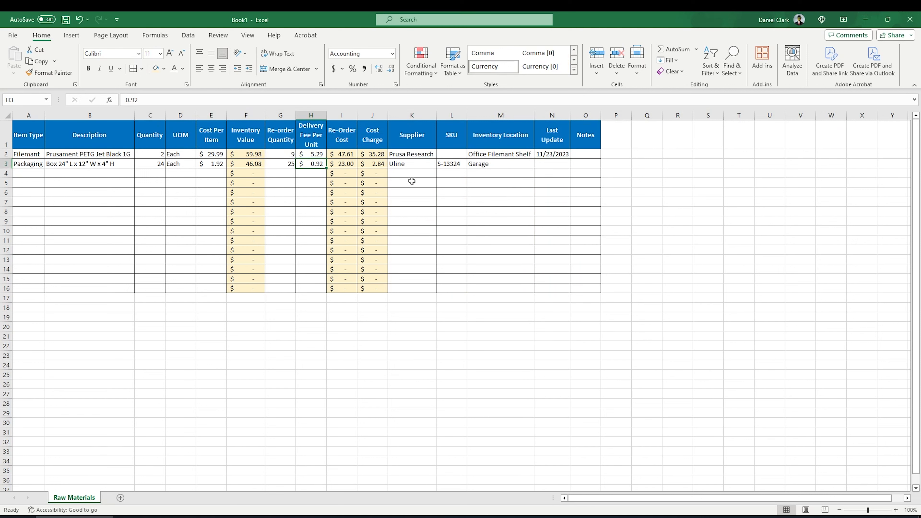
type("1.02")
key("Return")
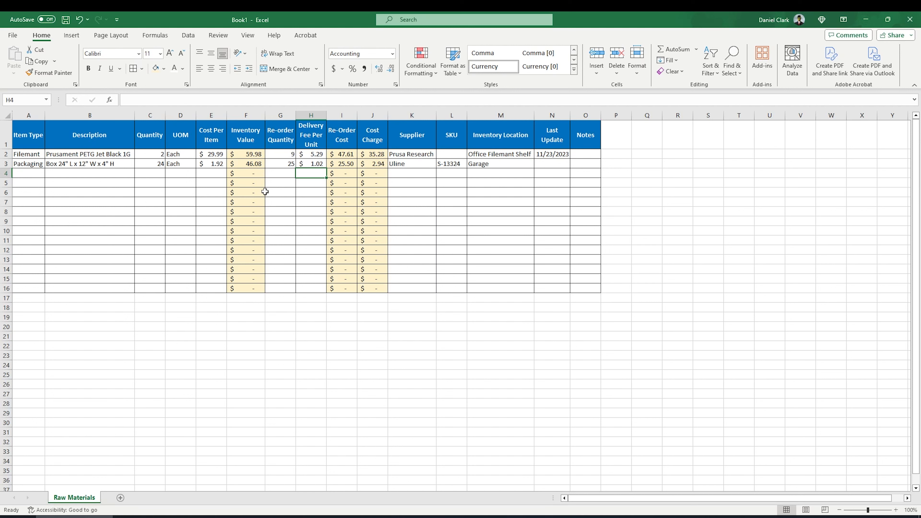
- Replace the filament item's Re-Order Cost formula in I2 with =E2+H2, adding cost per item and delivery fee
left_click(347, 165)
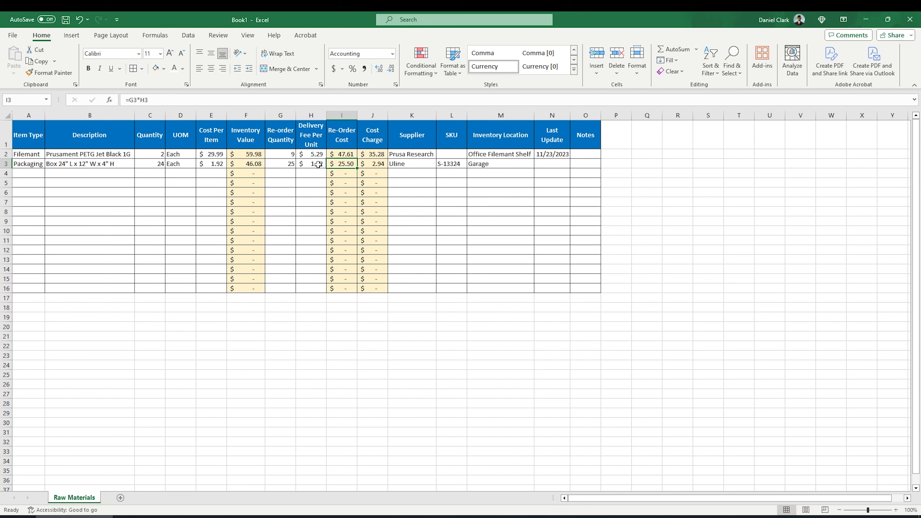
left_click(351, 155)
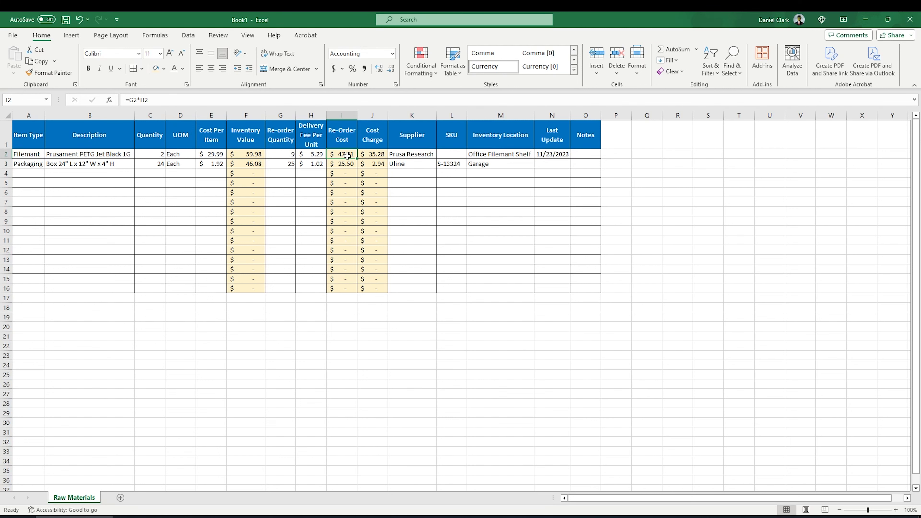
type("=")
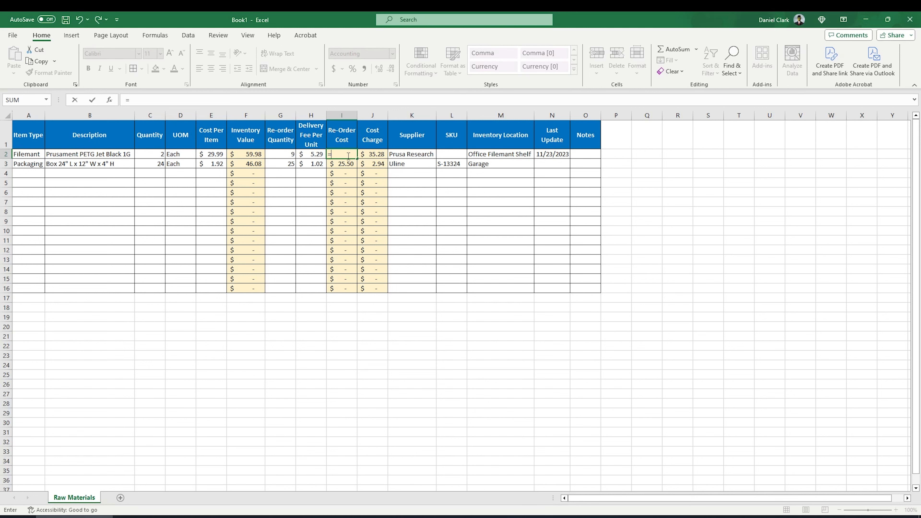
key("Left")
key("Left")
key("Left")
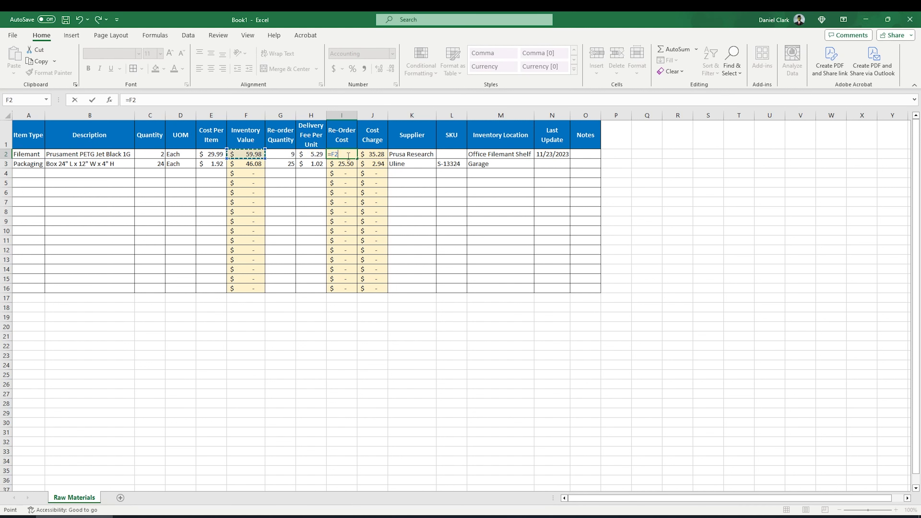
key("Left")
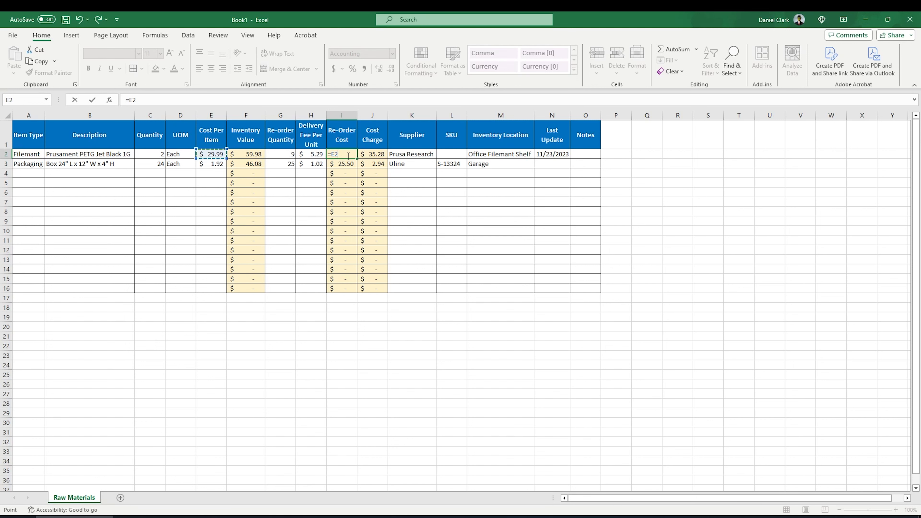
type("+")
key("Left")
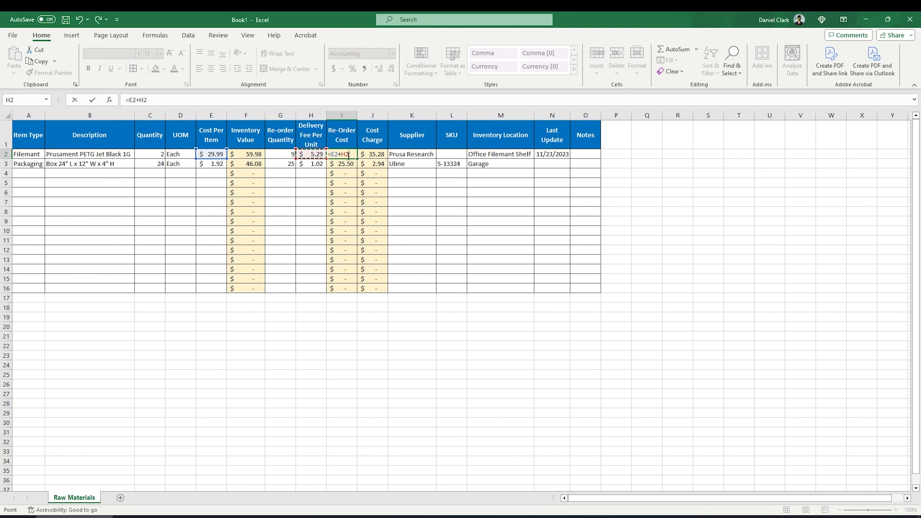
type(")")
key("Return")
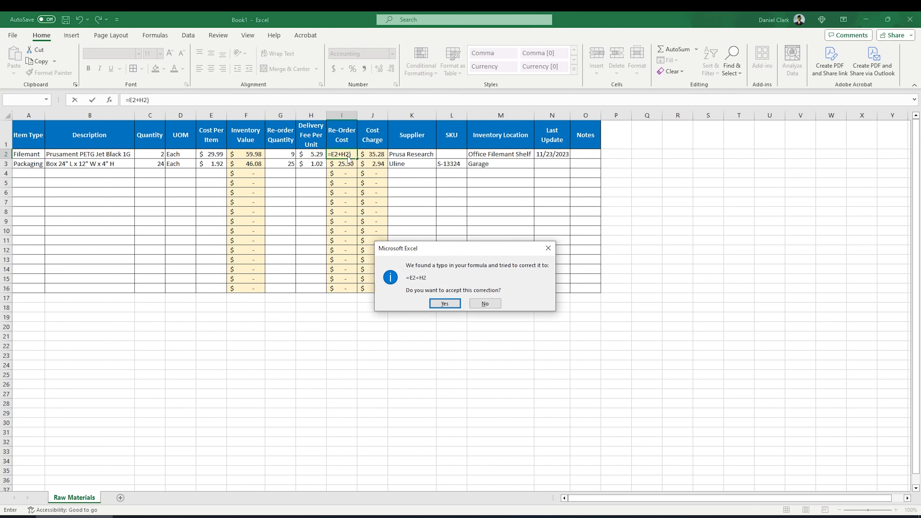
key("Return")
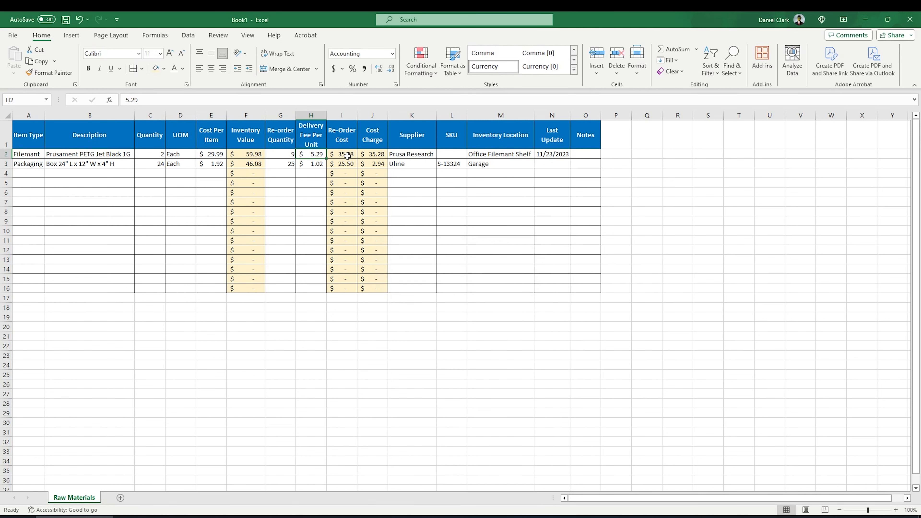
- Extend the Re-Order Cost formula in I2 to =(E2+H2)*G2 so it multiplies by the re-order quantity
left_click(176, 102)
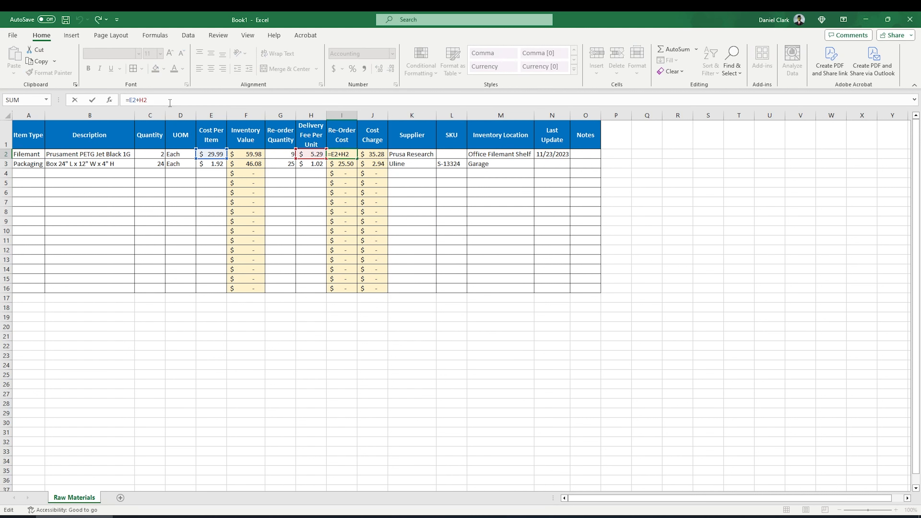
type("(")
type("G2")
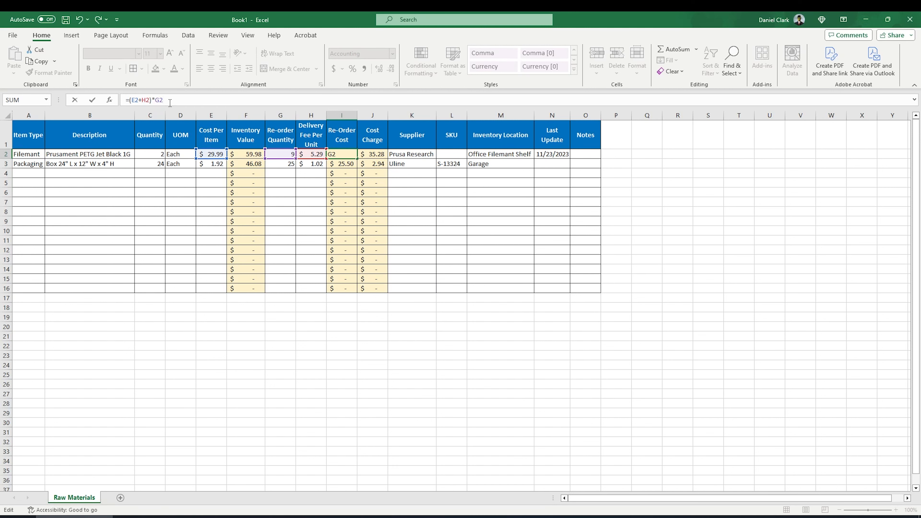
key("ctrl+Return")
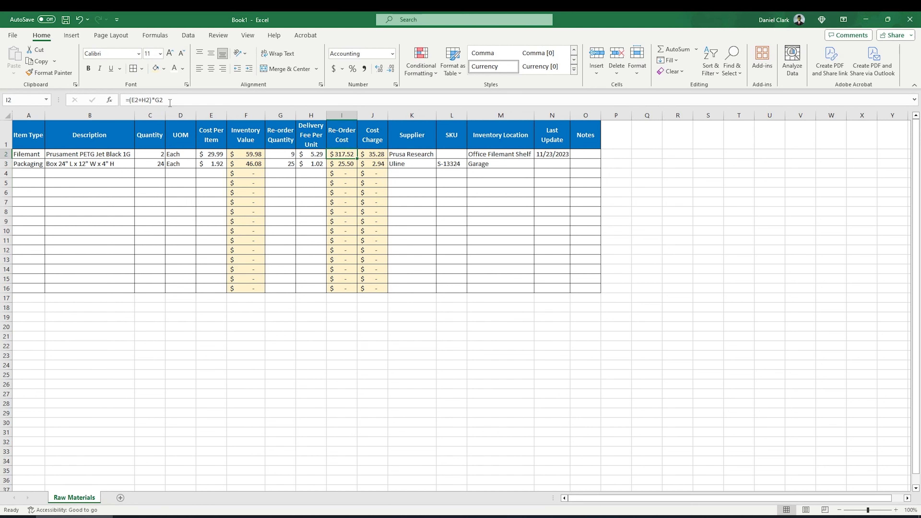
- Copy the Re-Order Cost formula from I2 down through I3:I16
key("ctrl+c")
key("Down")
key("ctrl+v")
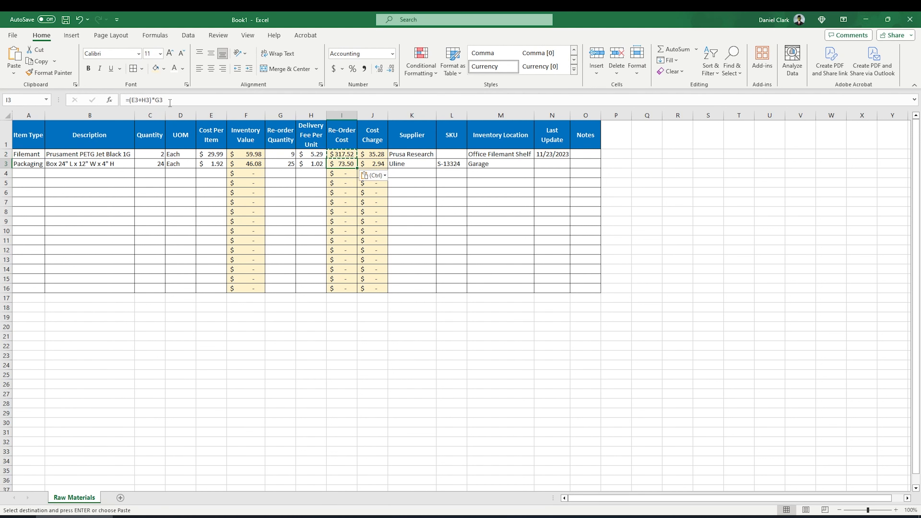
key("Down")
key("shift+Down")
key("shift+Down")
key("shift+Down")
key("shift+Down")
key("shift+Down")
key("shift+Down")
key("shift+Down")
key("shift+Down")
key("shift+Down")
key("shift+Down")
key("shift+Down")
key("shift+Down")
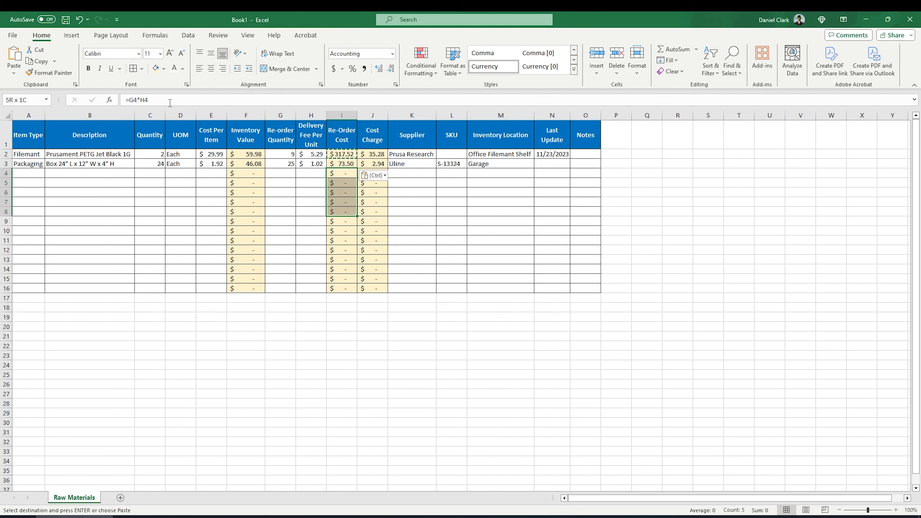
key("ctrl+v")
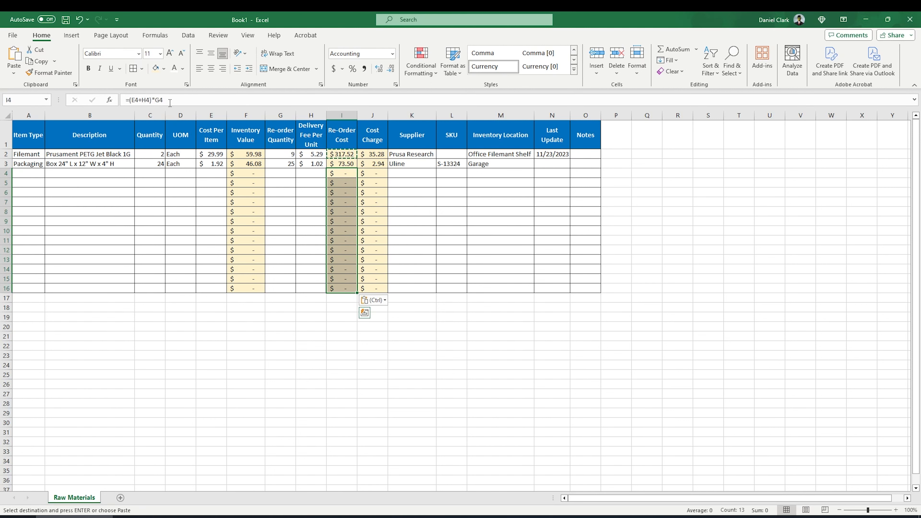
key("Up")
key("Up")
key("Down")
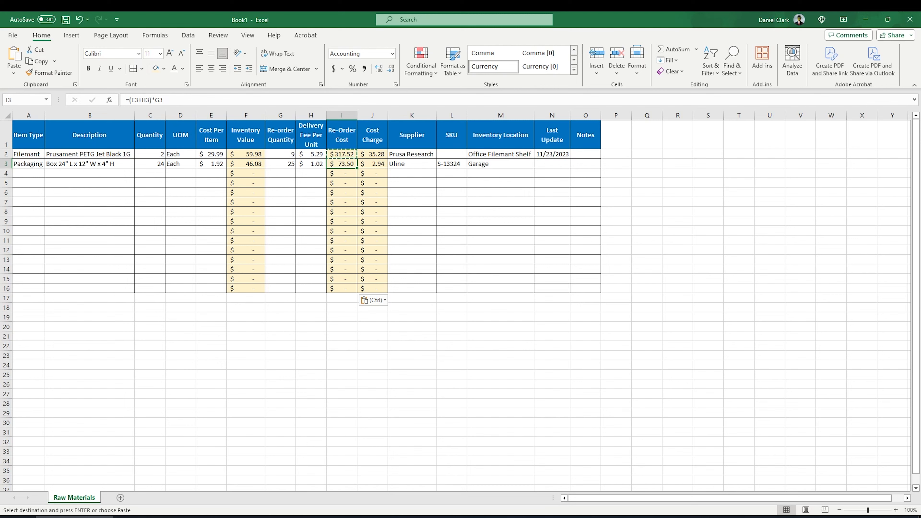
- Check the packaging re-order cost by adding the Uline order's 48 subtotal and 25.5 shipping in Calculator
left_click_drag(920, 196, 482, 185)
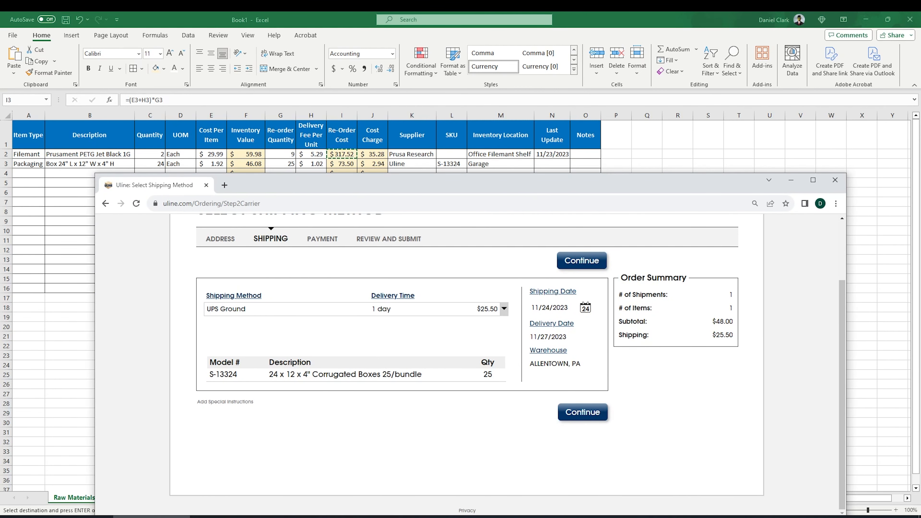
left_click(229, 517)
left_click_drag(224, 273, 379, 222)
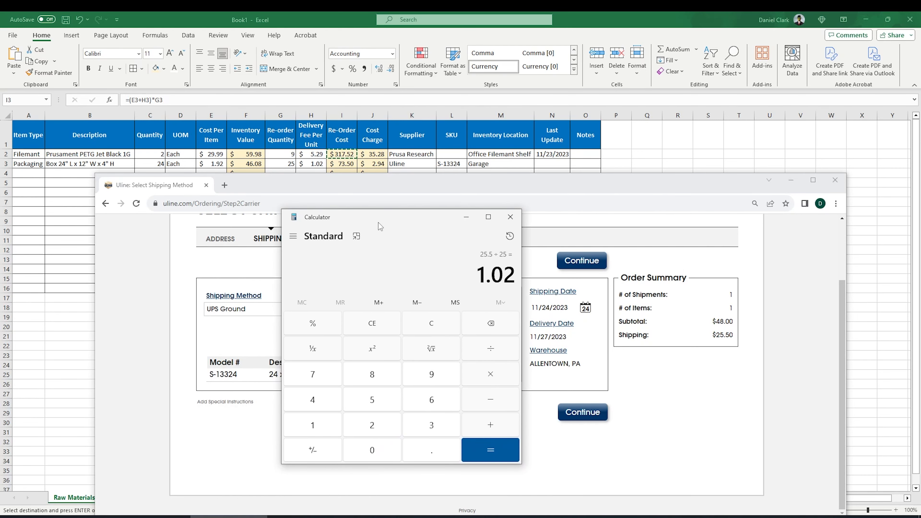
key("Escape")
type("48 + 25.5")
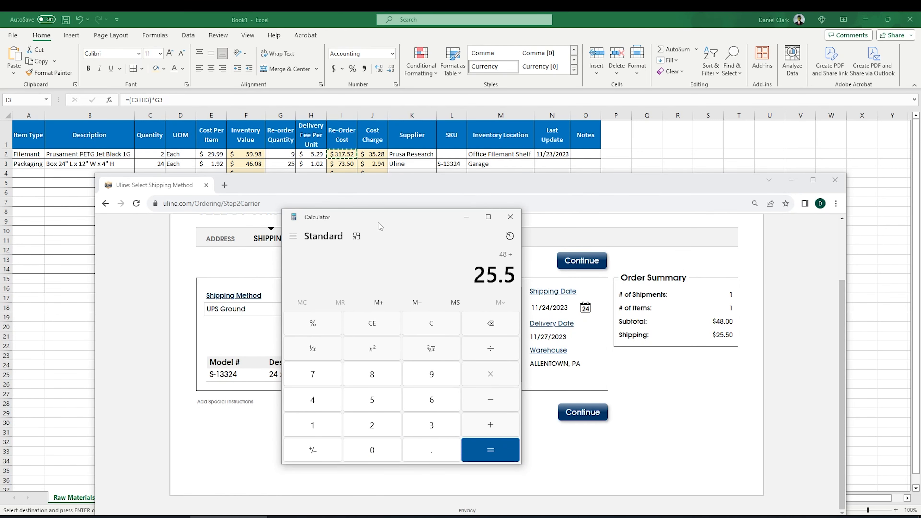
key("Return")
left_click_drag(424, 216, 920, 211)
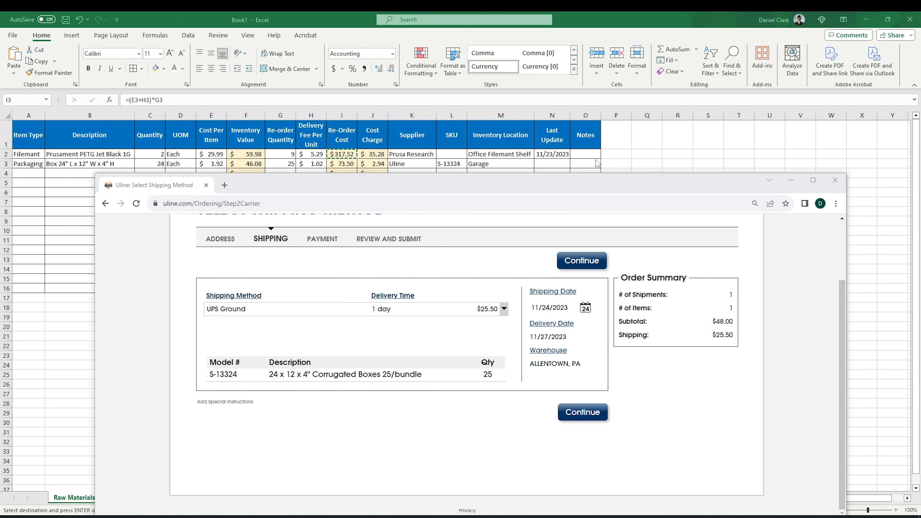
left_click_drag(596, 181, 920, 181)
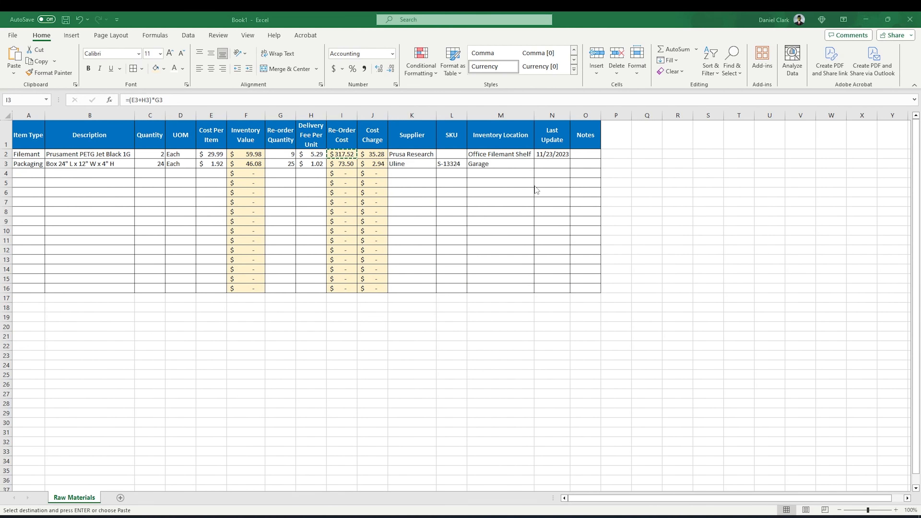
- Try to fill the Last Update date from N2 down into N3
left_click(552, 164)
left_click(552, 155)
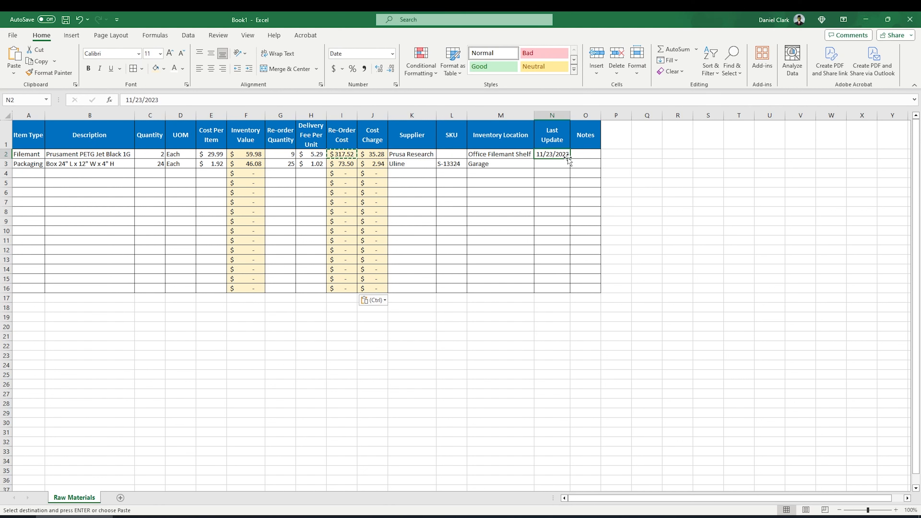
left_click_drag(569, 159, 570, 168)
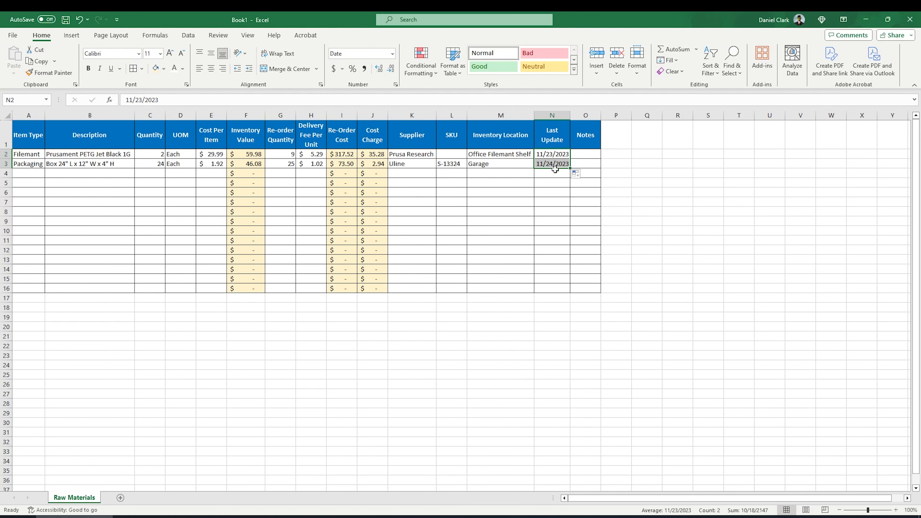
- Copy the filament item's Last Update date from N2 into N3 for the packaging item
left_click(555, 155)
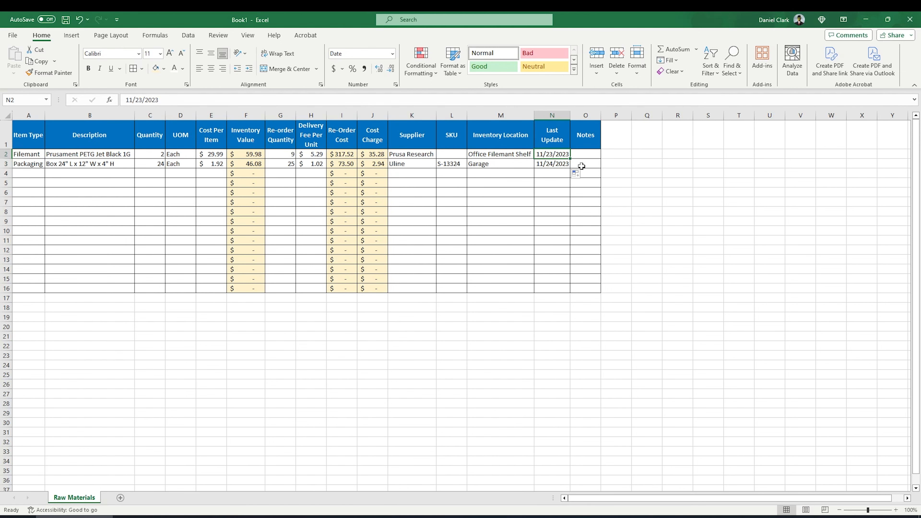
key("ctrl+c")
left_click(564, 166)
key("ctrl+v")
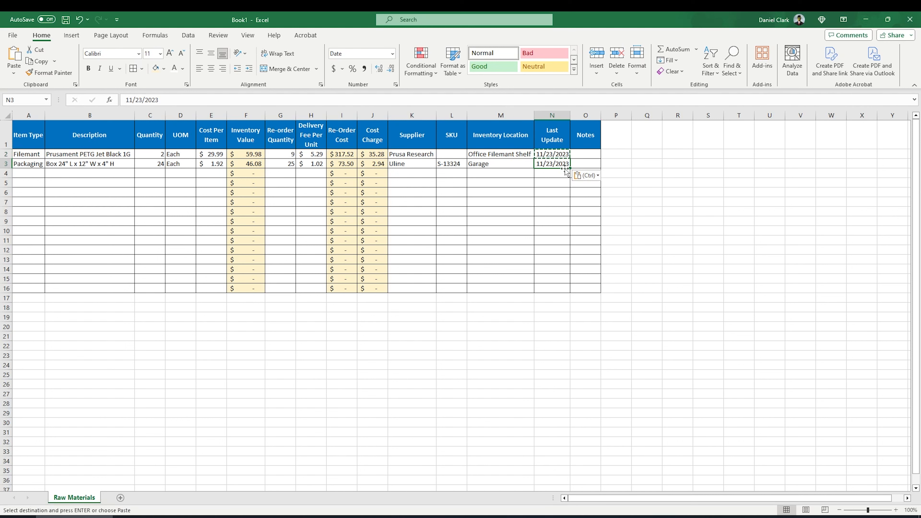
left_click(557, 185)
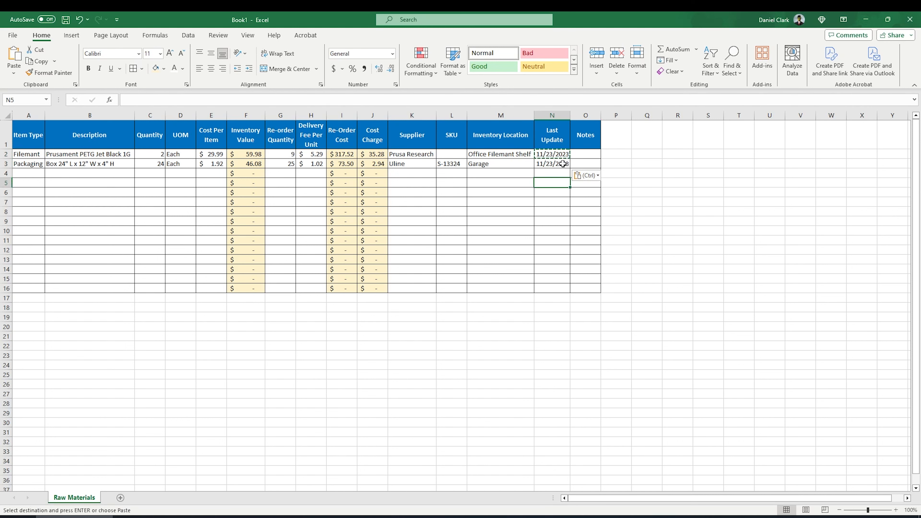
key("Escape")
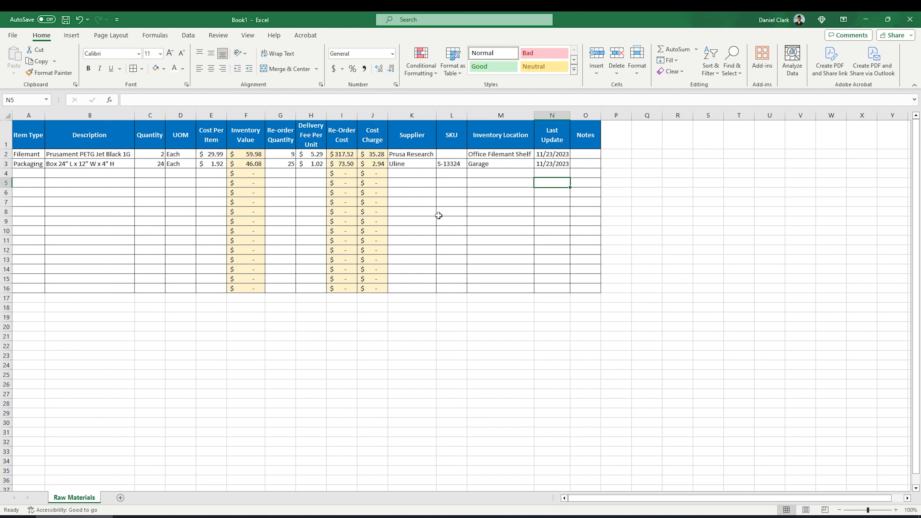
left_click(553, 165)
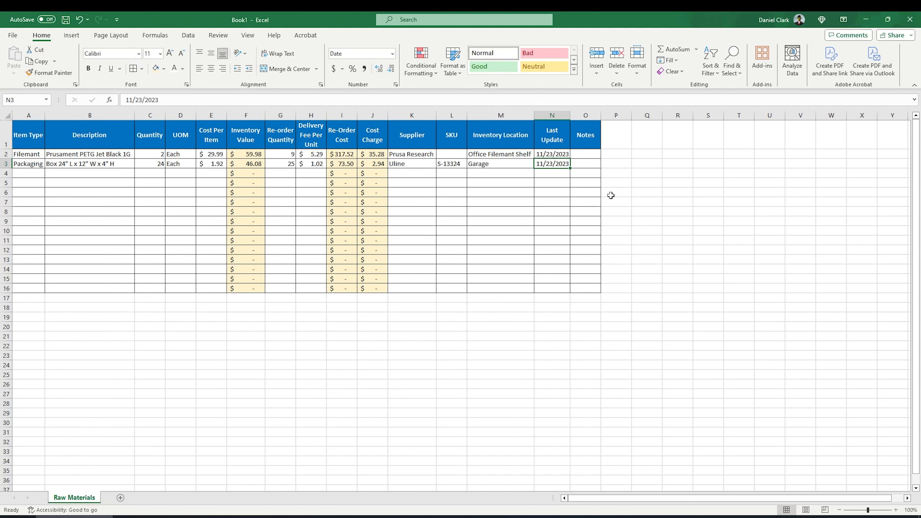
right_click(561, 164)
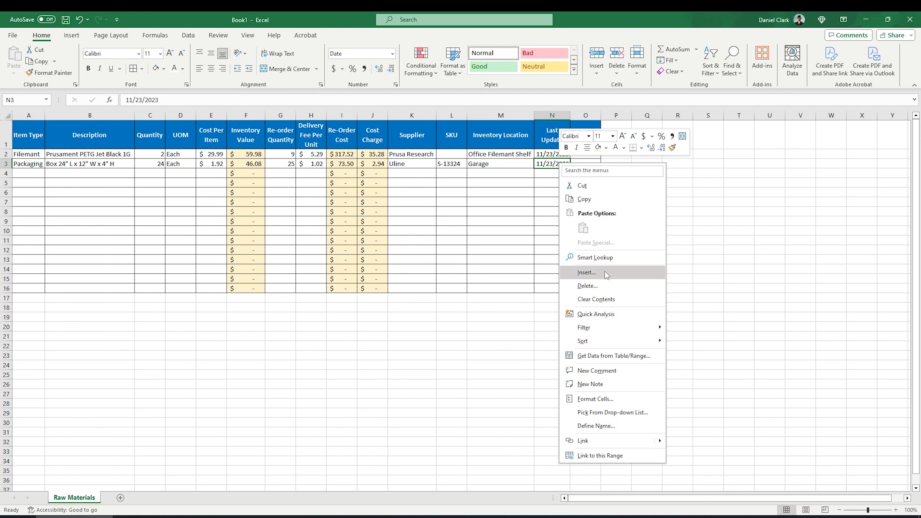
left_click(702, 222)
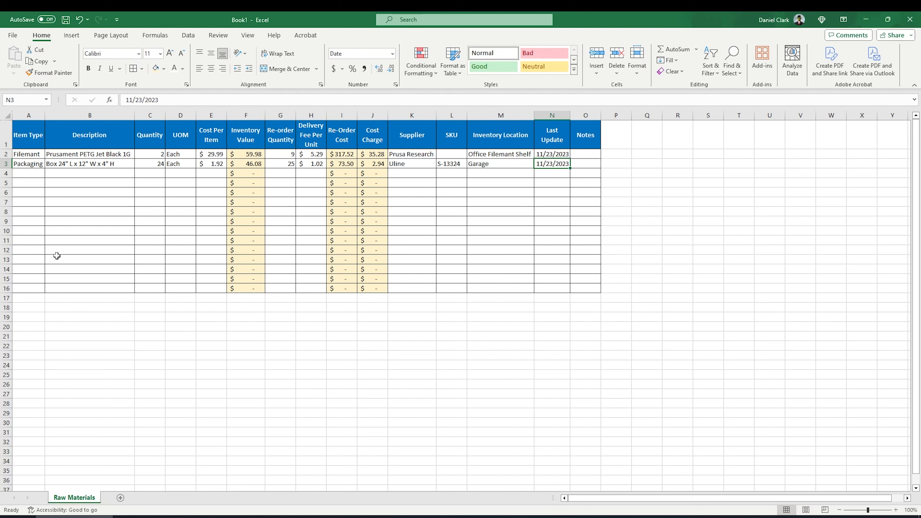
- Insert four new rows at row 15 to extend the Raw Materials table
right_click(6, 279)
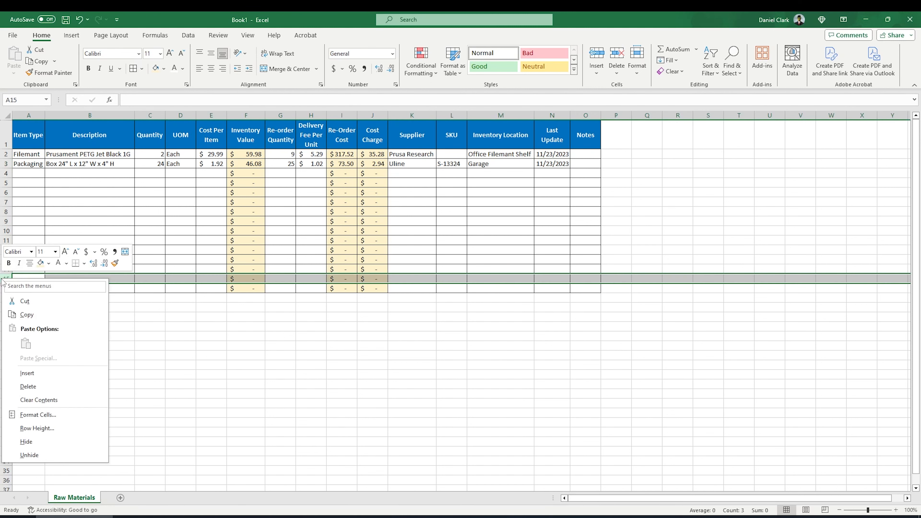
left_click(24, 373)
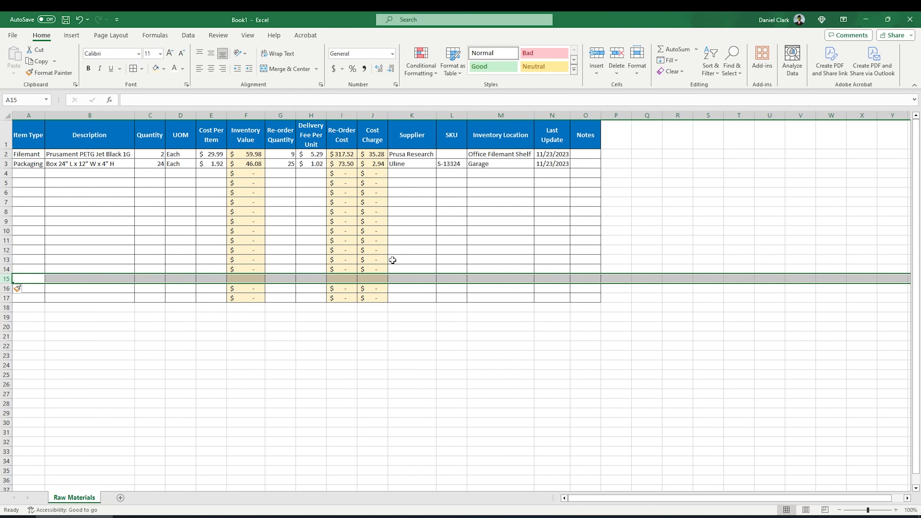
right_click(6, 280)
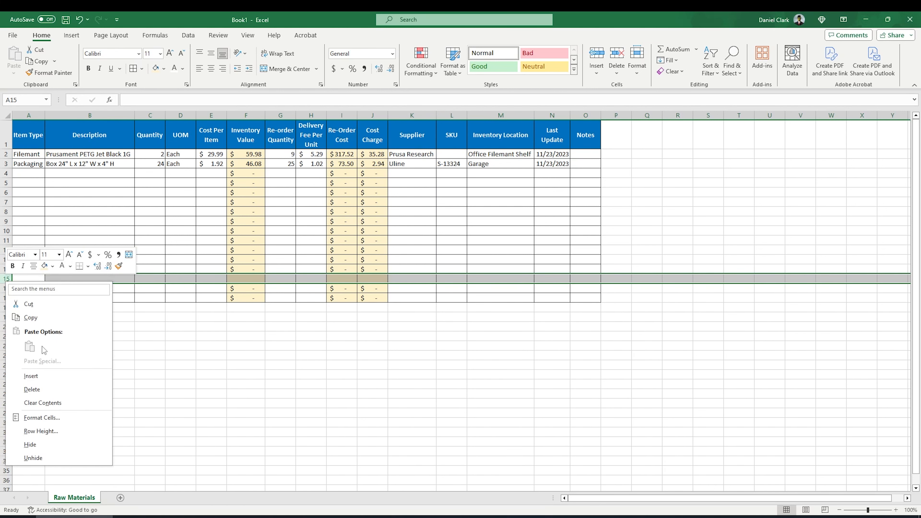
left_click(39, 373)
right_click(8, 278)
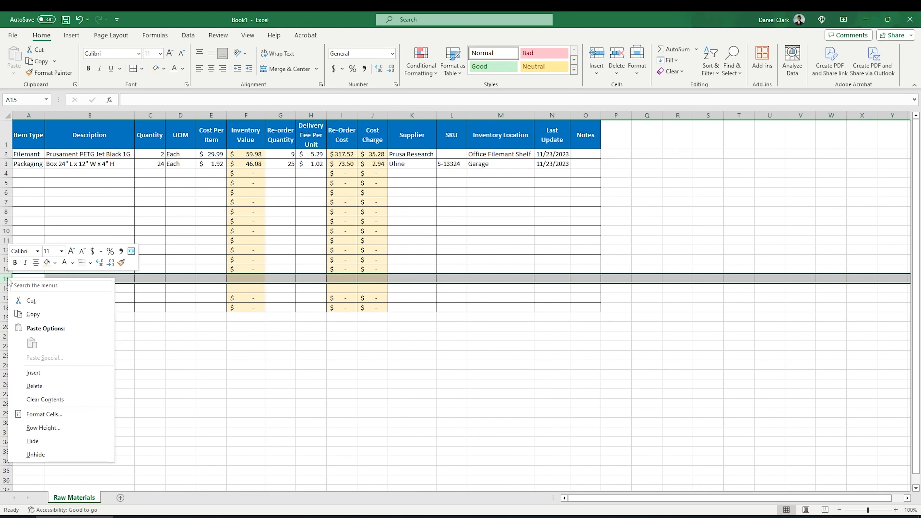
left_click(33, 372)
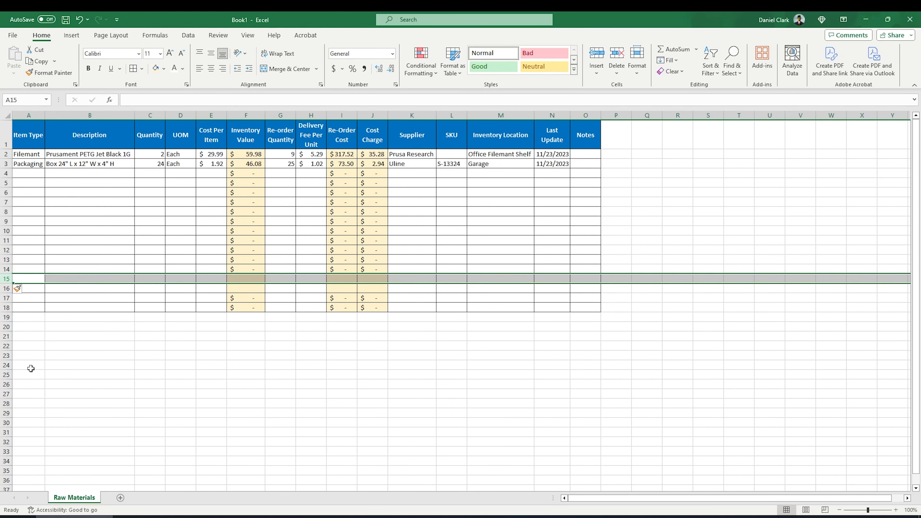
right_click(6, 279)
left_click(33, 376)
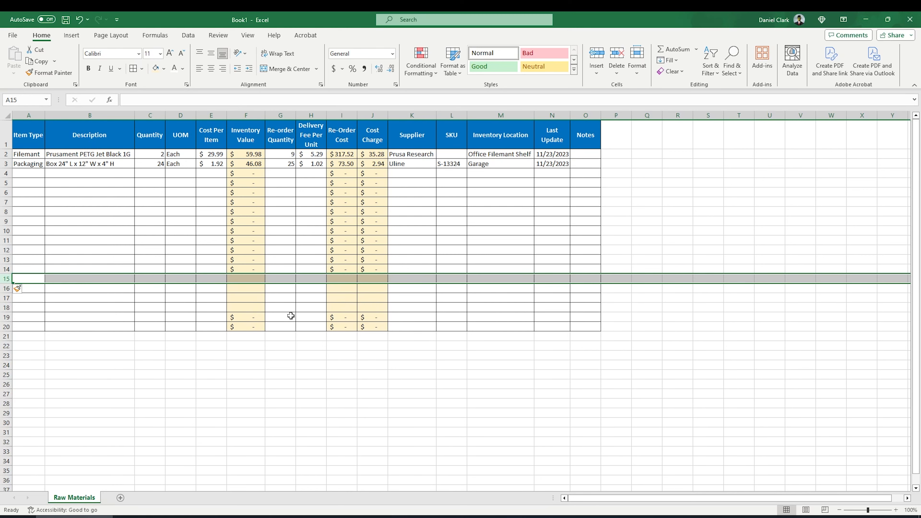
- Copy the formula cells F14:J14 down through rows 15 to 19, covering the newly inserted rows
left_click(354, 298)
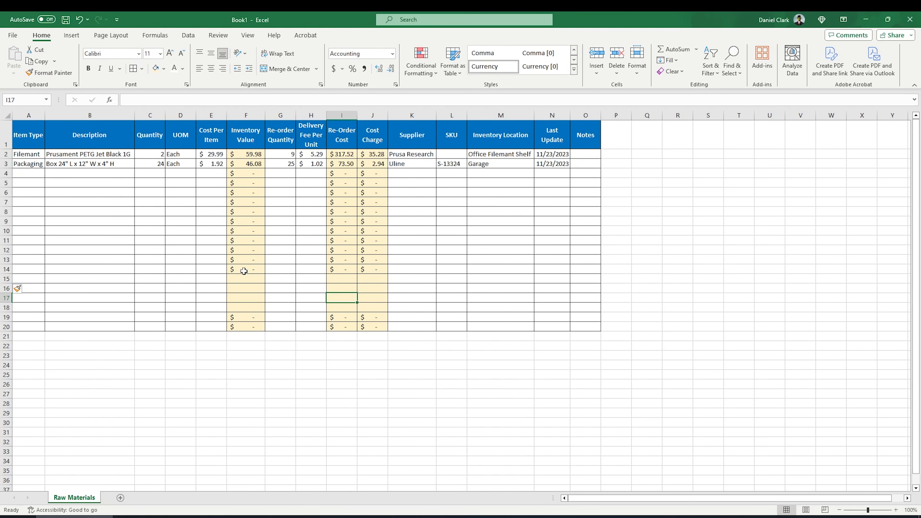
left_click_drag(247, 270, 366, 272)
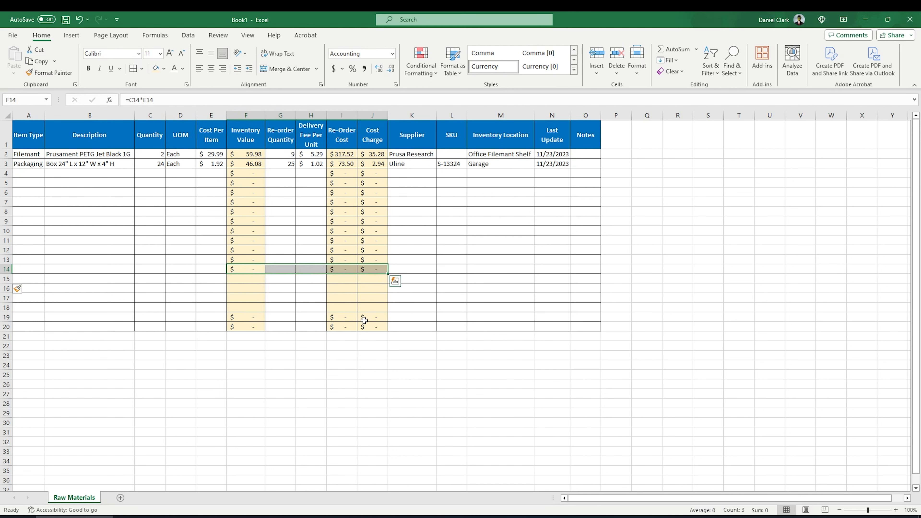
key("ctrl+c")
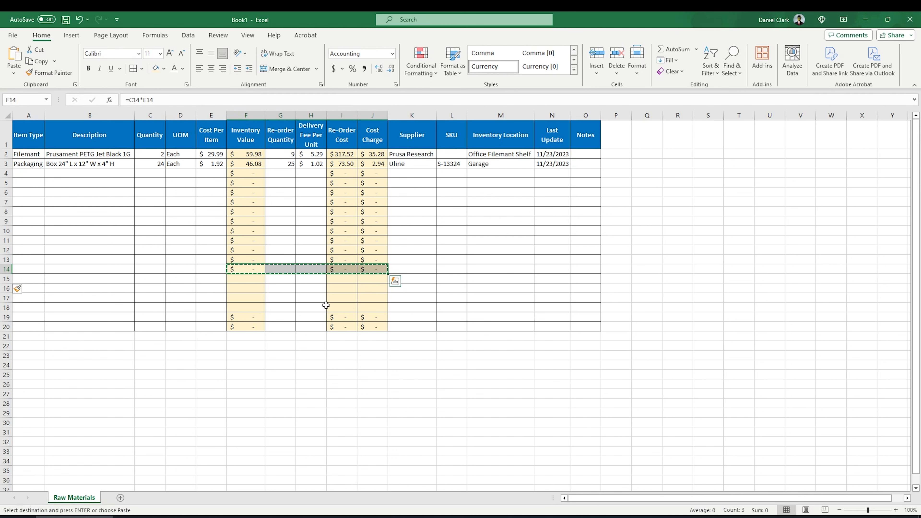
left_click_drag(252, 278, 251, 315)
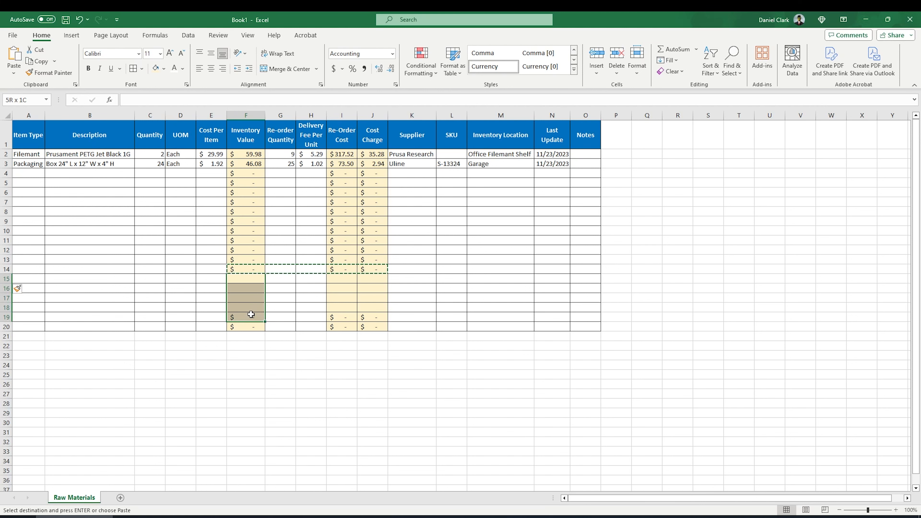
key("ctrl+v")
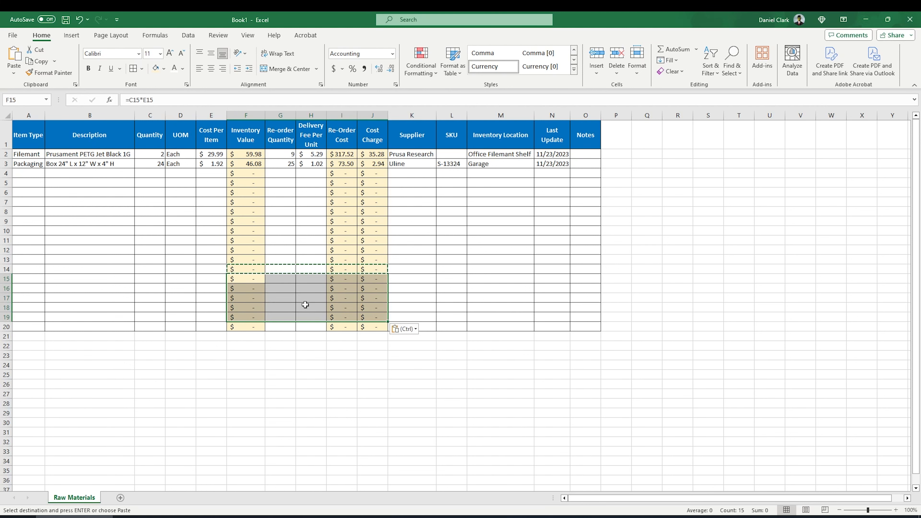
key("Escape")
left_click(285, 243)
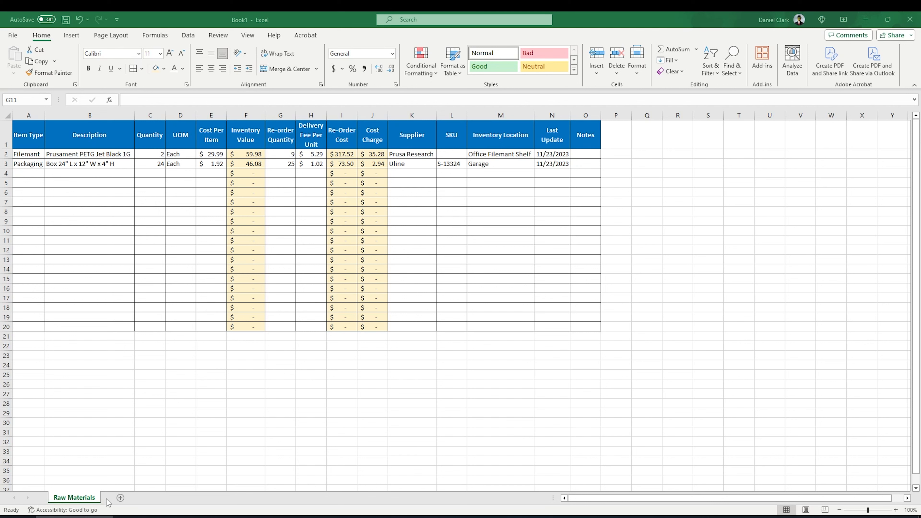
- Add a new worksheet and name it Products
left_click(121, 498)
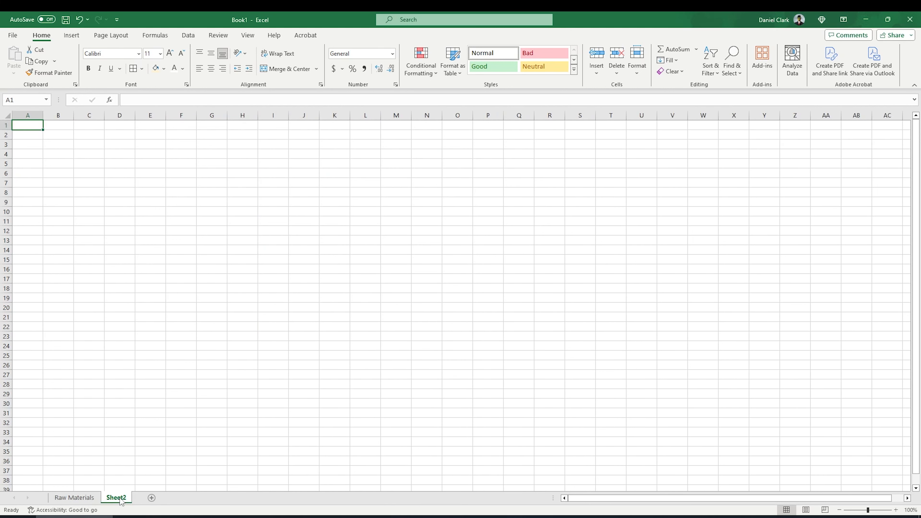
double_click(121, 499)
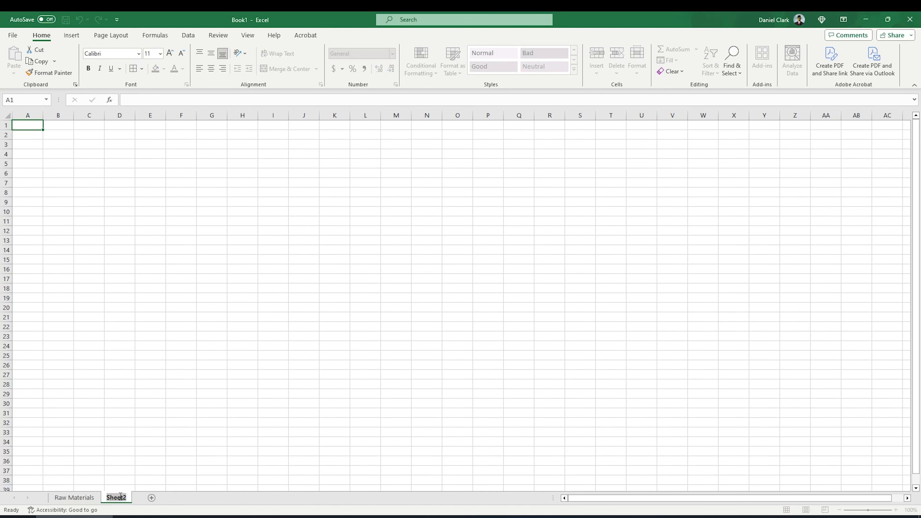
type("Products")
key("Return")
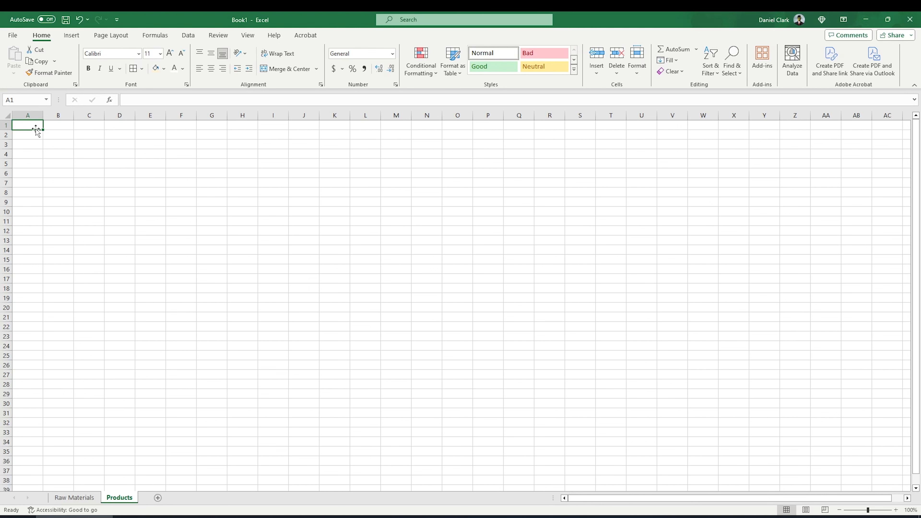
- Enter the headers Item Type, SKU and Description in A1:C1 of the Products sheet
type("Item T")
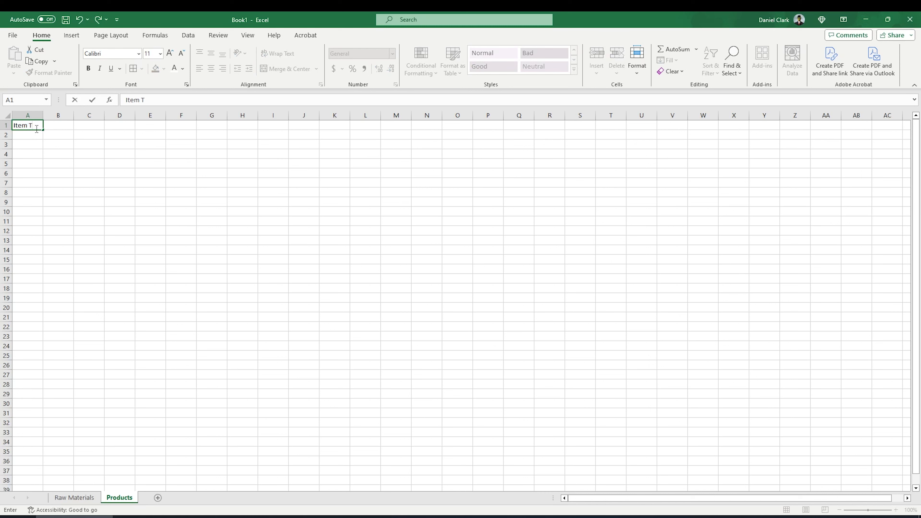
type("ype")
key("Tab")
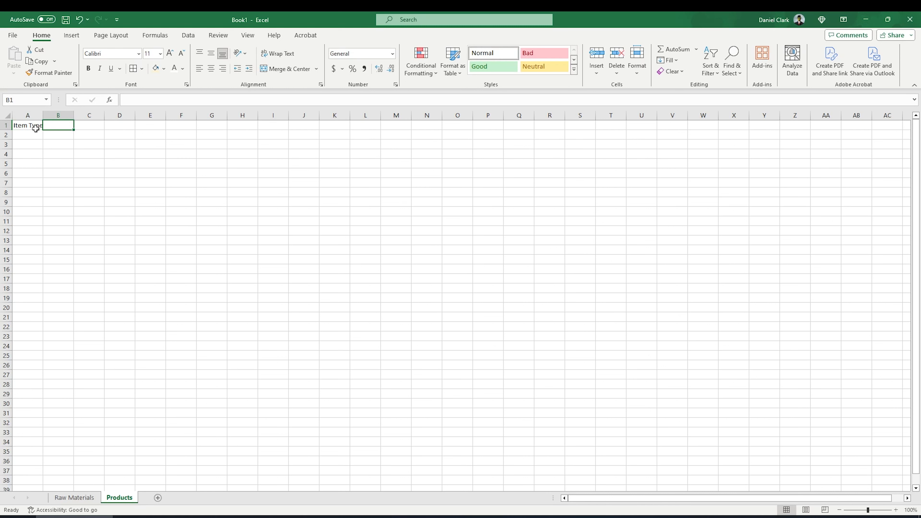
type("SKU")
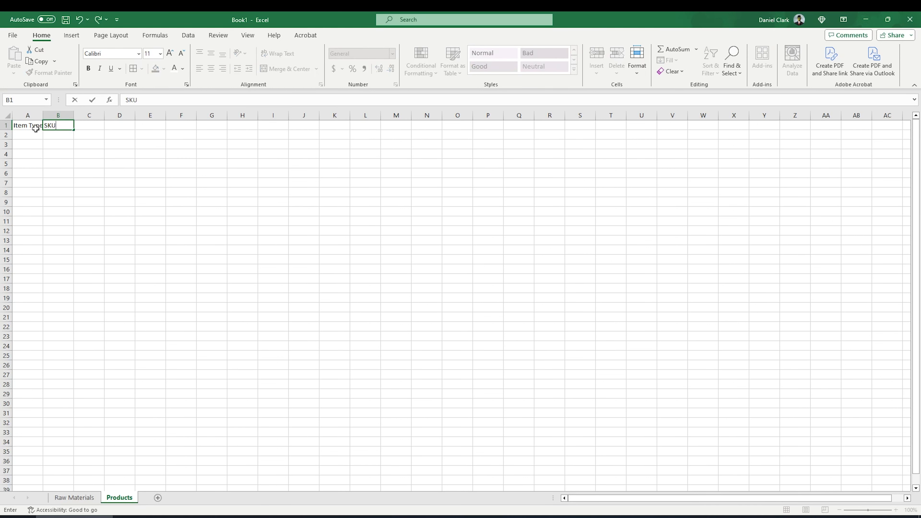
key("Tab")
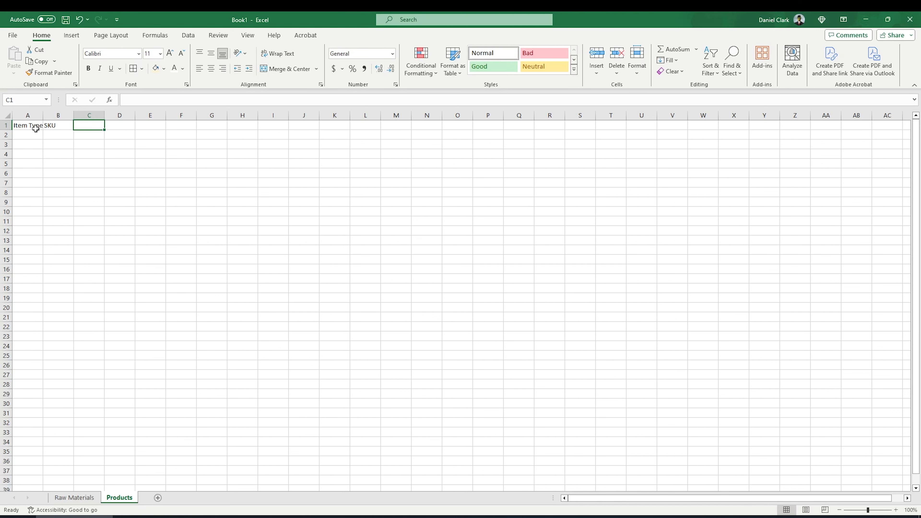
type("Descr")
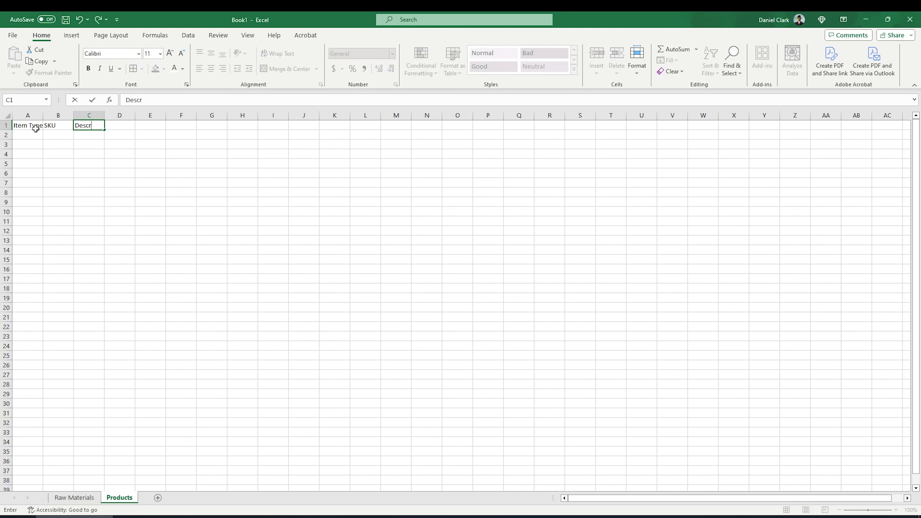
type("iption")
key("Tab")
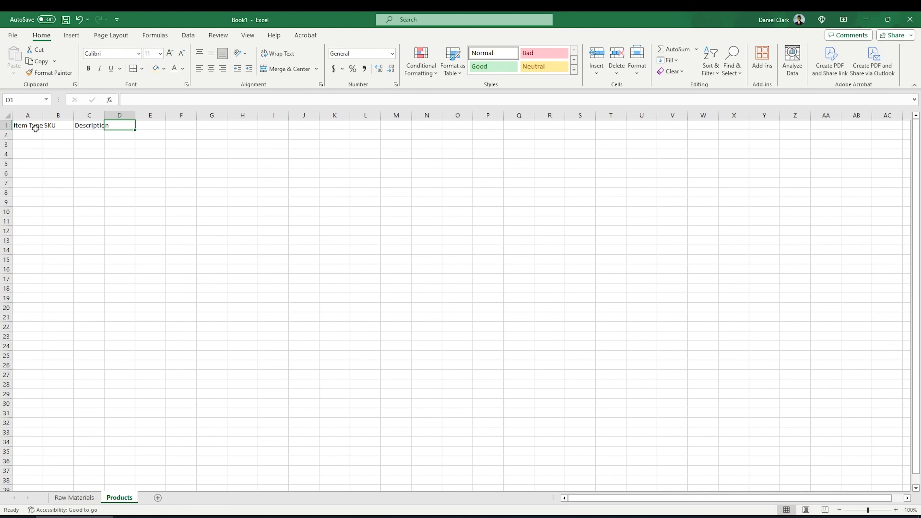
- Enter the headers Quantity and UOM in cells D1 and E1 of the Products sheet
type("Quant")
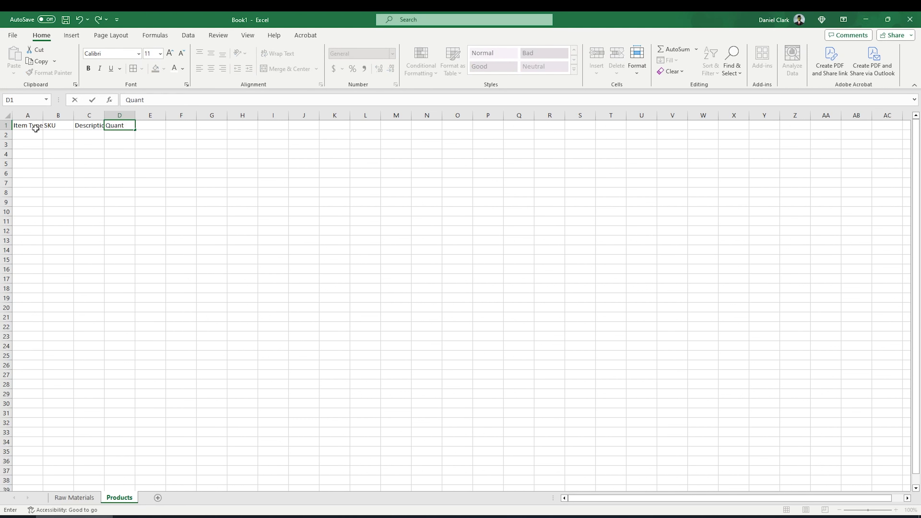
type("ity")
key("Tab")
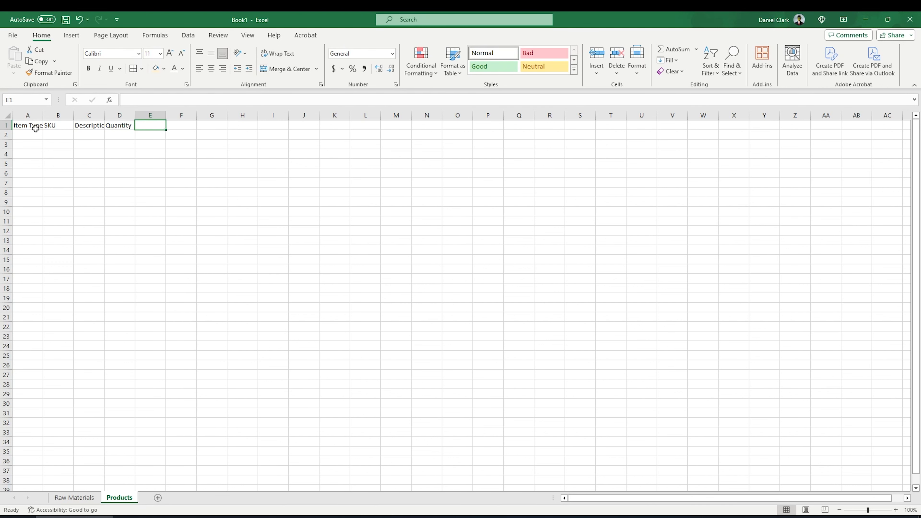
type("UOM")
key("Tab")
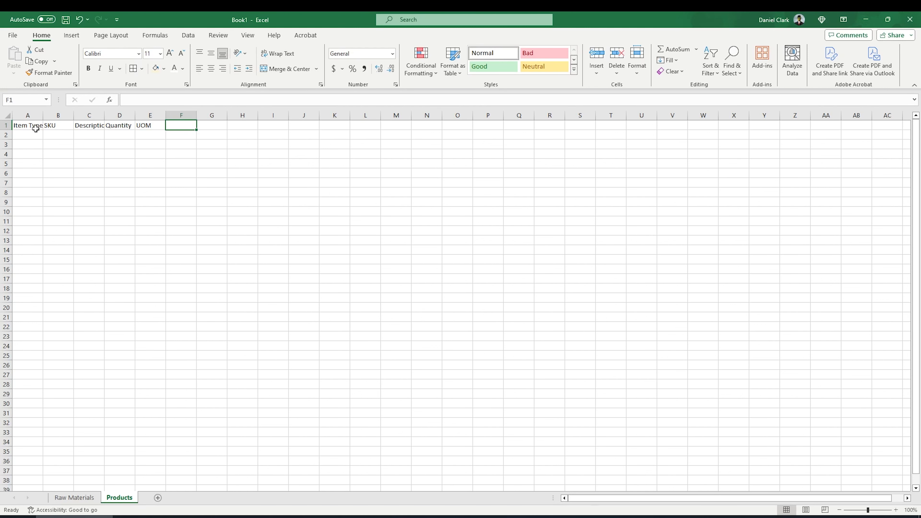
- Enter the header Cost Per Item in cell F1
type("Cost Per Ol")
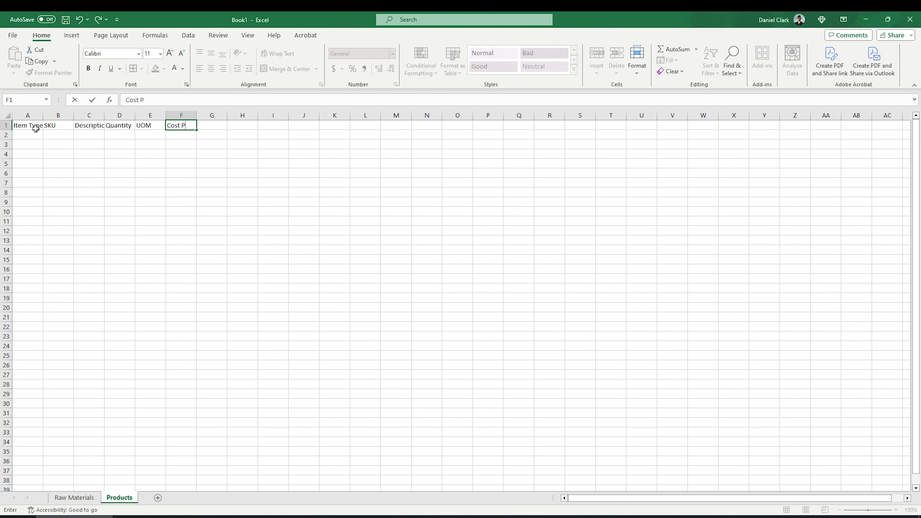
key("BackSpace")
key("BackSpace")
type("OU")
key("BackSpace")
key("BackSpace")
type("Item")
key("Tab")
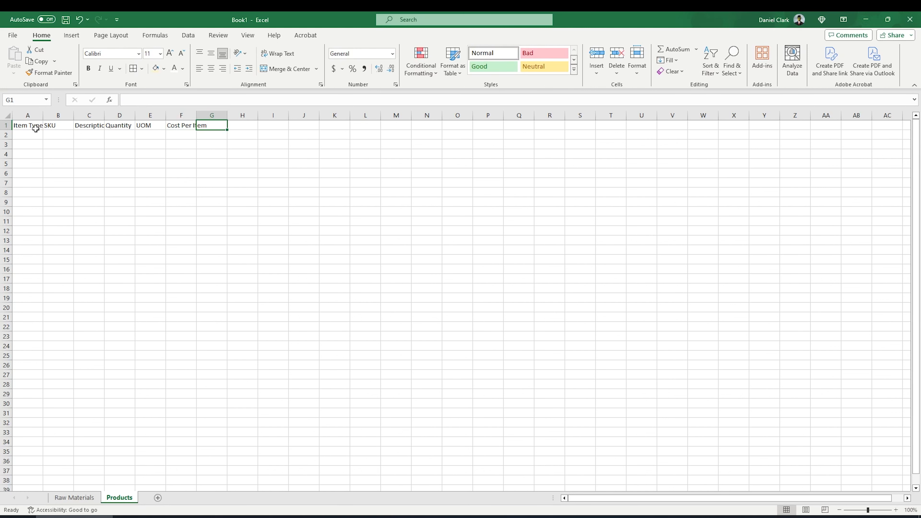
- Enter the headers Inventory Value and Notes in cells G1 and H1
type("Inv")
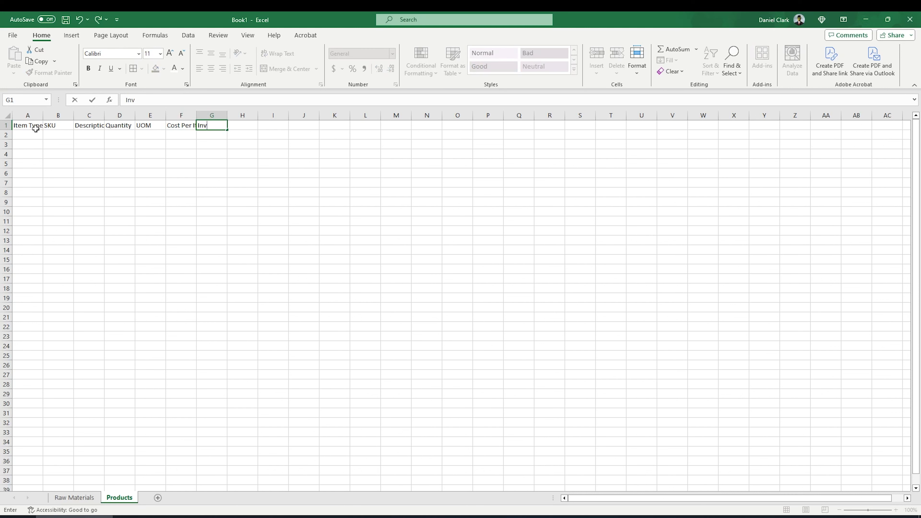
type("e")
type("m")
key("BackSpace")
key("BackSpace")
type("entory Va")
key("Caps_Lock")
type("L")
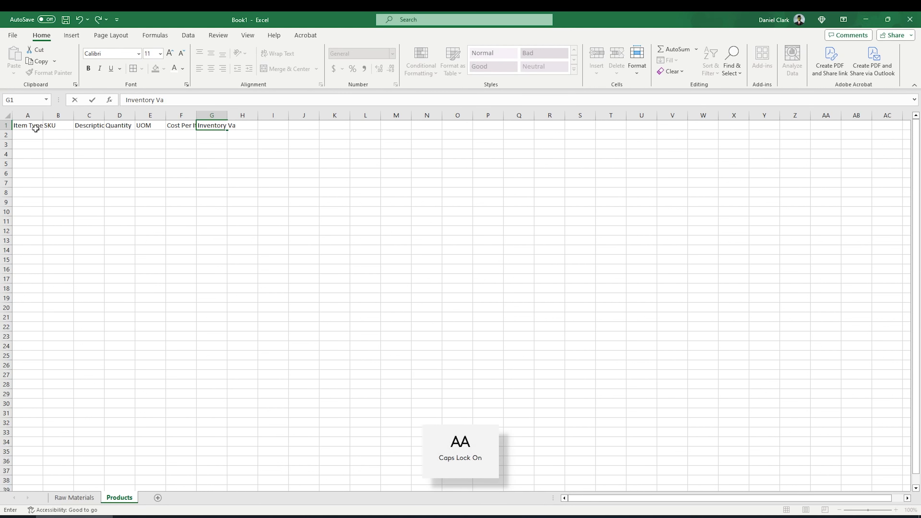
key("BackSpace")
key("Caps_Lock")
type("lue")
key("Tab")
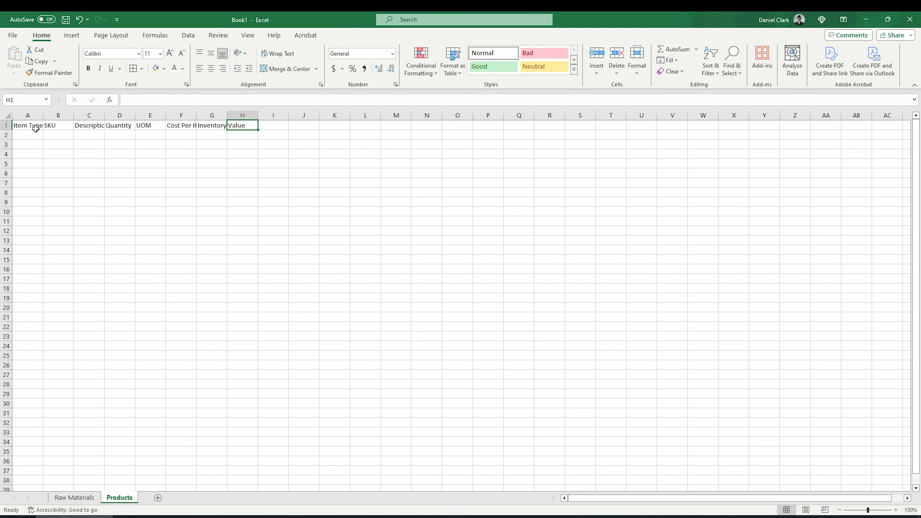
type("Notes")
key("Return")
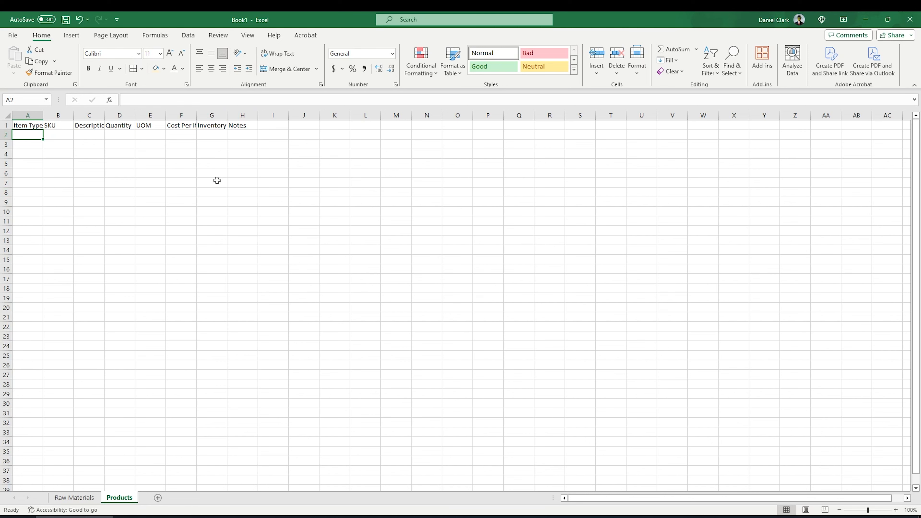
- Copy the header formatting of cell A1 on the Raw Materials sheet onto headers A1:H1 of the Products sheet
left_click(82, 498)
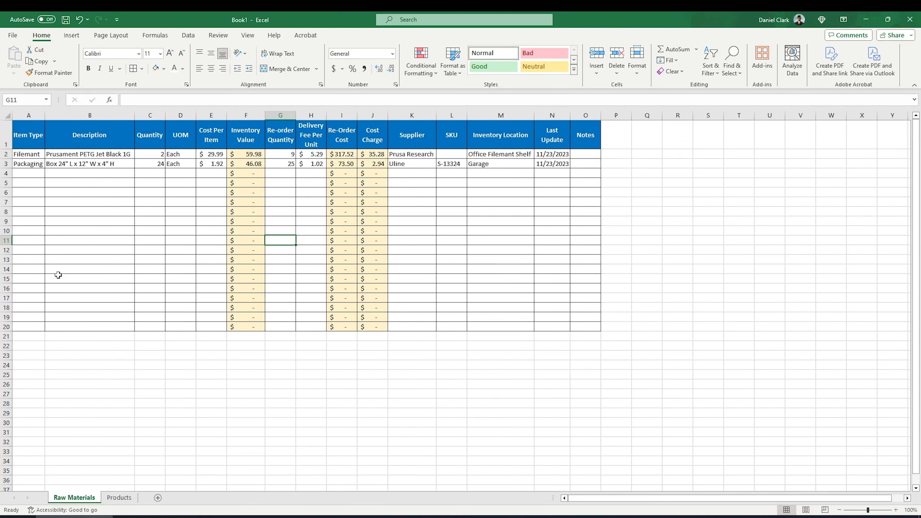
left_click(38, 137)
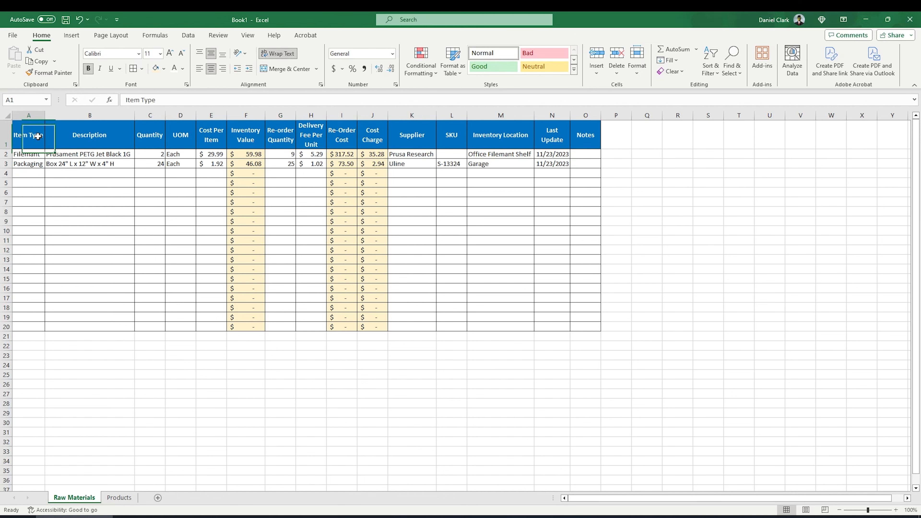
left_click(62, 75)
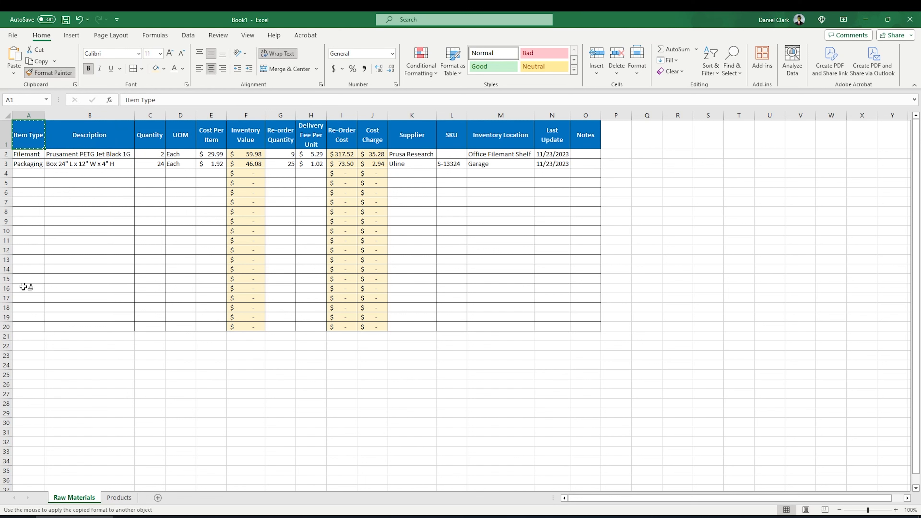
left_click(119, 498)
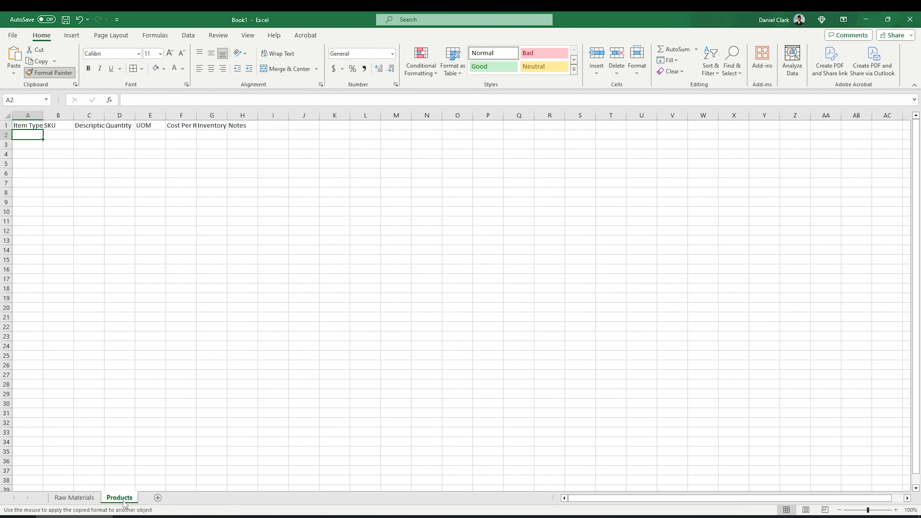
left_click_drag(29, 125, 242, 126)
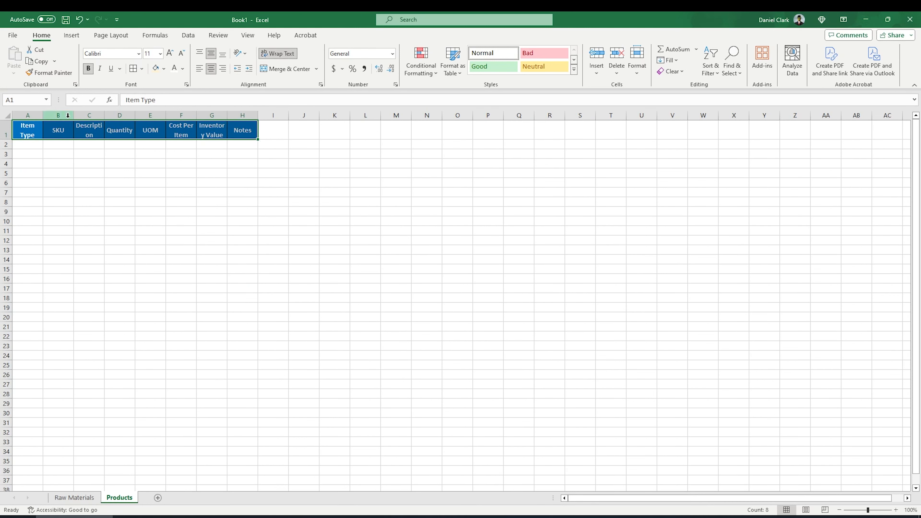
- Widen all columns of the Products sheet, then auto-fit them so each header fits on a single line
left_click(7, 116)
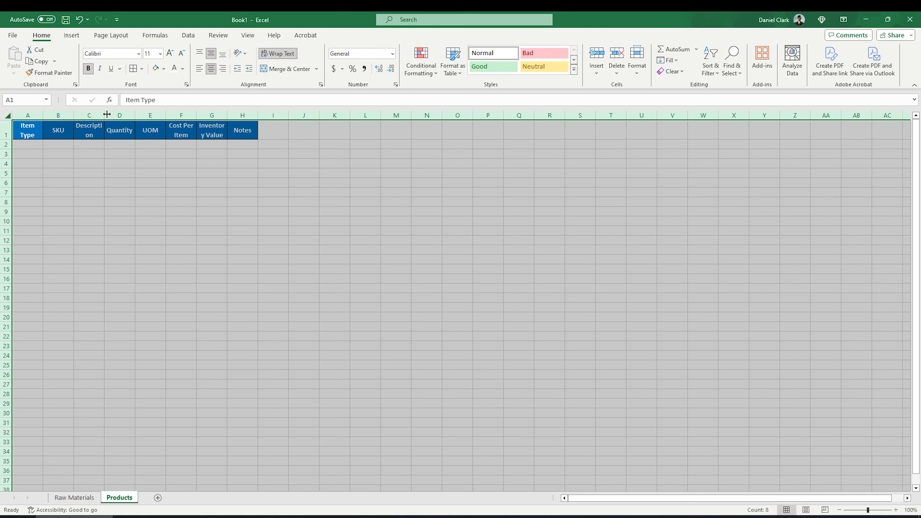
double_click(134, 115)
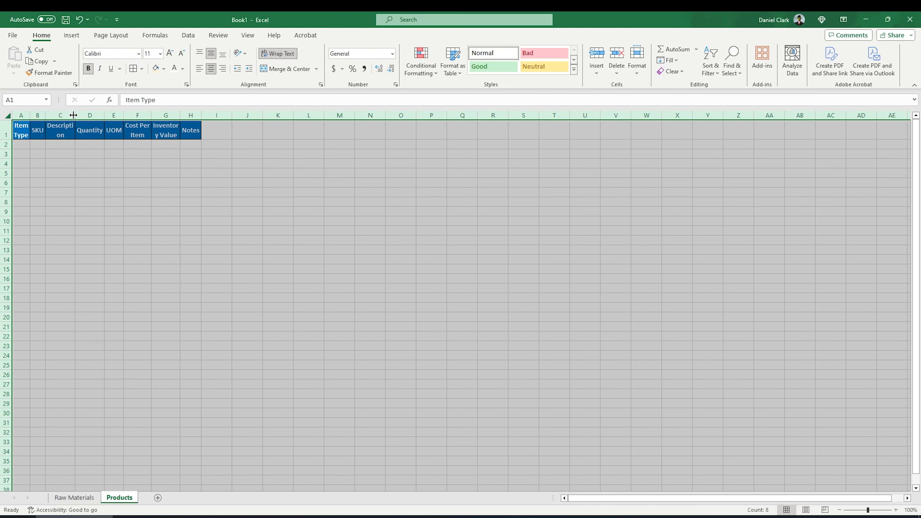
left_click_drag(73, 115, 163, 113)
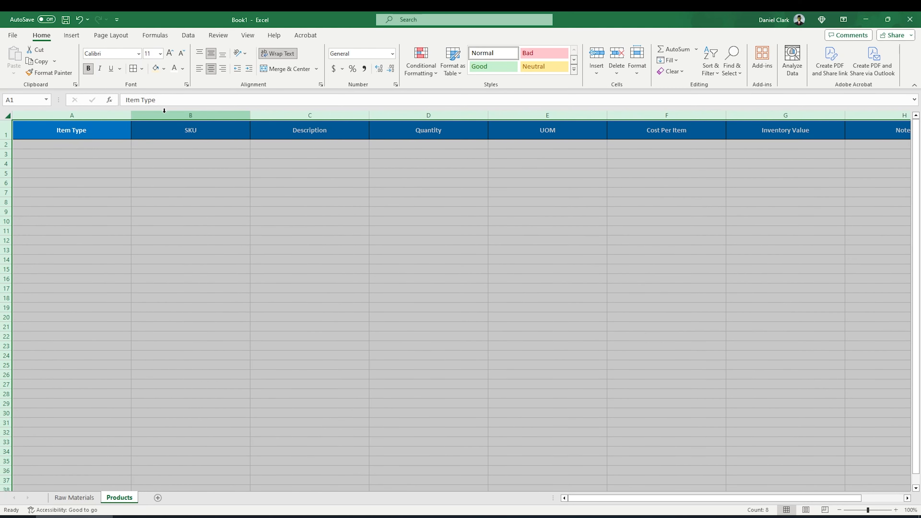
double_click(250, 115)
- Enter 3DPrint as the first product's item type in cell A2
left_click(33, 146)
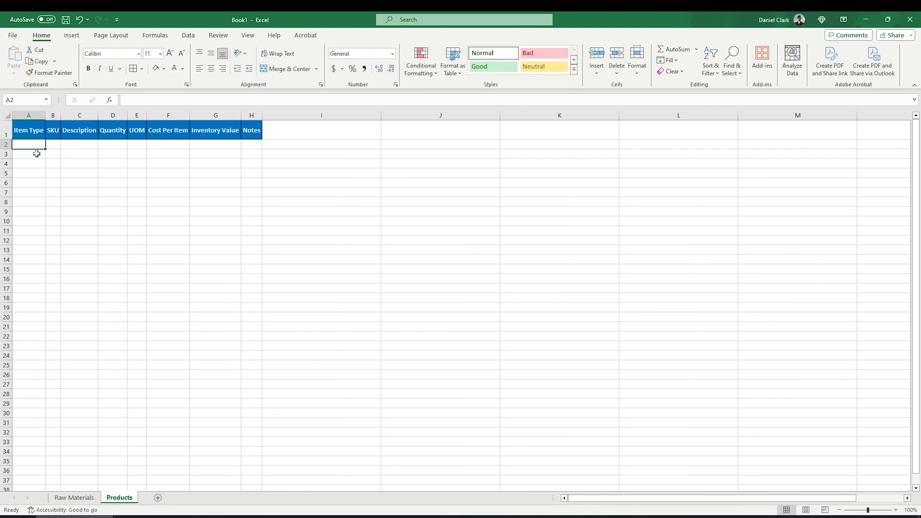
type("3")
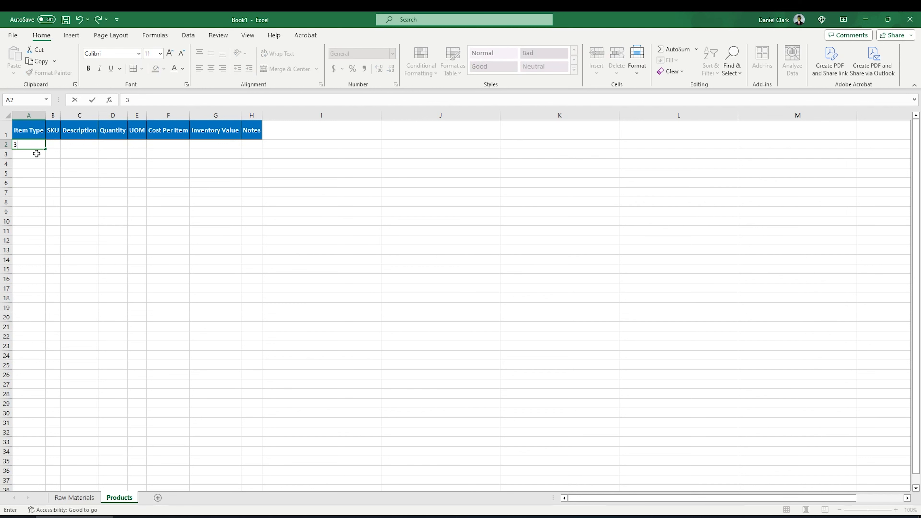
type("DPrint")
key("Tab")
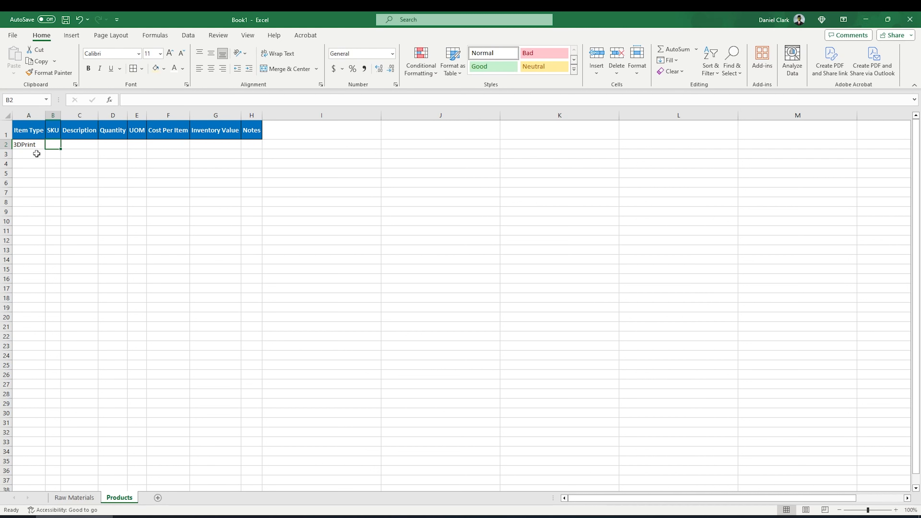
type("12345")
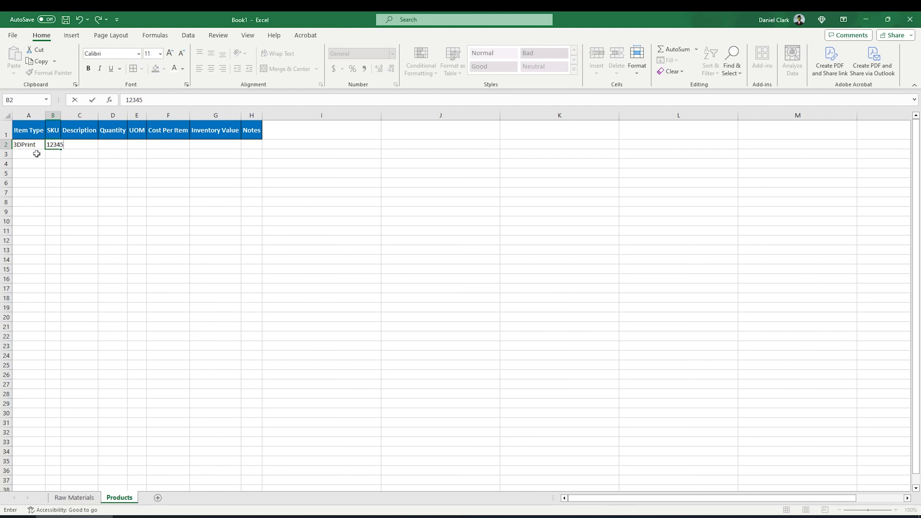
key("BackSpace")
key("BackSpace")
key("BackSpace")
key("BackSpace")
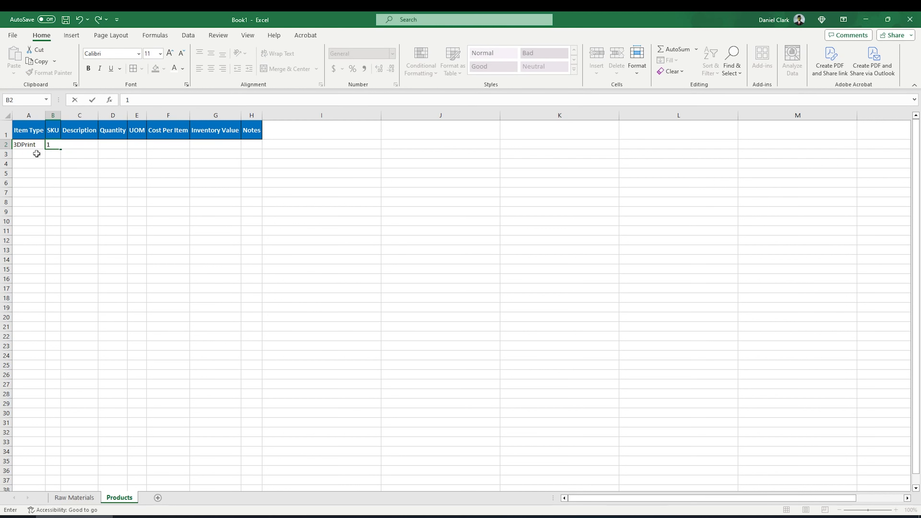
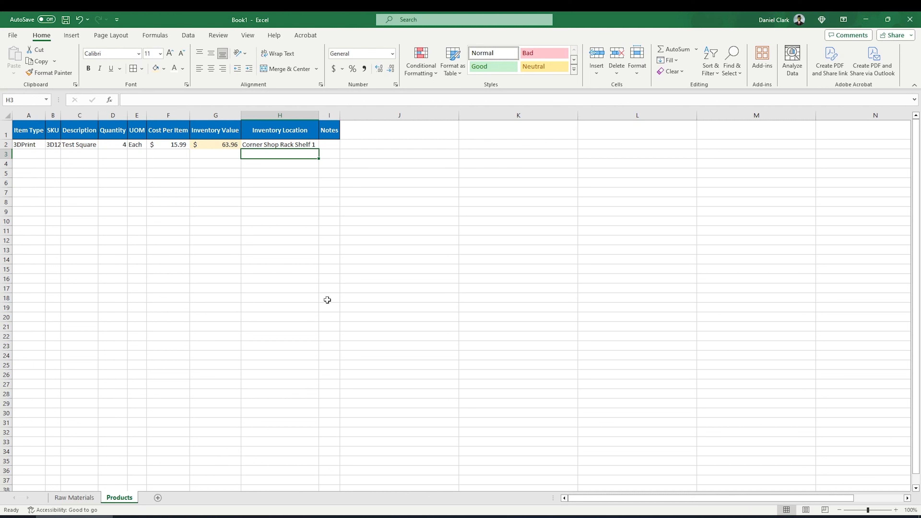
- Apply all borders to the range A1:I21 of the Products table
left_click(319, 326)
left_click_drag(319, 326, 26, 131)
left_click(134, 68)
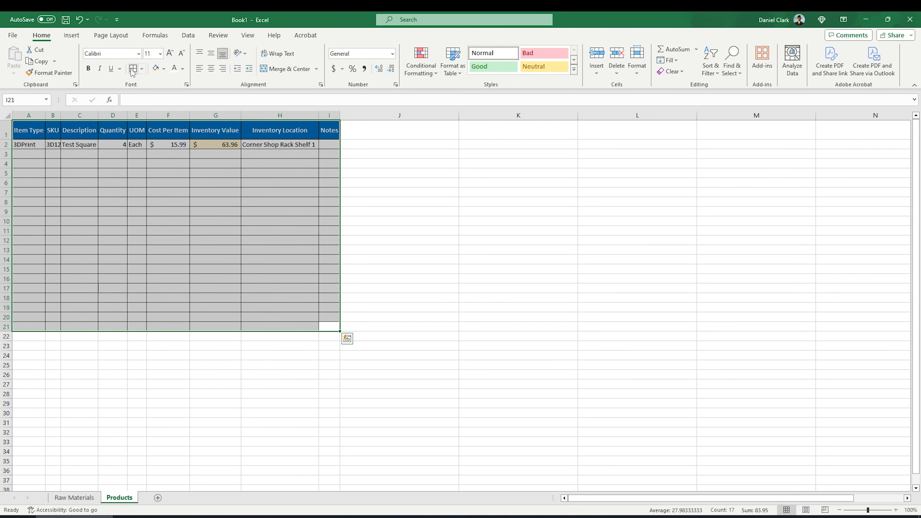
left_click(284, 231)
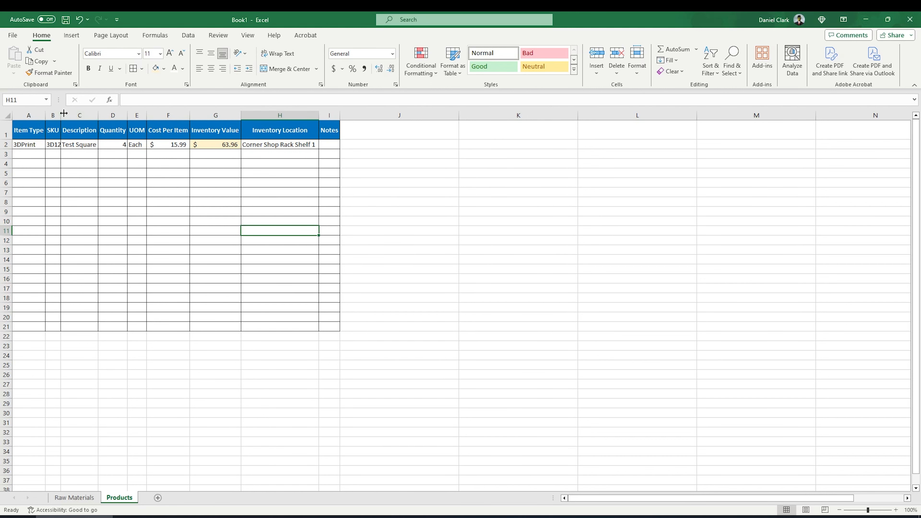
- Auto-fit the widths of all columns on the Products sheet to their contents
key("ctrl+a")
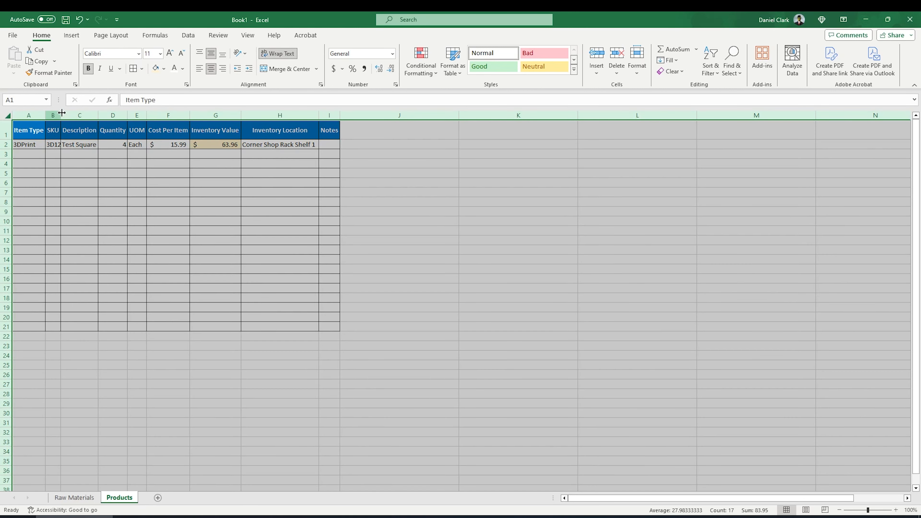
double_click(62, 113)
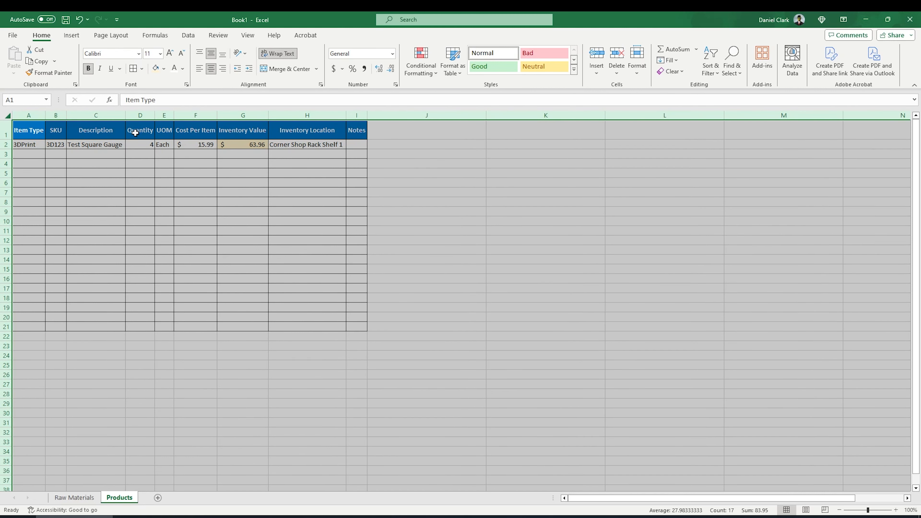
left_click(265, 174)
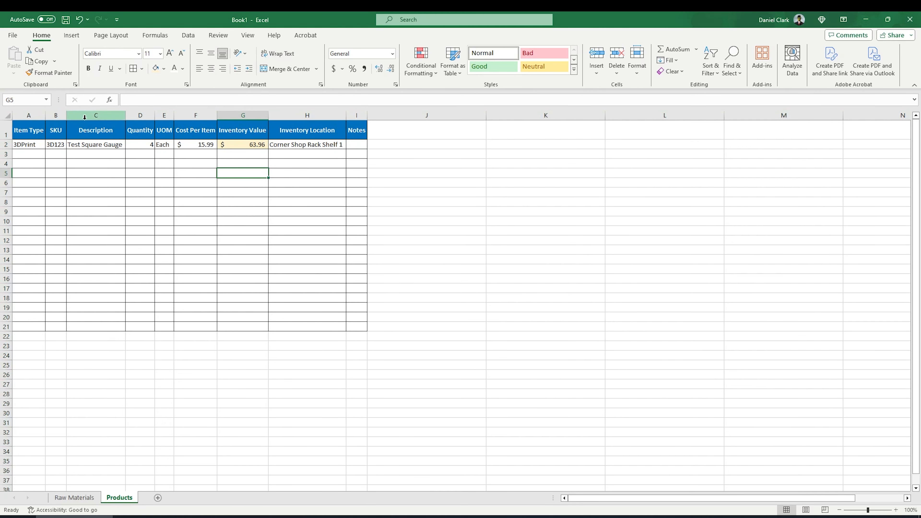
left_click(7, 116)
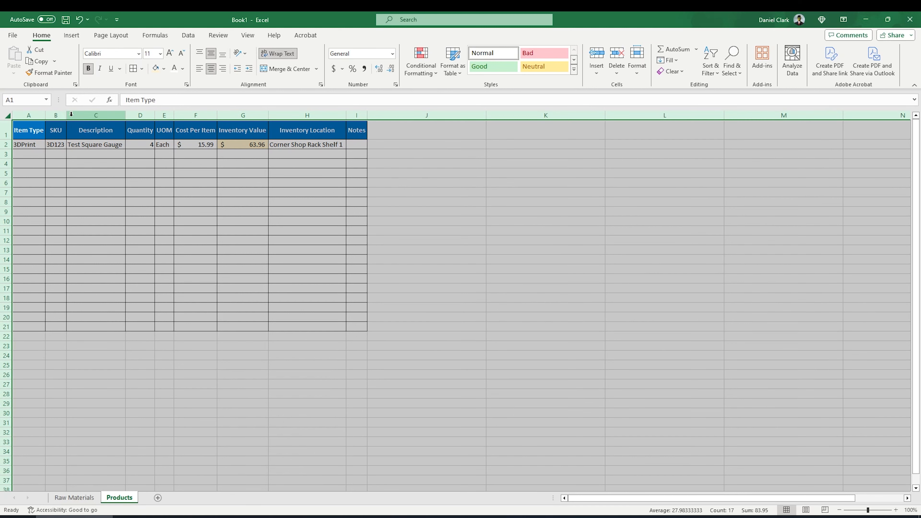
left_click(74, 221)
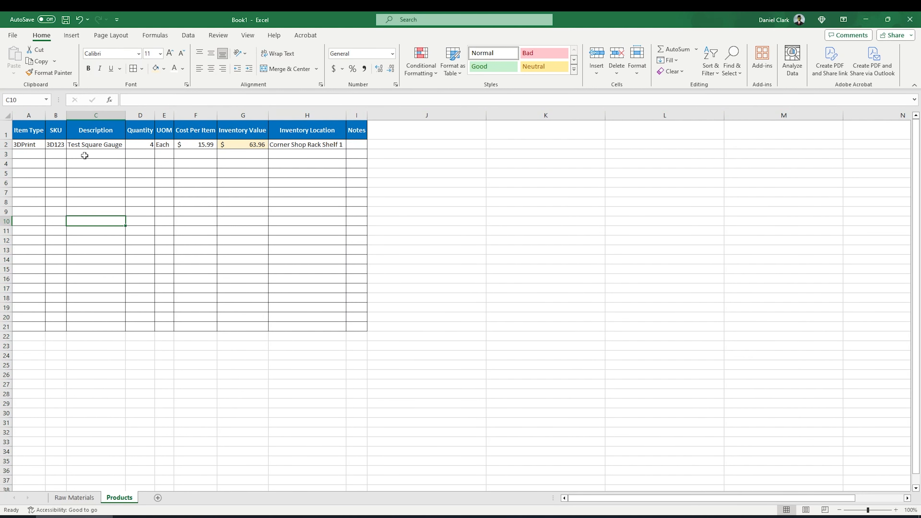
- Enter Wood Furniture as the second product's item type in cell A3
left_click(35, 154)
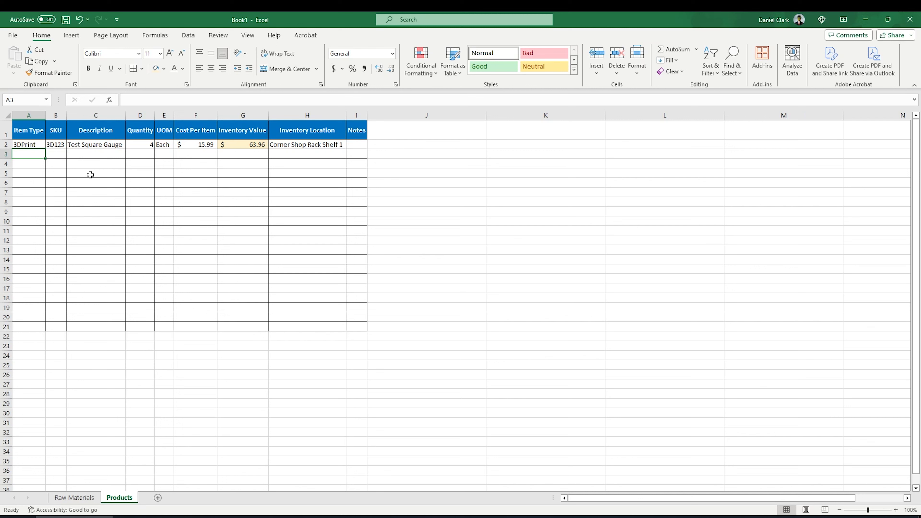
type("F")
key("BackSpace")
type("Wo")
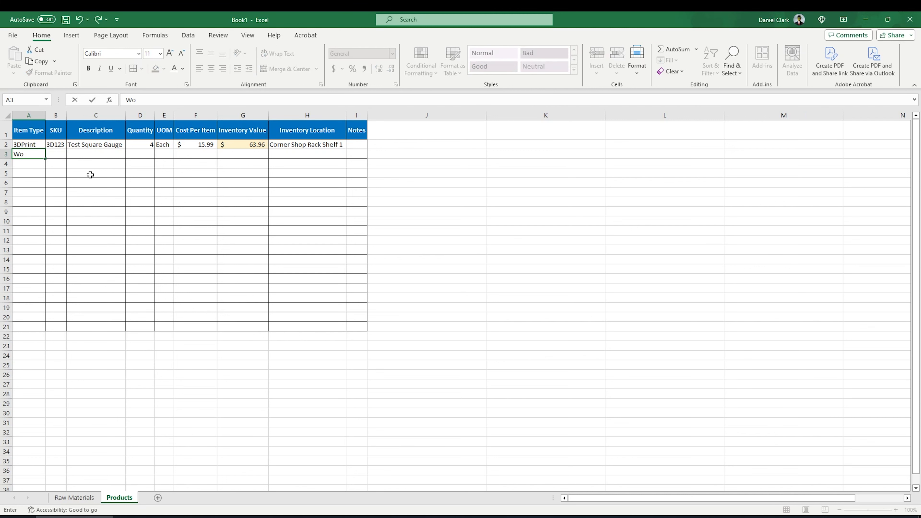
type("od Furniture")
key("Tab")
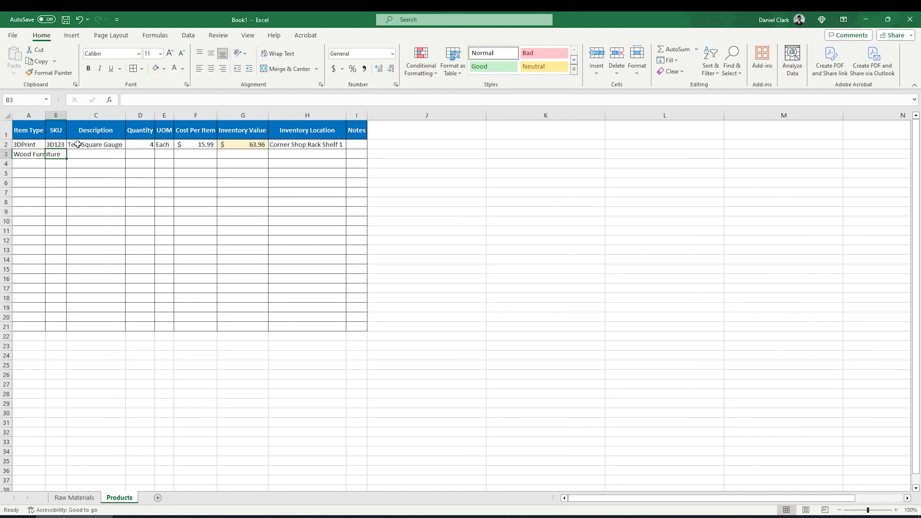
- Auto-fit column A, then enter End Table Small Missionary in B3 and copy it into the Description cell C3
left_click(45, 116)
double_click(45, 116)
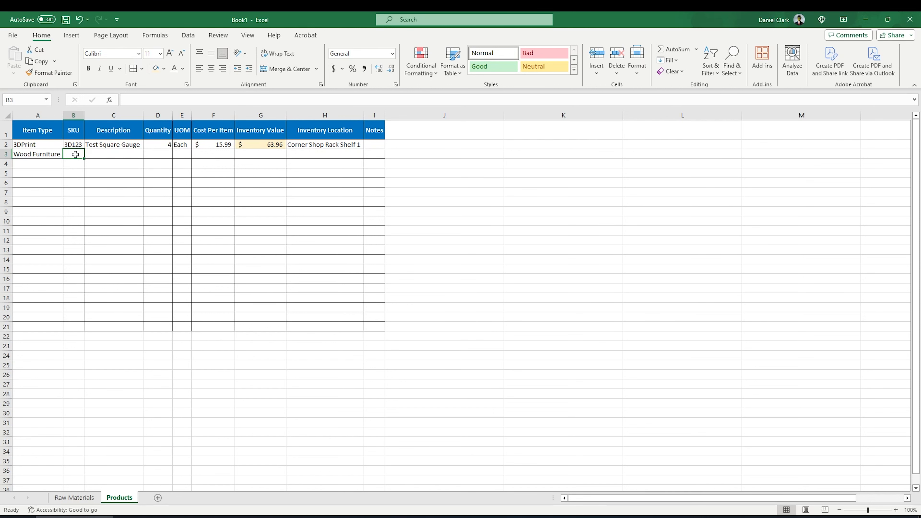
type("End Table")
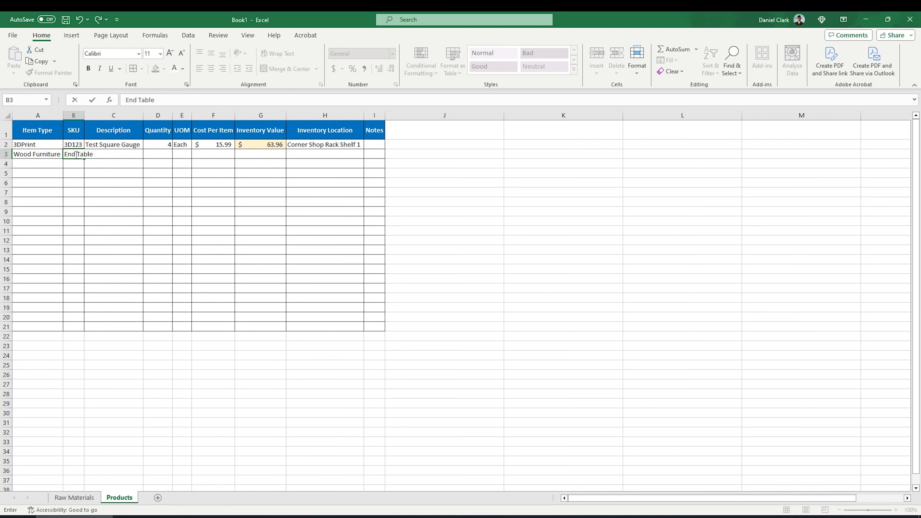
type("Small Missionary")
key("Return")
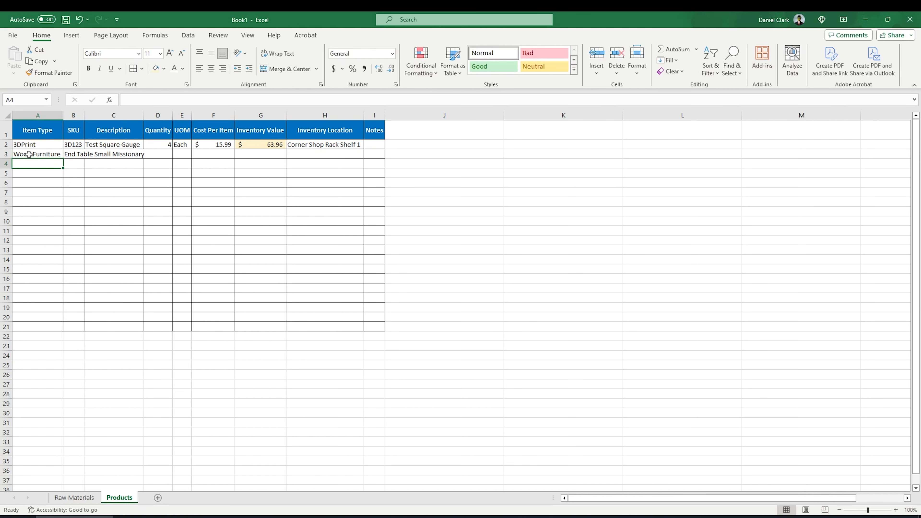
left_click(73, 154)
key("ctrl+c")
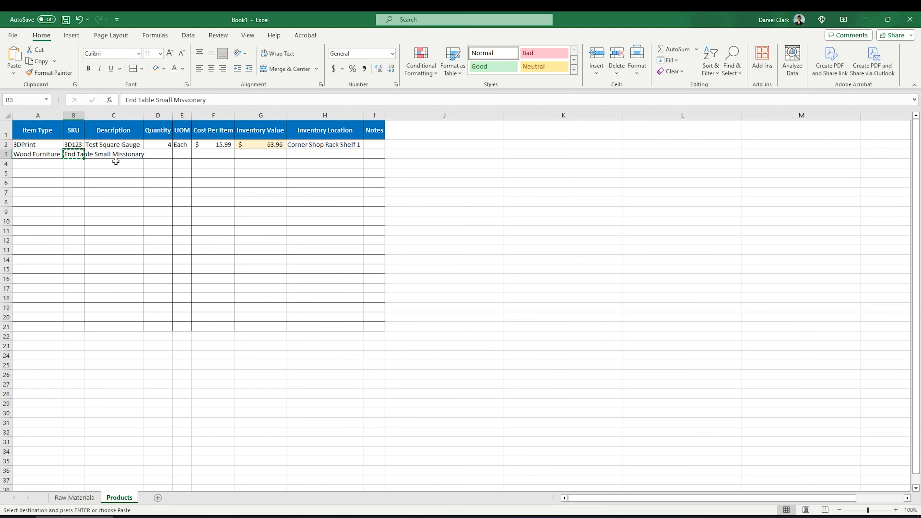
left_click(114, 155)
key("ctrl+v")
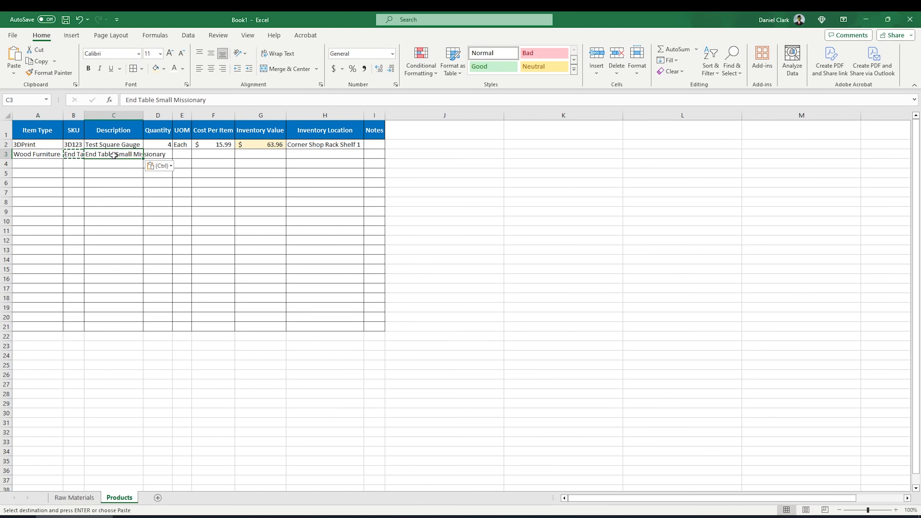
- Replace the content of cell B3 with WF0031 as the second product's SKU
left_click(77, 154)
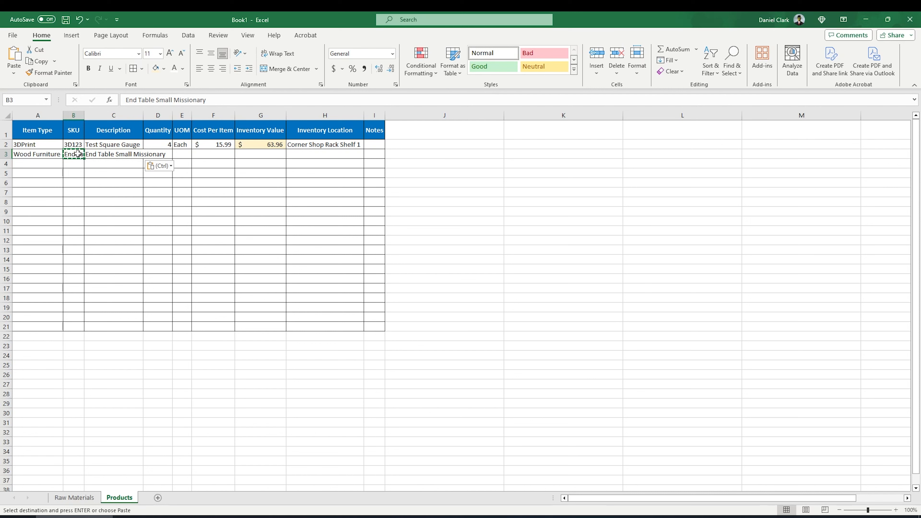
type("WF0031")
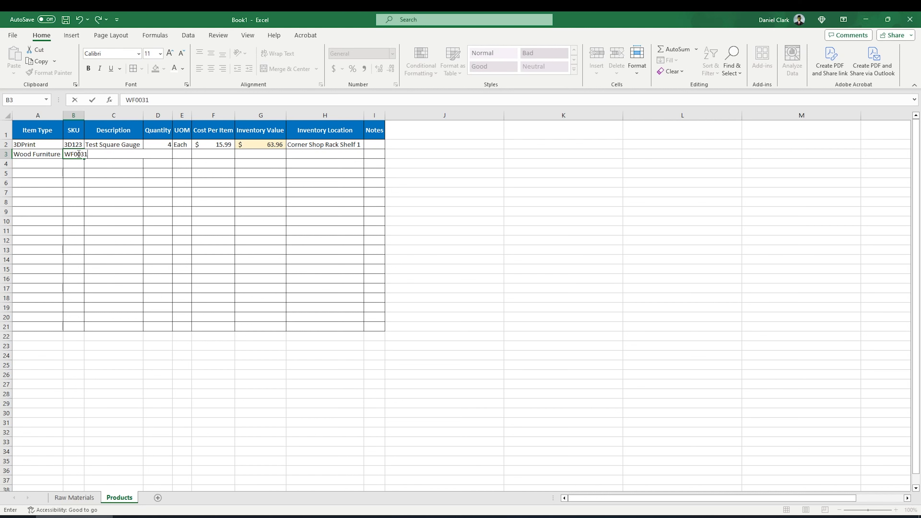
key("Return")
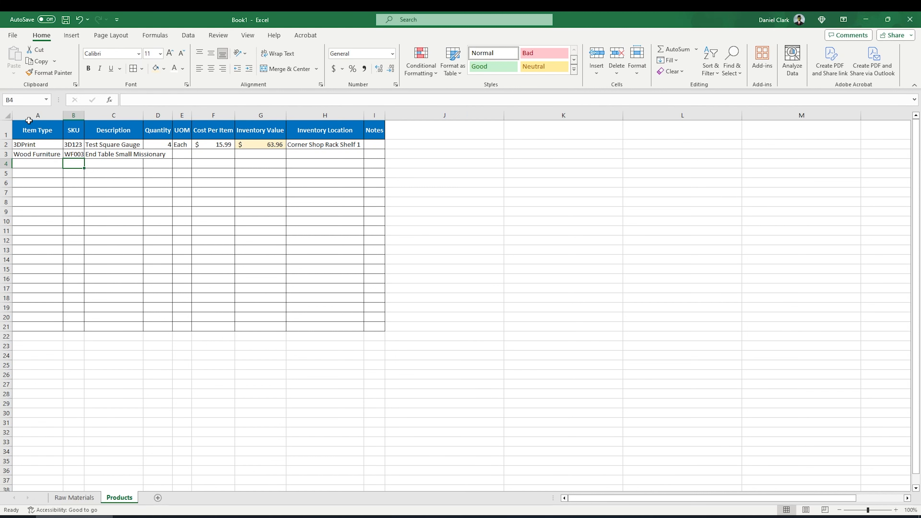
- Auto-fit the widths of all columns on the Products sheet again to fit the new SKU and description
left_click(8, 115)
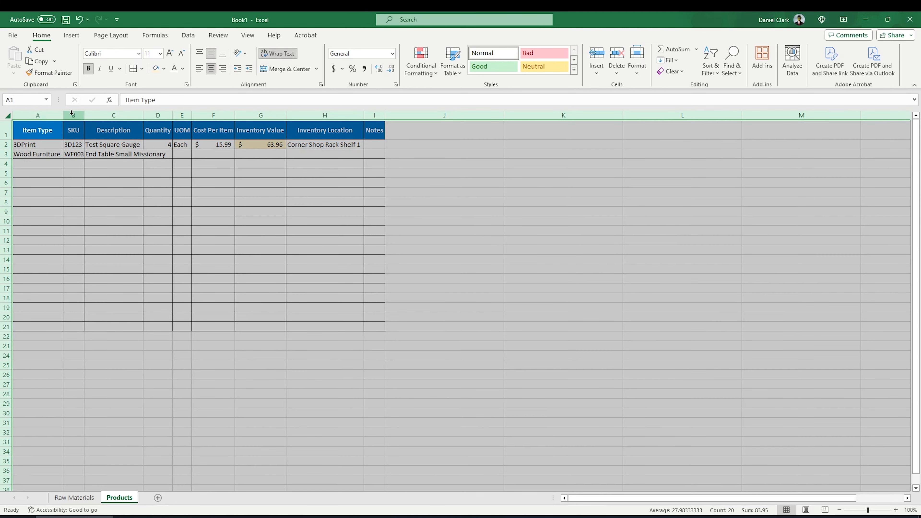
double_click(83, 114)
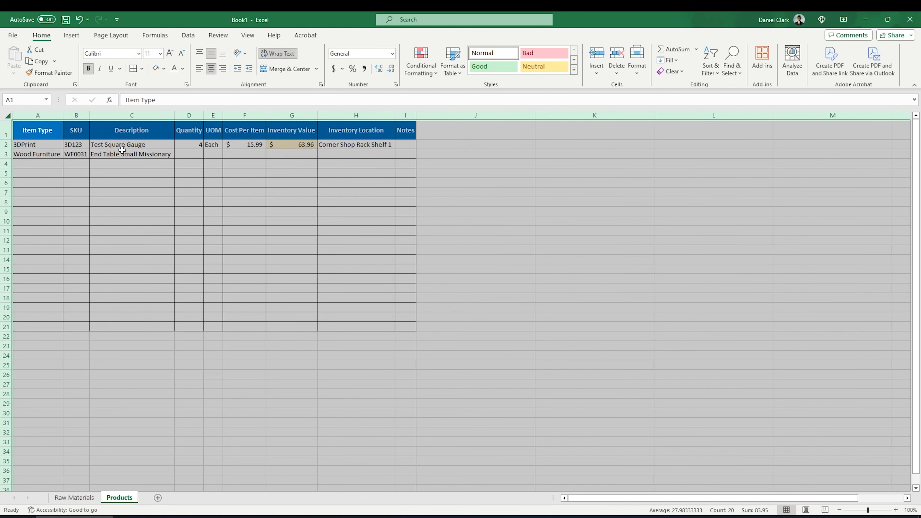
left_click(145, 175)
- Enter the second product's quantity as 1, unit of measure as Each and cost per item as 150 in D3:F3
left_click(187, 154)
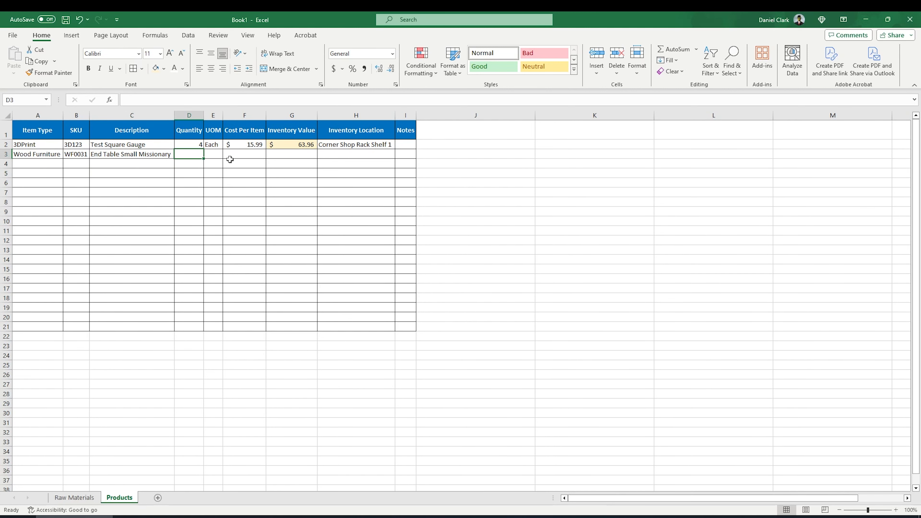
type("1")
key("Tab")
type("Each")
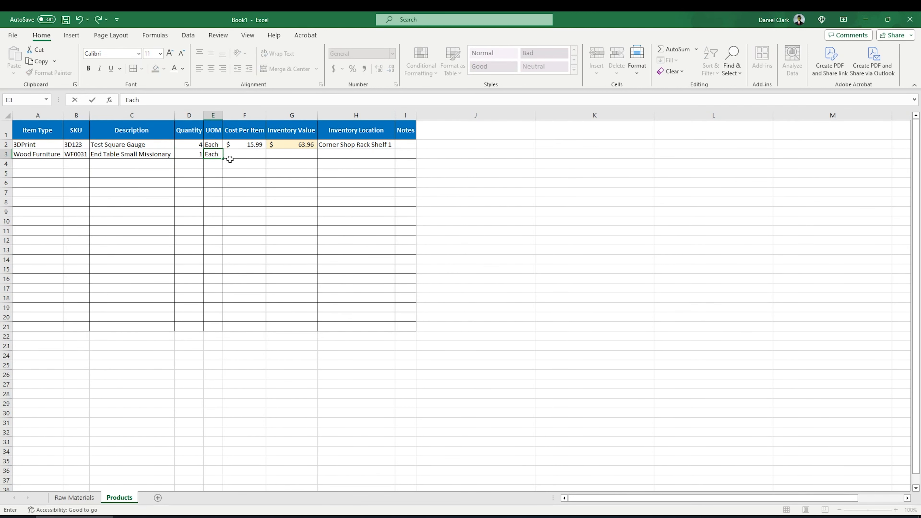
key("Tab")
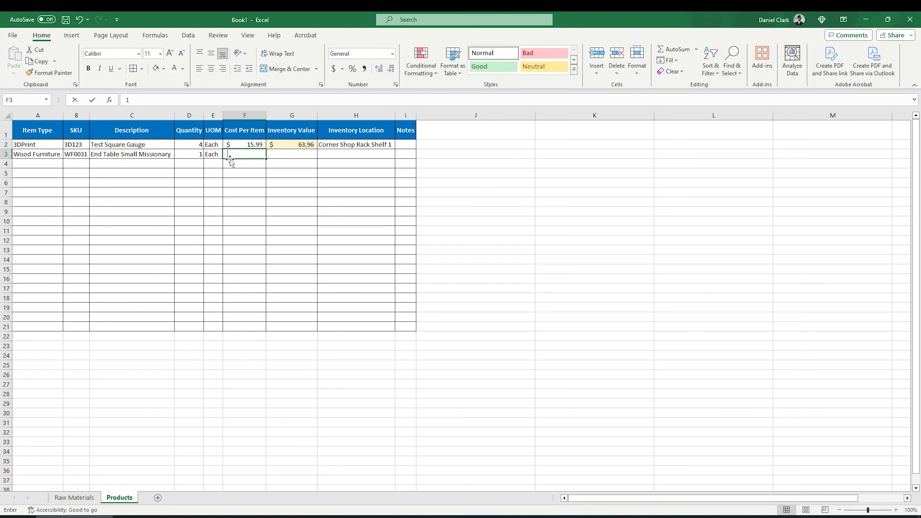
type("150")
key("Tab")
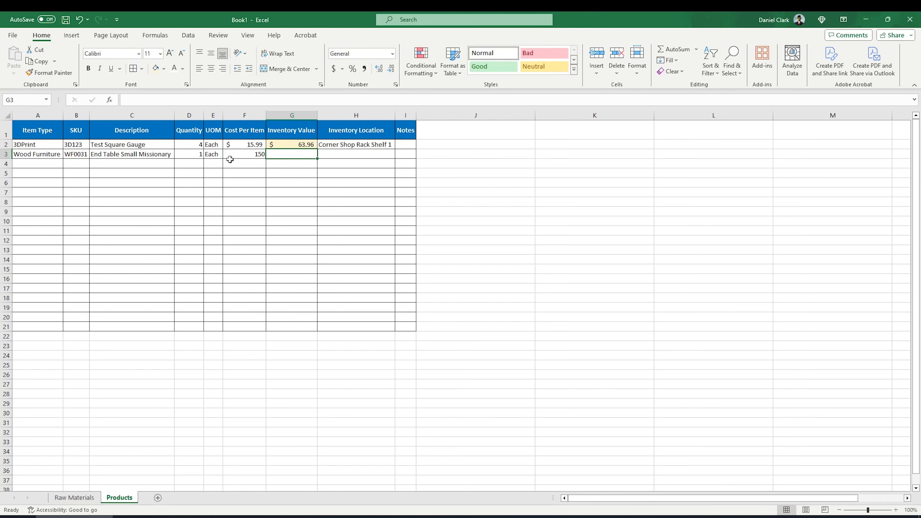
- Copy the Inventory Value formula from G2 into G3 for the second product
key("Up")
key("ctrl+c")
key("Down")
key("ctrl+v")
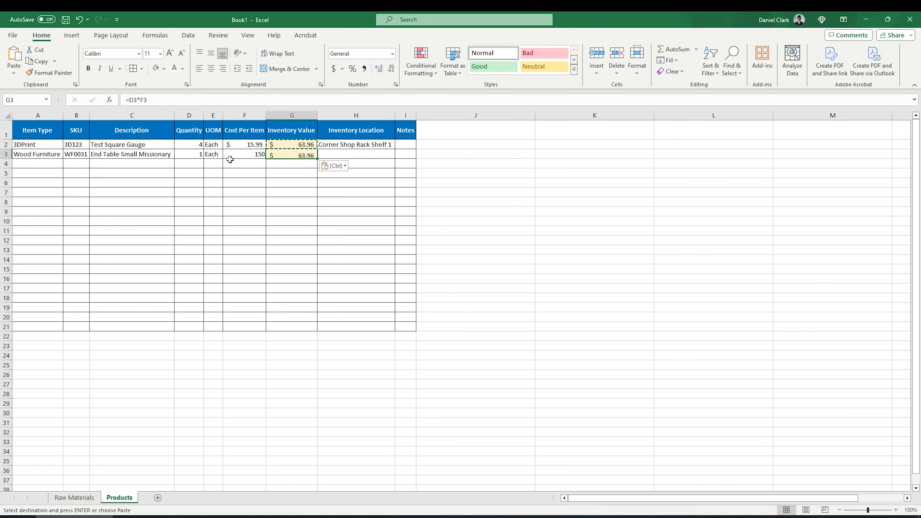
key("Down")
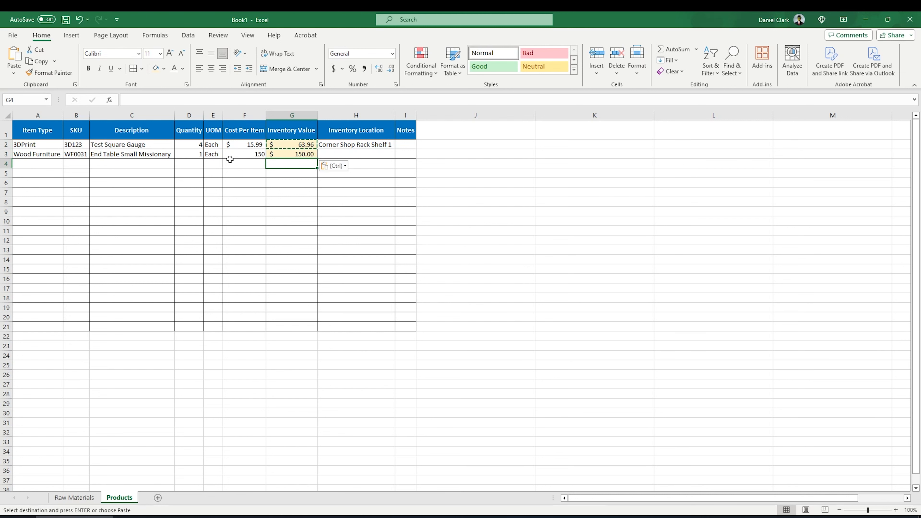
- Enter North Corner as the second product's inventory location in cell H3
key("Up")
key("Right")
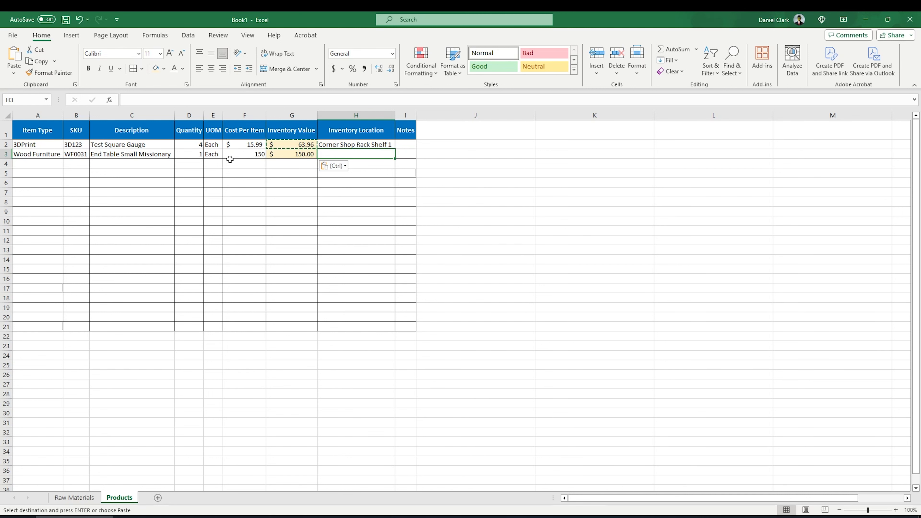
type("Nor")
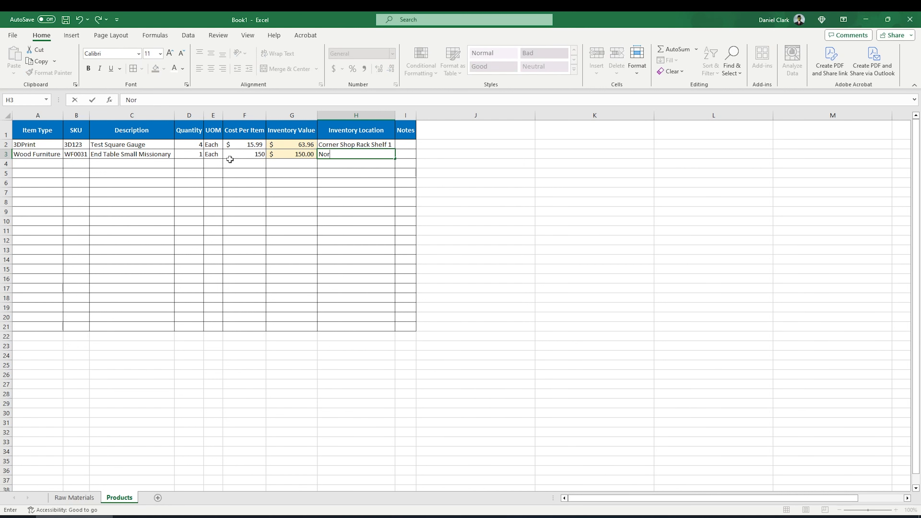
type("th Corner")
key("Return")
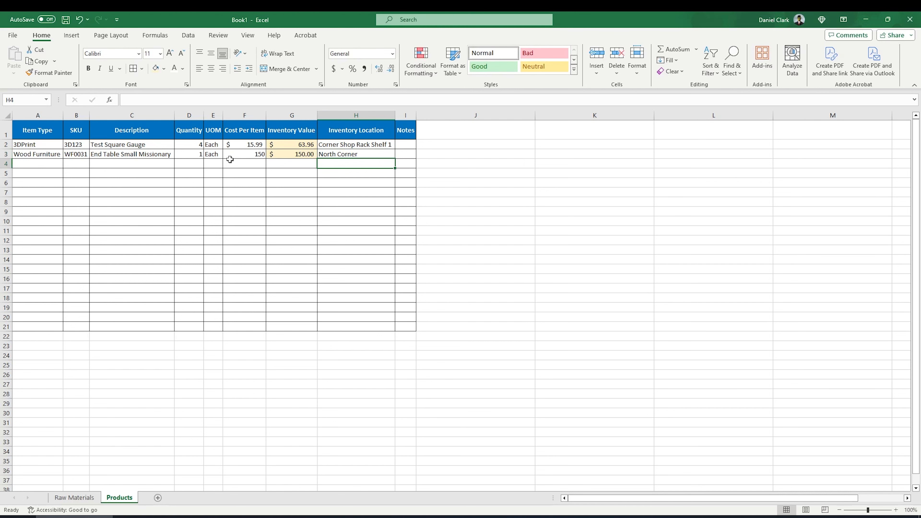
- Enter the note "This item is in a box with SKU labelled" in cell I3 and auto-fit the Notes column
key("Up")
key("Right")
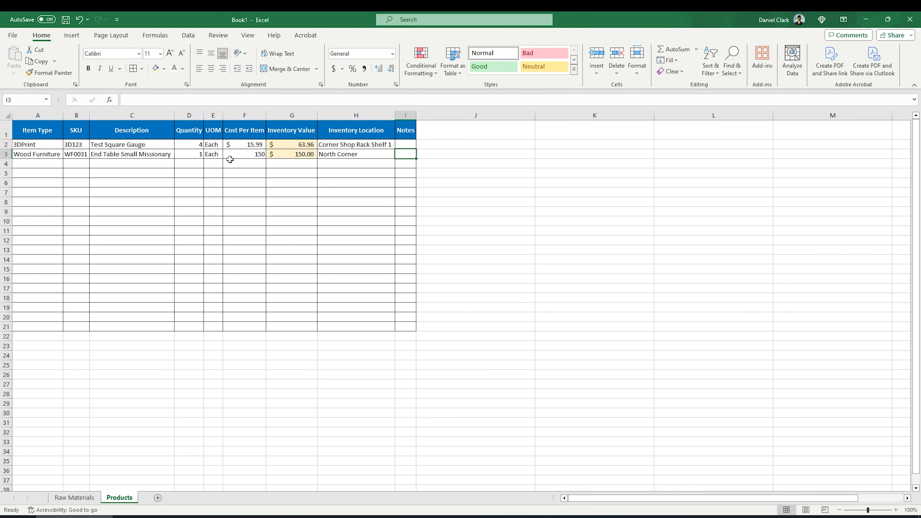
type("This ite")
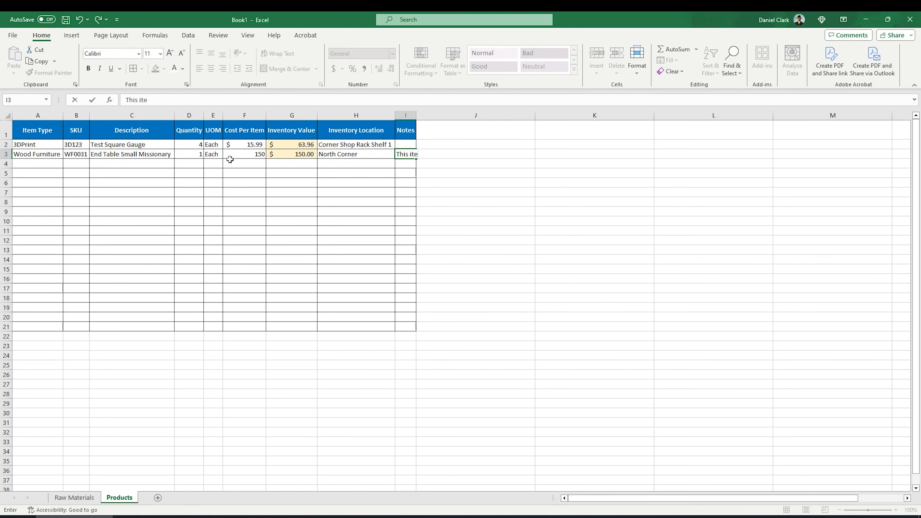
type("m is in a ")
type(" box with SKU labled")
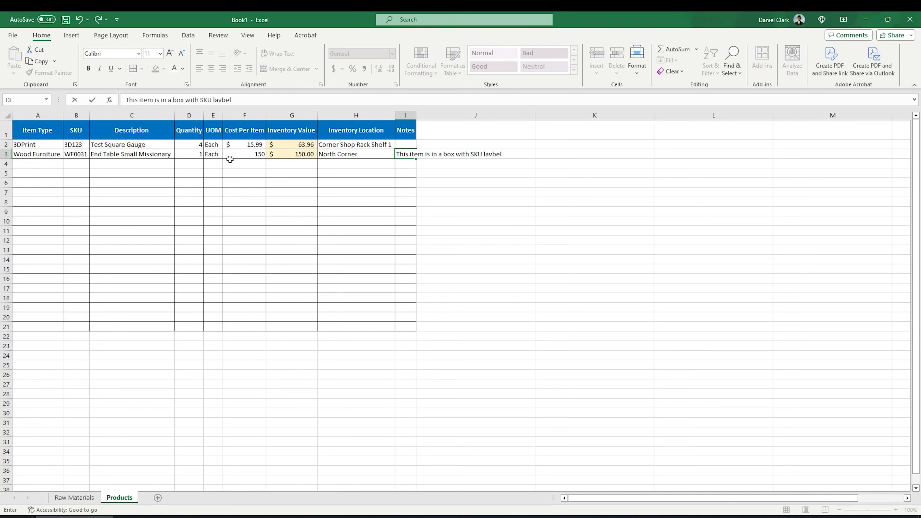
key("BackSpace")
key("BackSpace")
key("BackSpace")
key("BackSpace")
type("belled")
key("Return")
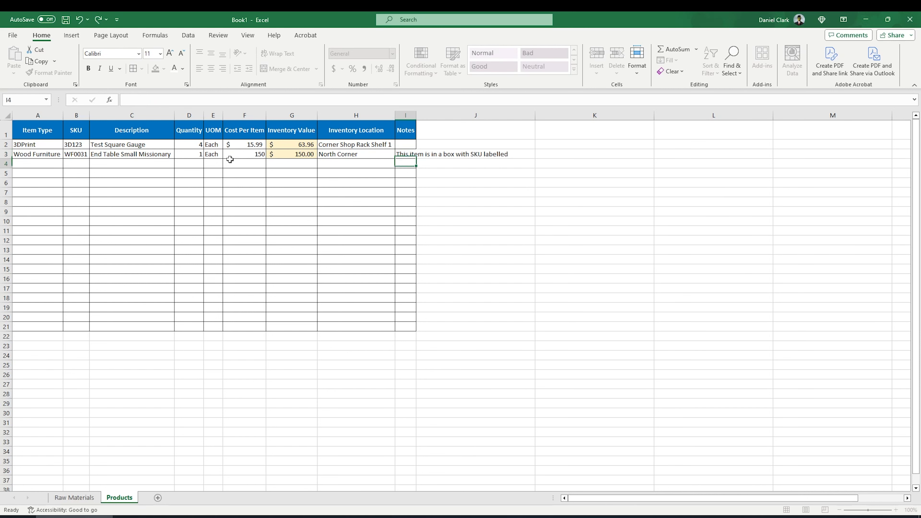
double_click(416, 115)
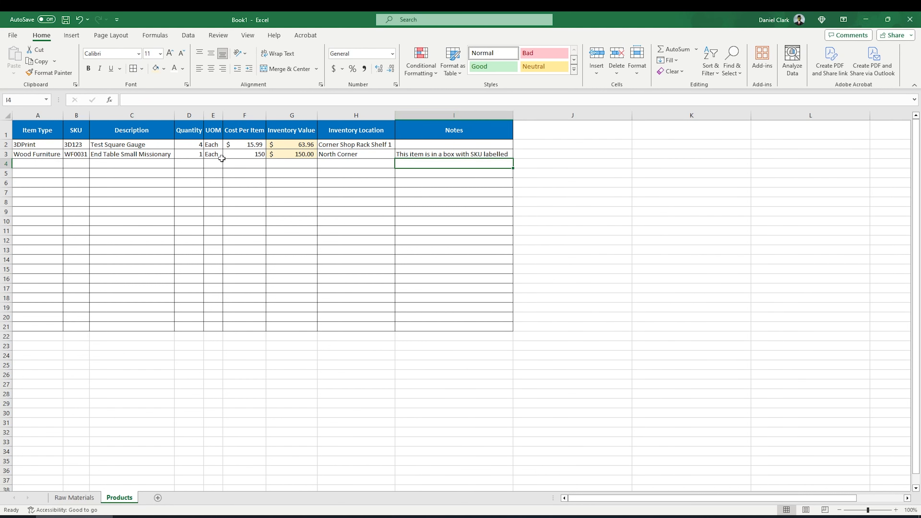
- Apply the accounting dollar format to the Cost Per Item cells F2:F21
left_click(249, 155)
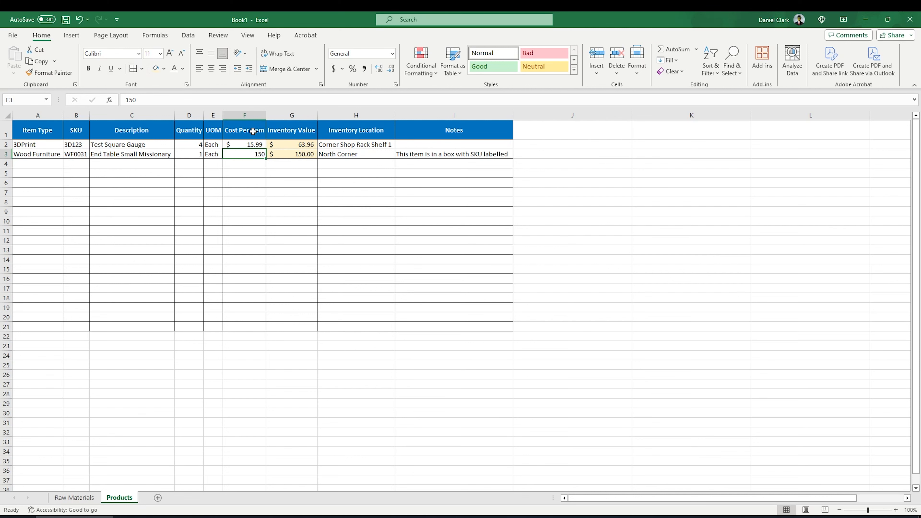
left_click_drag(242, 144, 238, 326)
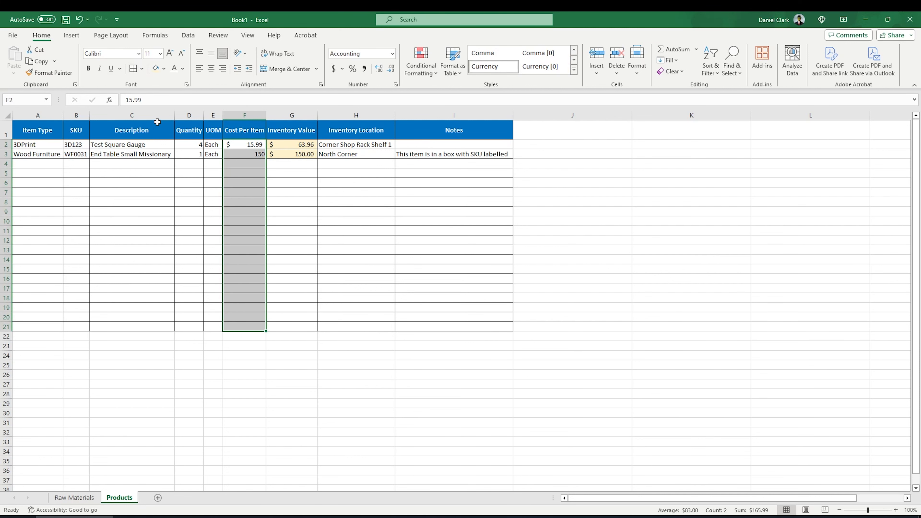
left_click(334, 69)
- Copy the Inventory Value formula from G3 into the remaining table rows G4:G21
left_click(302, 154)
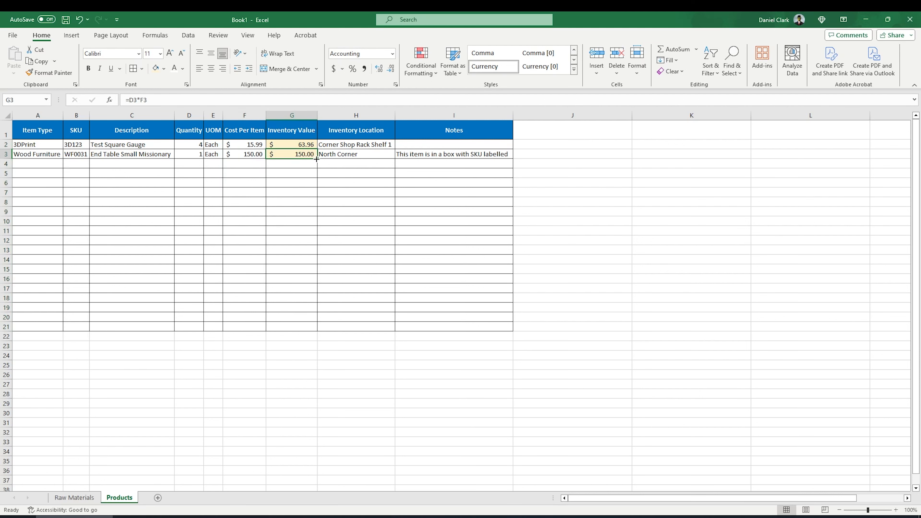
key("ctrl+c")
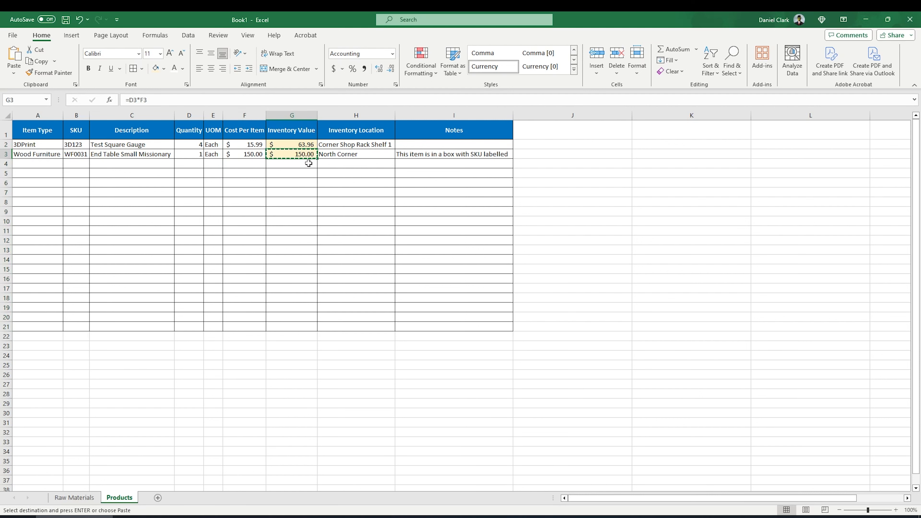
left_click_drag(308, 164, 301, 325)
key("ctrl+v")
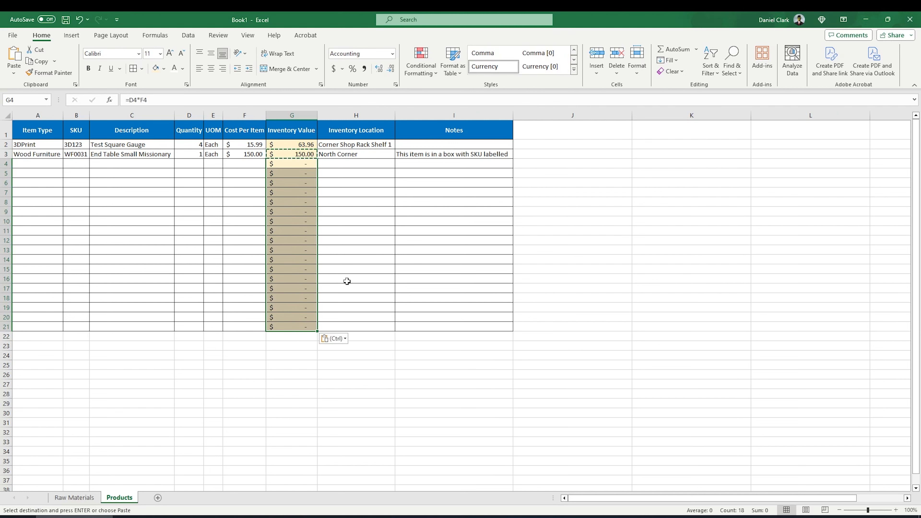
left_click(359, 250)
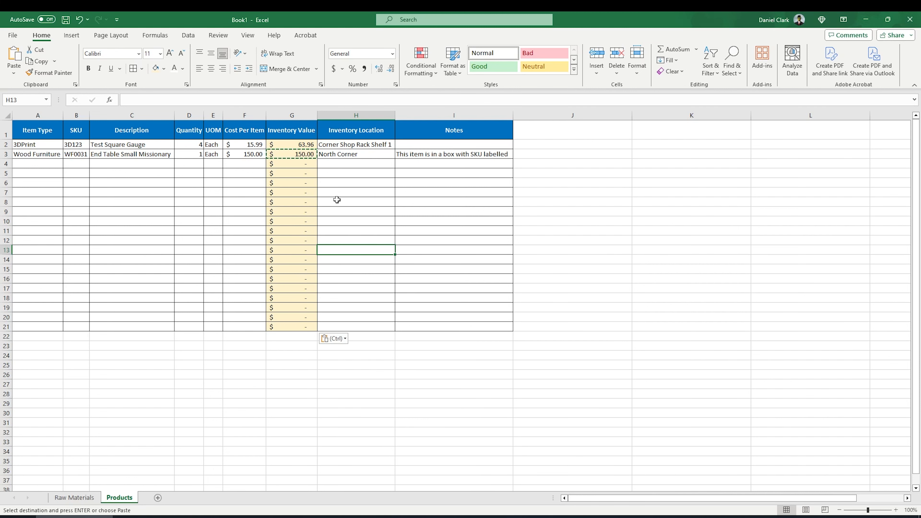
- On the Raw Materials sheet, insert a column before Re-Order Cost and enter Taxes Paid as its header
left_click(90, 498)
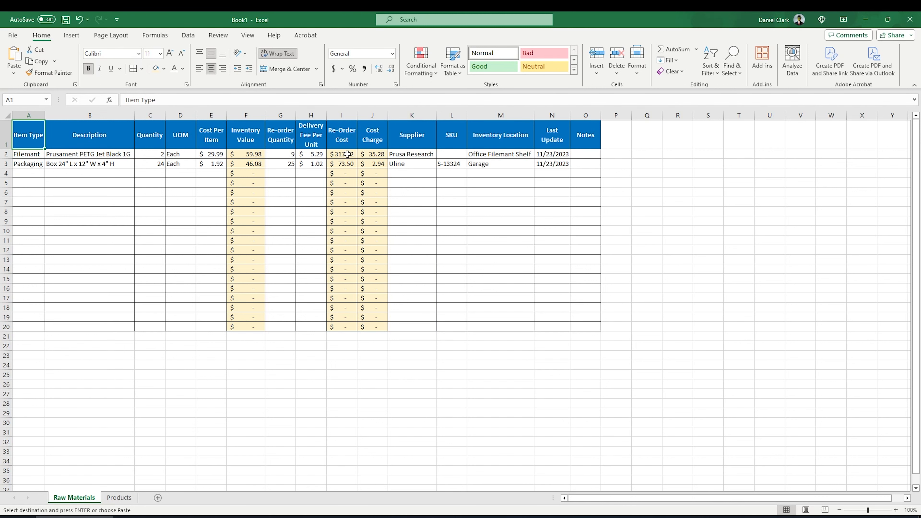
right_click(337, 116)
left_click(363, 212)
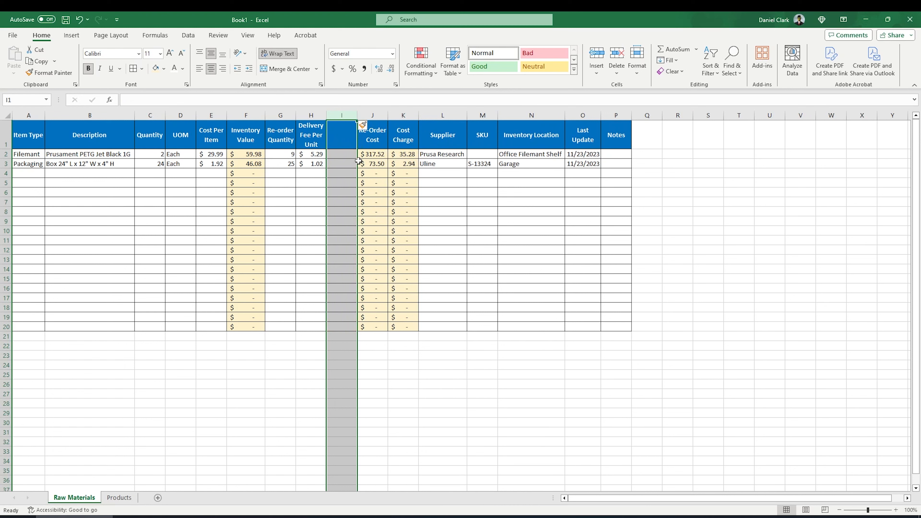
left_click(343, 136)
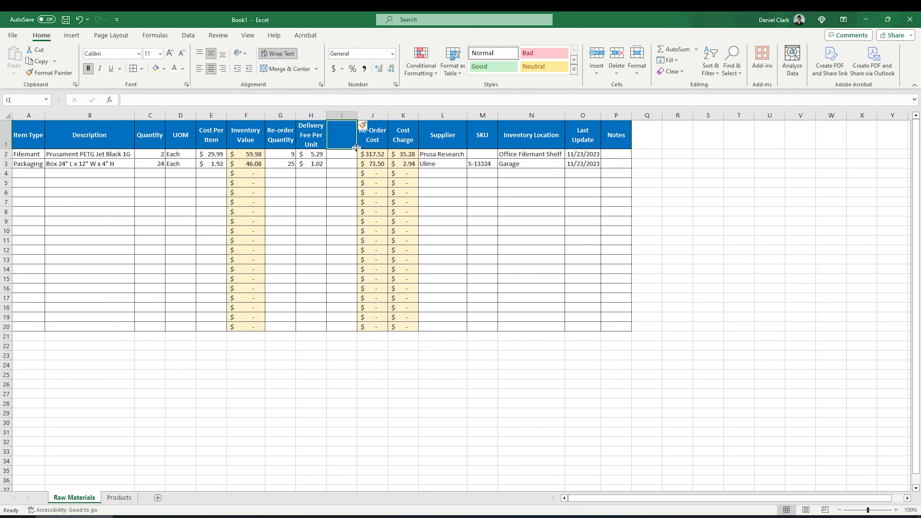
type("Taxes")
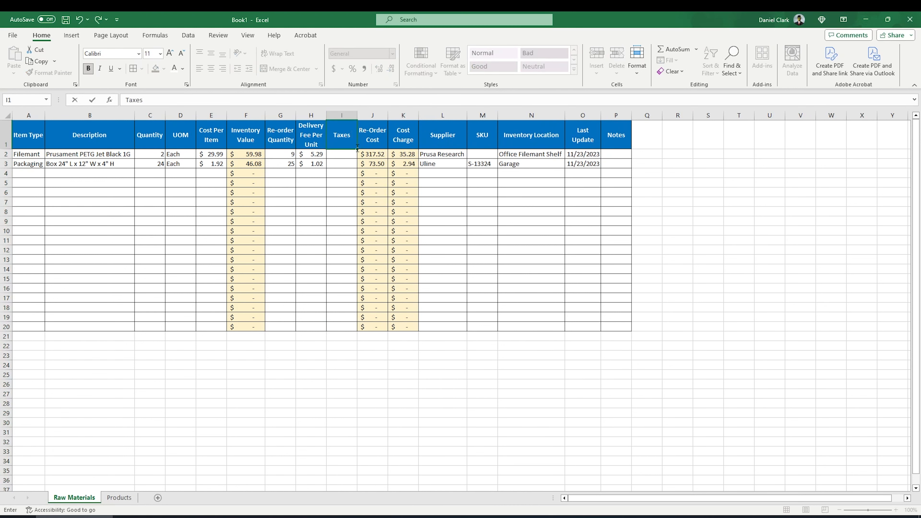
type(" Paid")
key("Return")
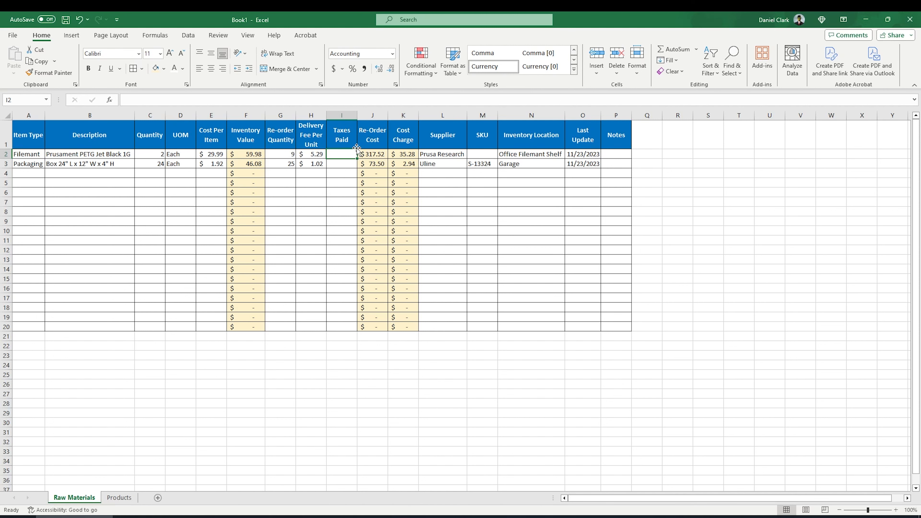
- Rename the Taxes Paid header in cell I1 to Extra Fees
left_click(357, 148)
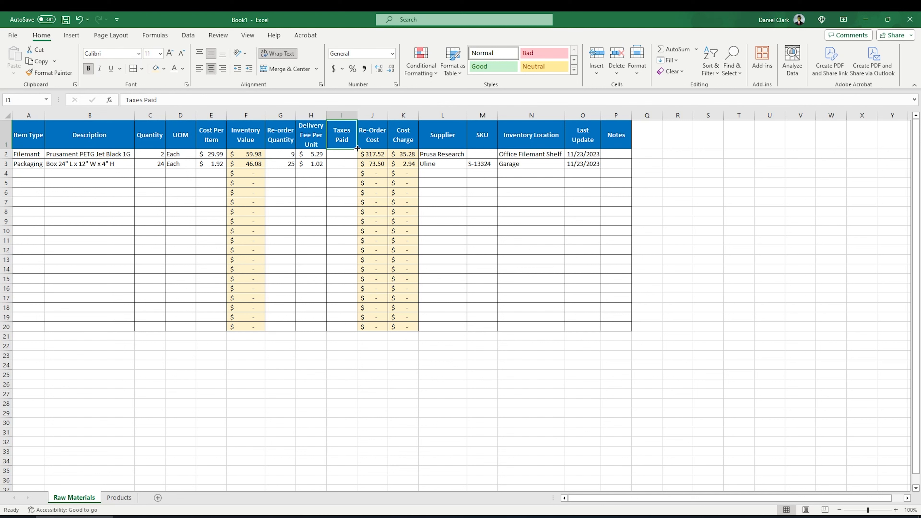
type("Extra")
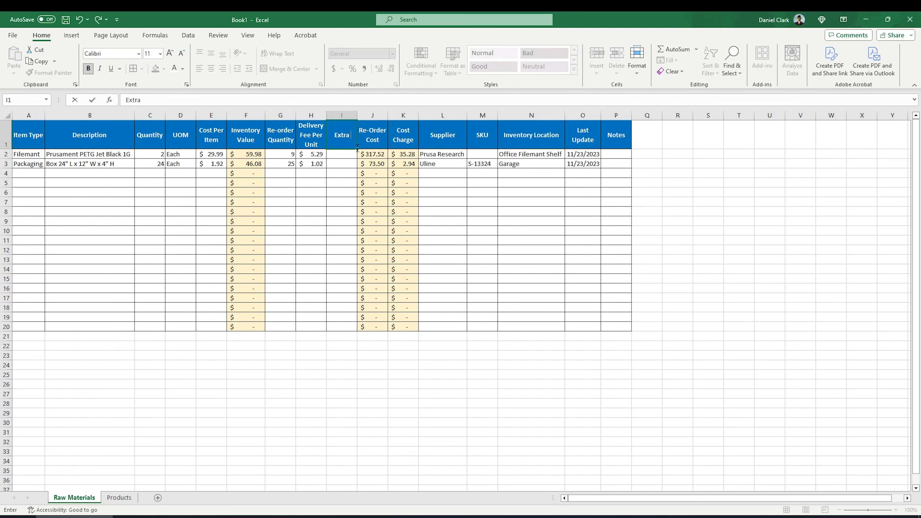
type(" Fees")
key("Return")
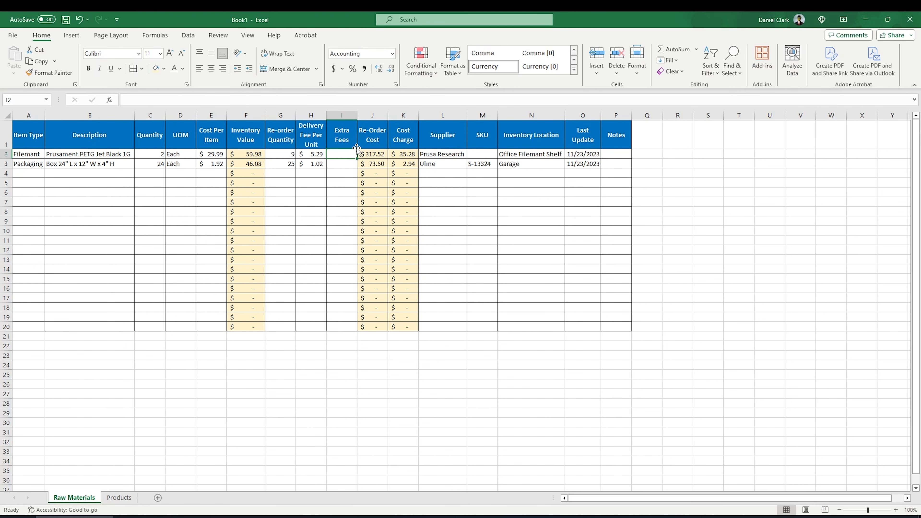
- Enter extra fees of 1.20 for the filament row in I2 and 0 for the packaging row in I3
key("Up")
key("Left")
key("Right")
key("Down")
type("1")
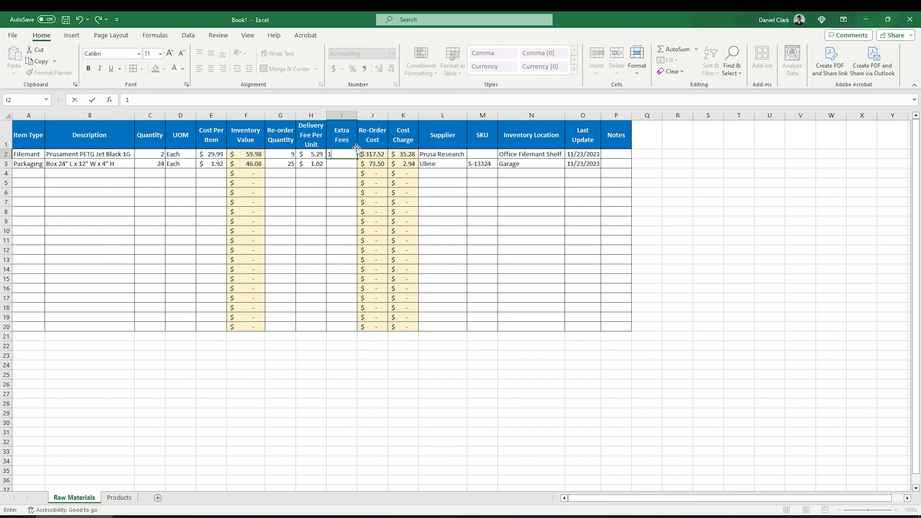
key("Return")
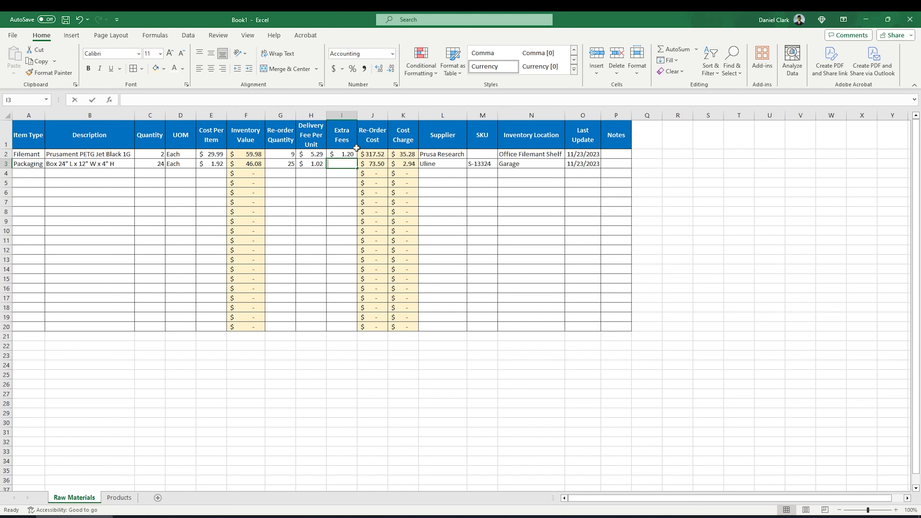
type("0")
key("Return")
key("Up")
key("Up")
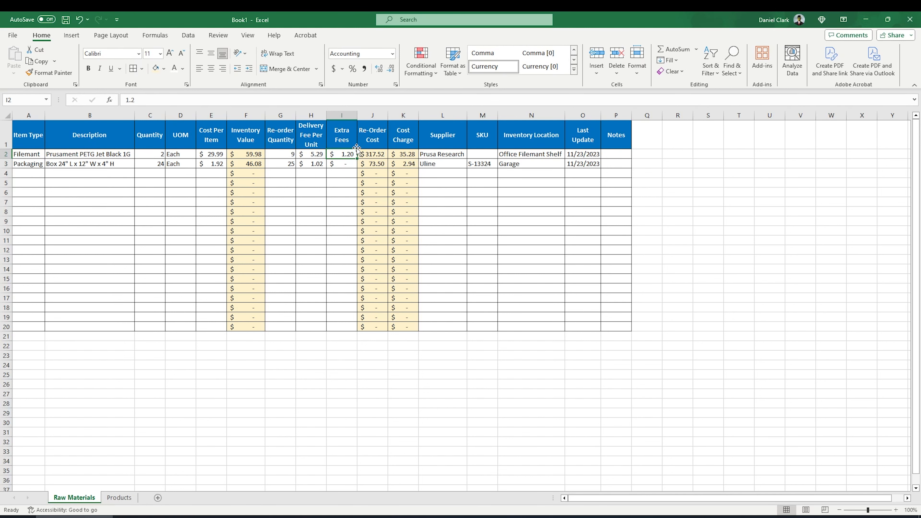
- Add the extra fee to the Re-Order Cost formula in J2 so it reads =(E2+H2+I2)*G2
key("Down")
key("Up")
key("Right")
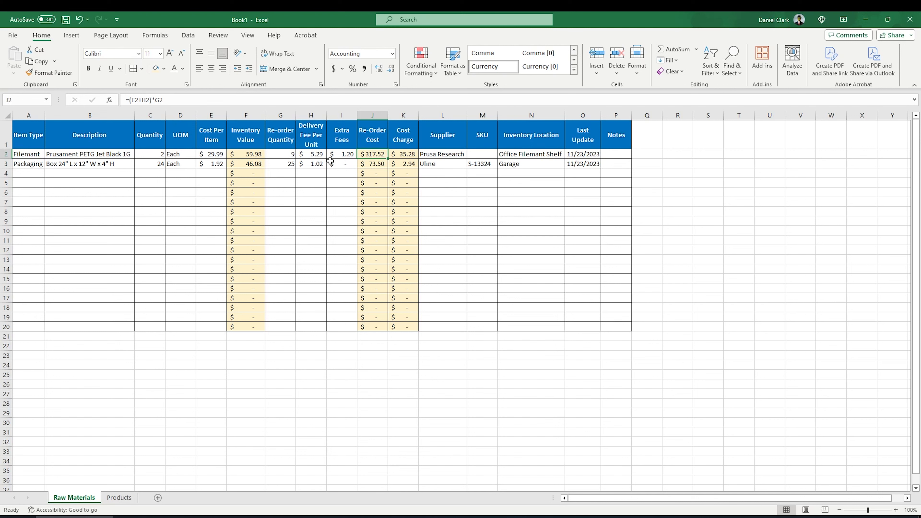
left_click(150, 100)
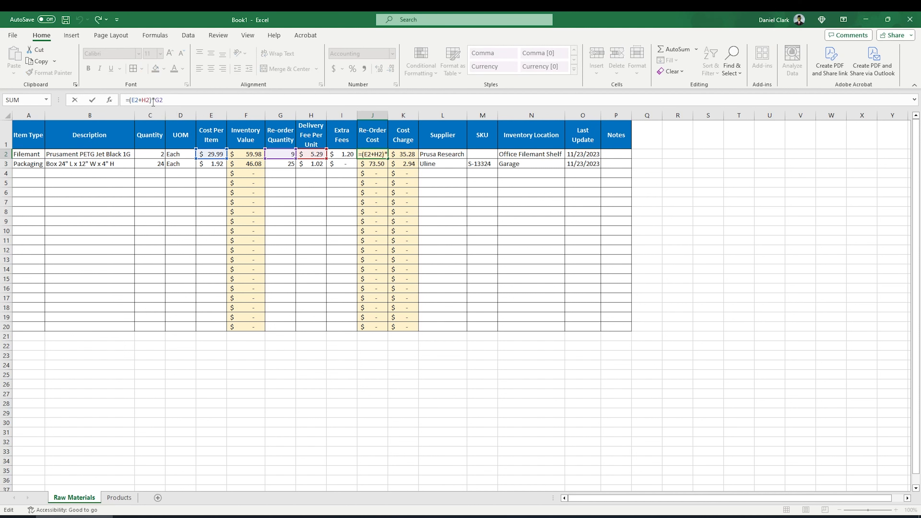
type("+")
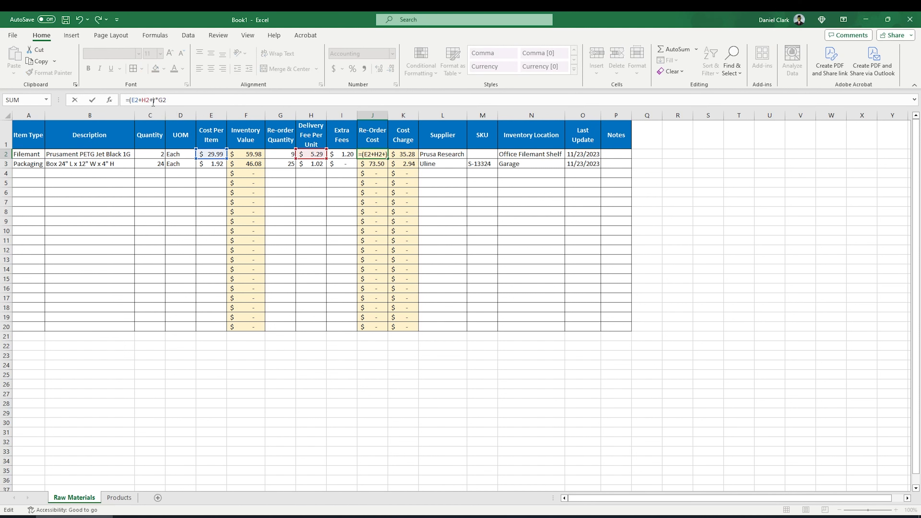
type("I")
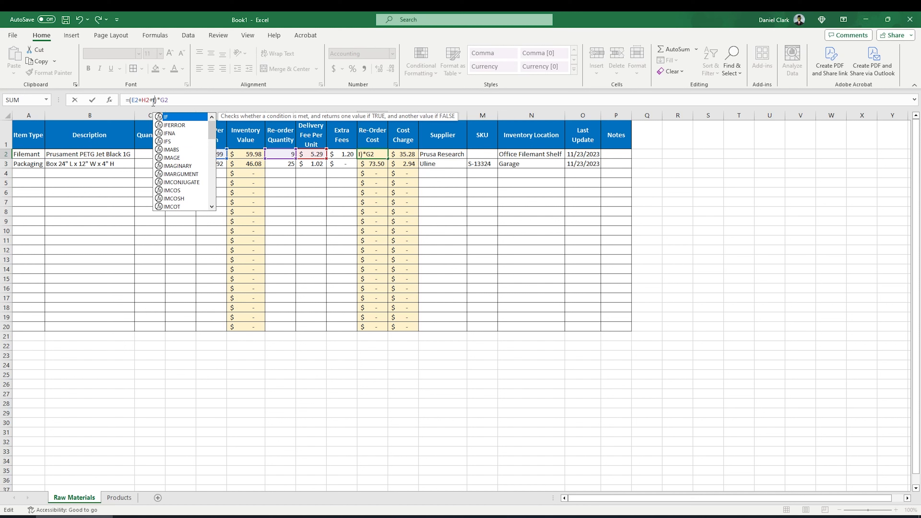
type("2")
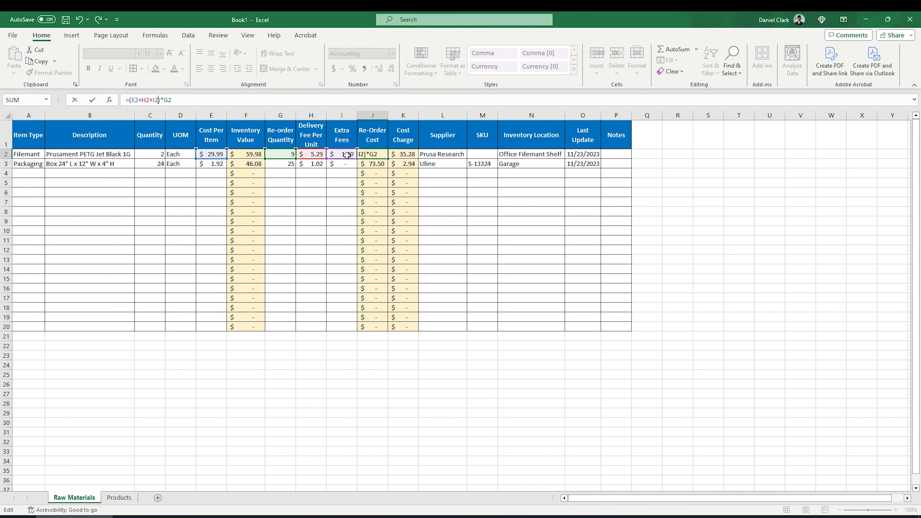
key("Return")
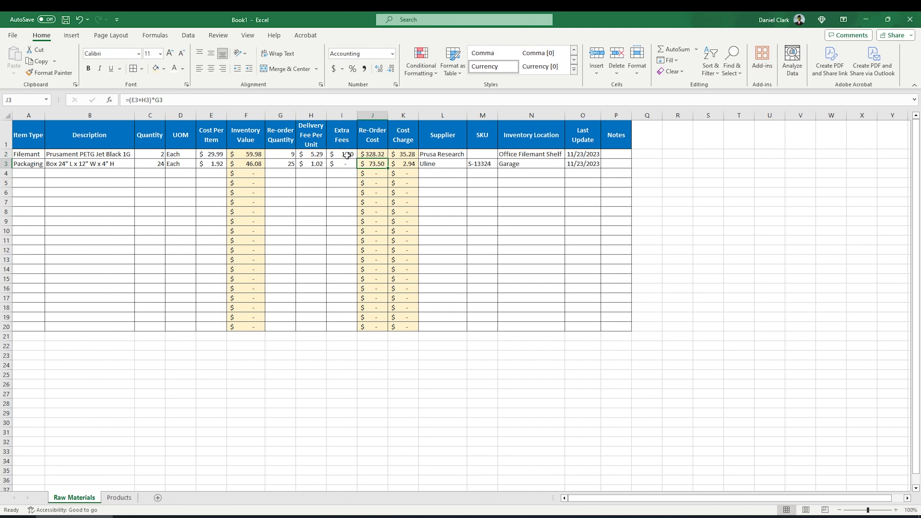
- Copy the Re-Order Cost formula from J2 into the remaining table rows J3:J20
key("Up")
key("Left")
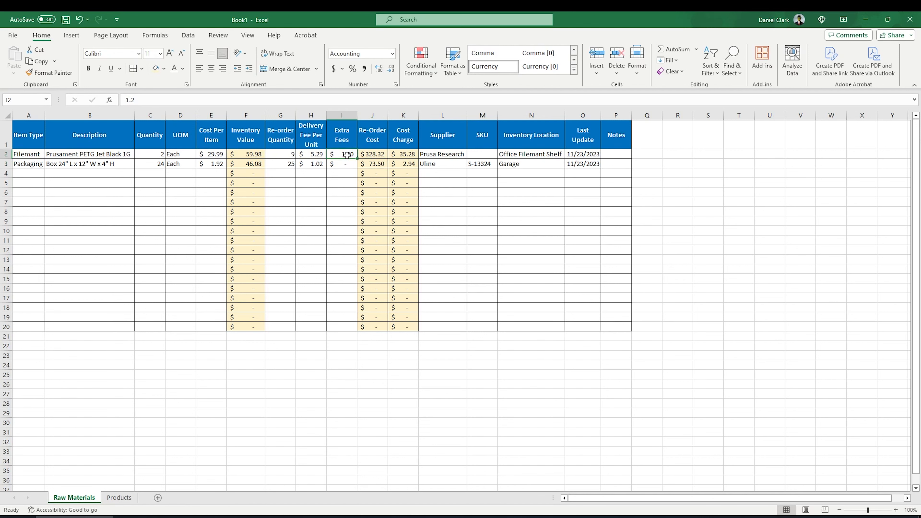
key("Right")
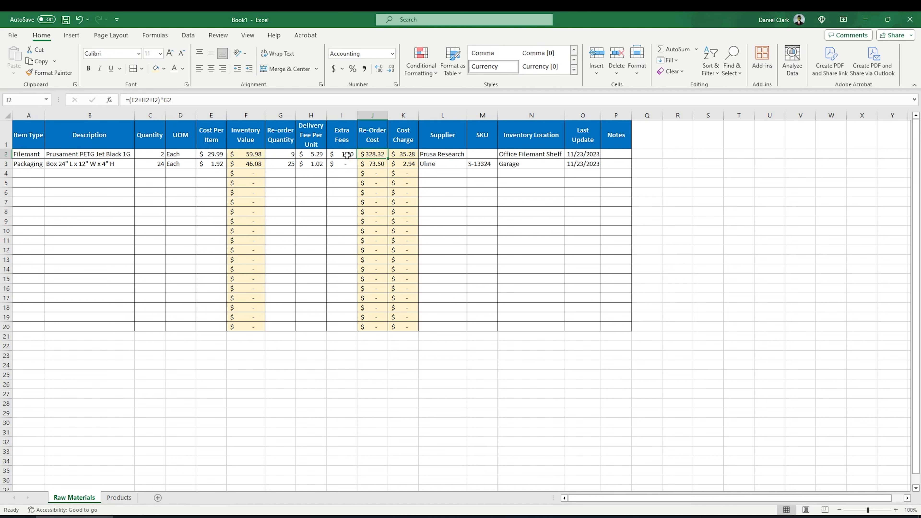
key("Down")
key("Up")
key("ctrl+c")
key("Down")
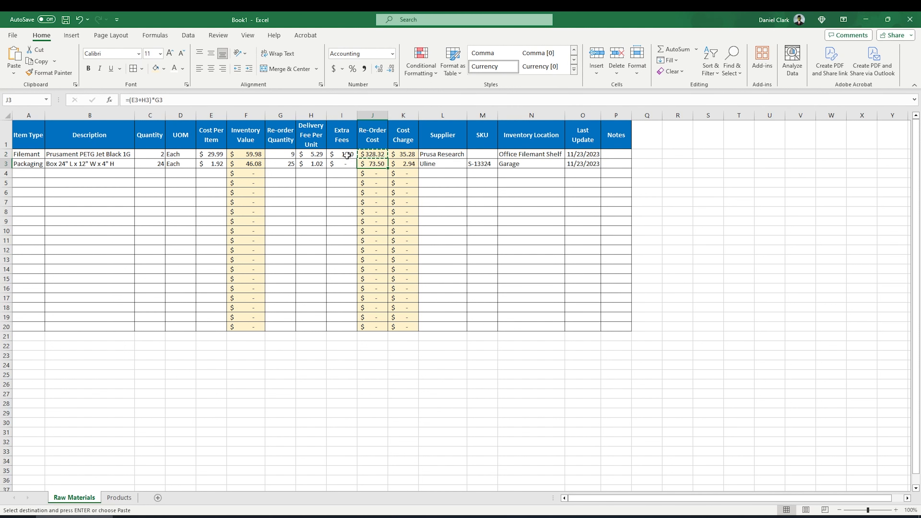
key("shift+Down")
key("shift+Down")
key("shift+Down")
key("shift+Down")
key("shift+Down")
key("shift+Down")
key("shift+Down")
key("shift+Down")
key("shift+Down")
key("shift+Down")
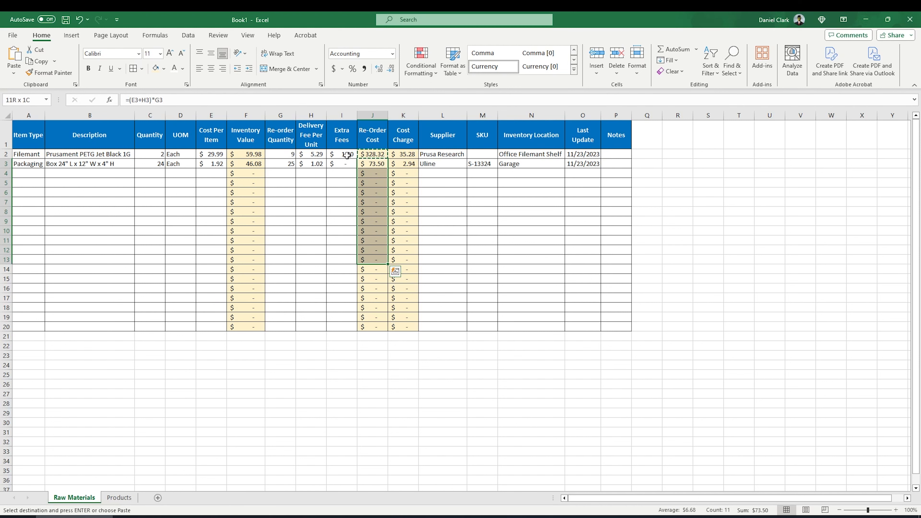
key("shift+Up")
key("shift+Up")
key("shift+Up")
key("shift+Up")
key("shift+Up")
key("shift+Up")
key("shift+Up")
key("shift+Up")
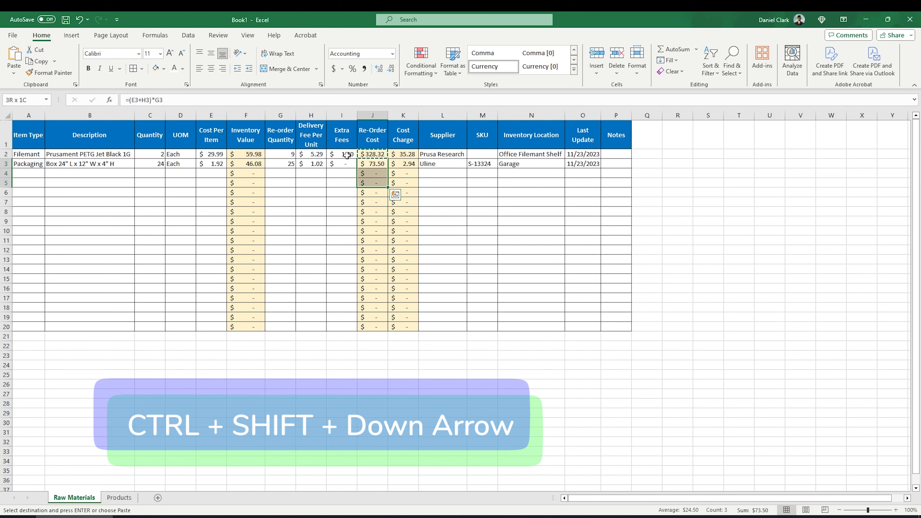
key("ctrl+shift+Down")
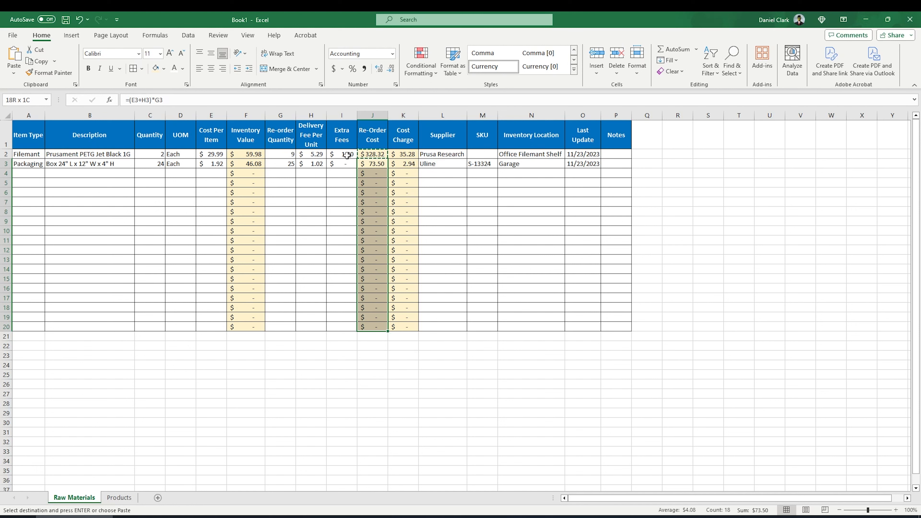
key("ctrl+v")
key("Escape")
- Check the copied Re-Order Cost formulas in column J and the Cost Charge formula in K2
key("Up")
key("Right")
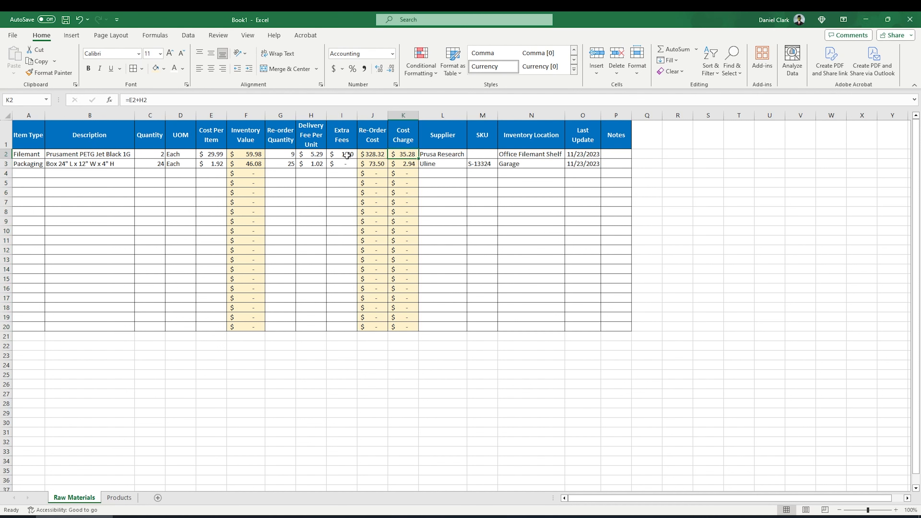
key("Left")
key("Down")
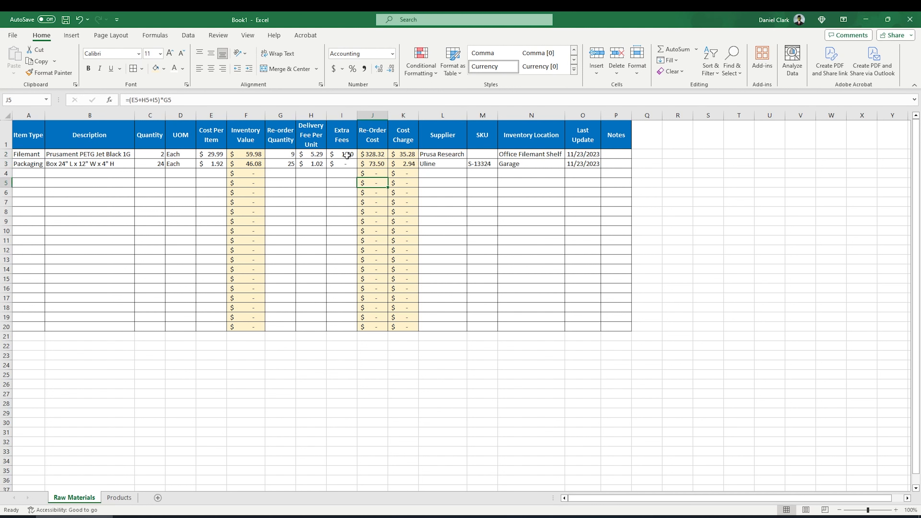
key("Up")
key("Right")
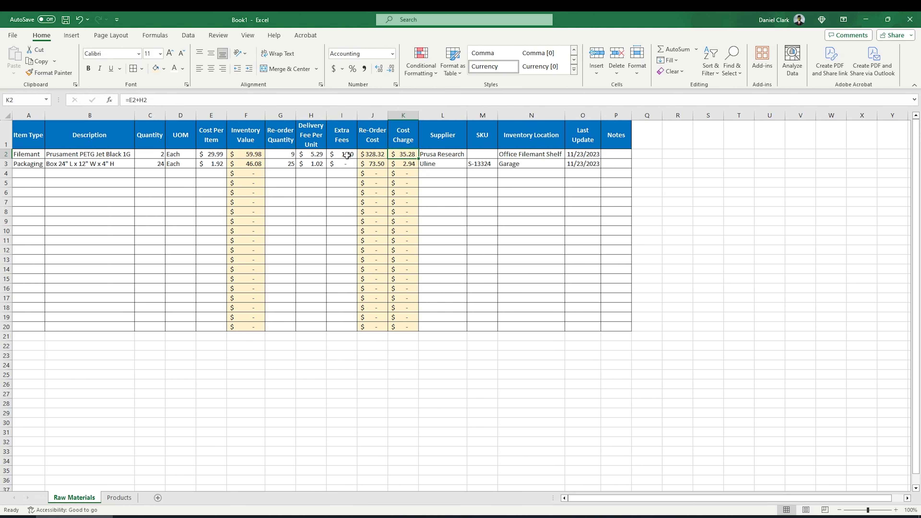
key("Left")
key("Left")
key("Left")
key("Left")
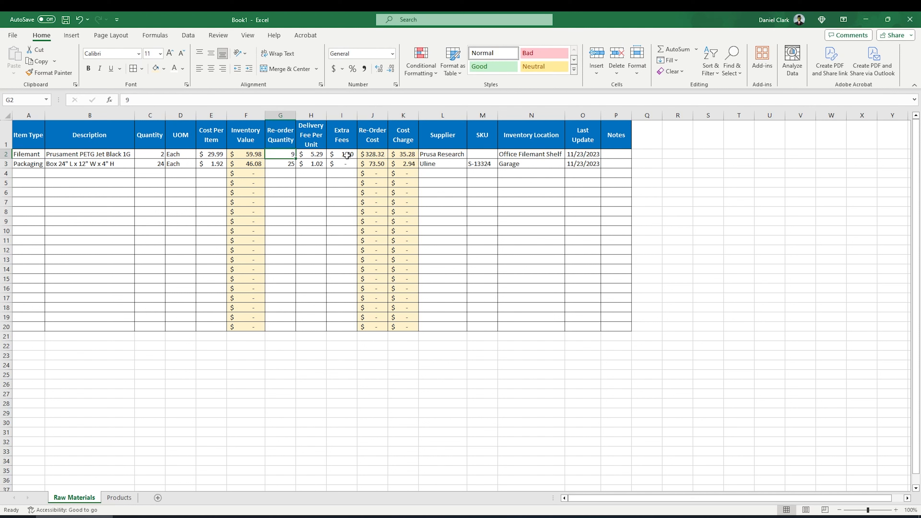
key("Right")
key("Right")
key("Right")
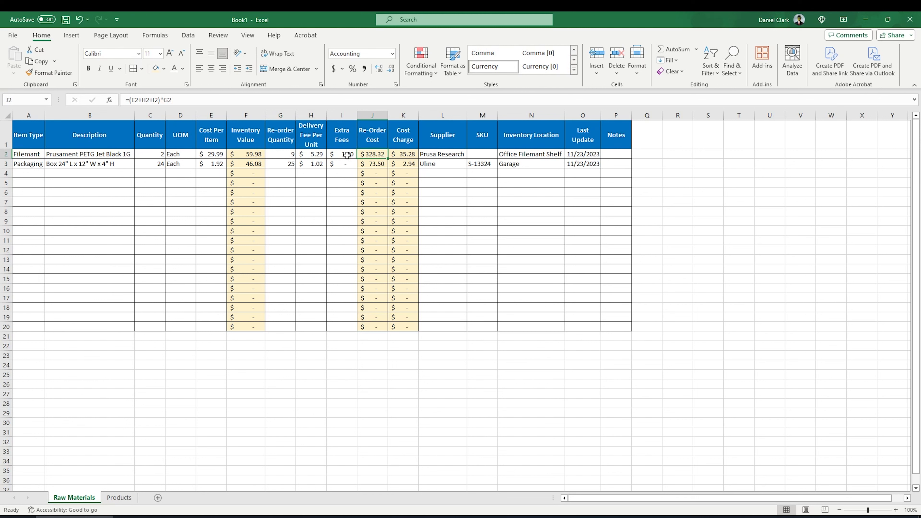
key("Down")
key("Down")
key("Down")
key("Down")
key("Down")
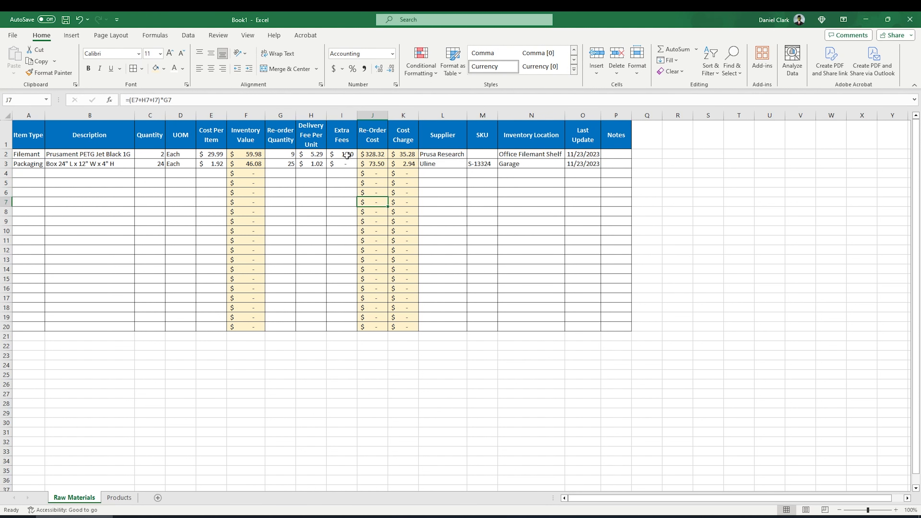